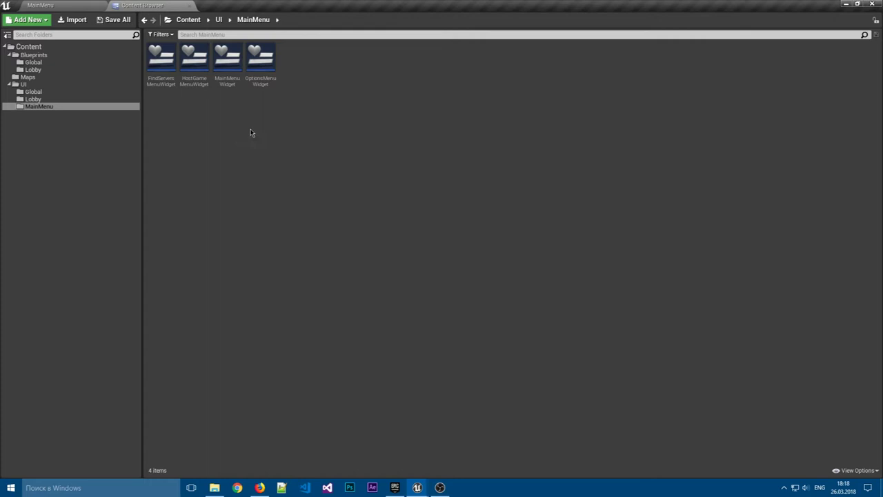
# - Open the MainMenuWidget blueprint from UI > MainMenu in the widget Designer
pyautogui.click(224, 66)
pyautogui.doubleClick(224, 65)
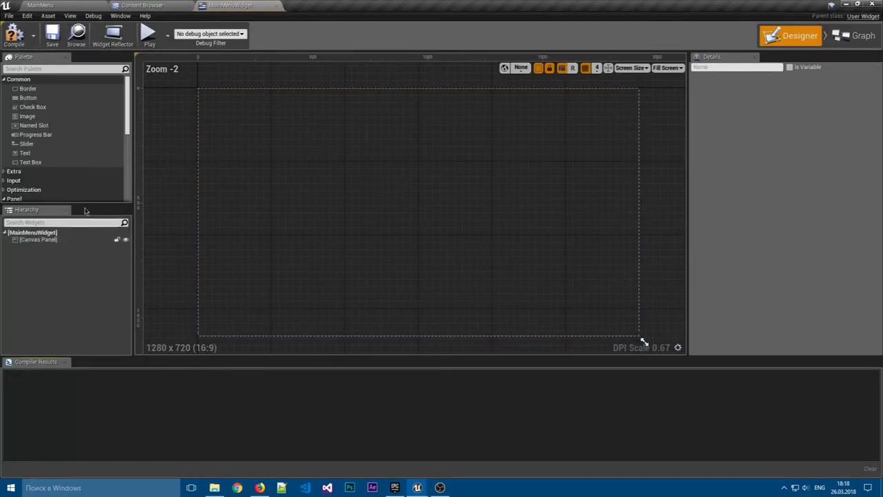
# - Close the Compiler Results panel at the bottom of the Widget Blueprint editor
pyautogui.click(65, 362)
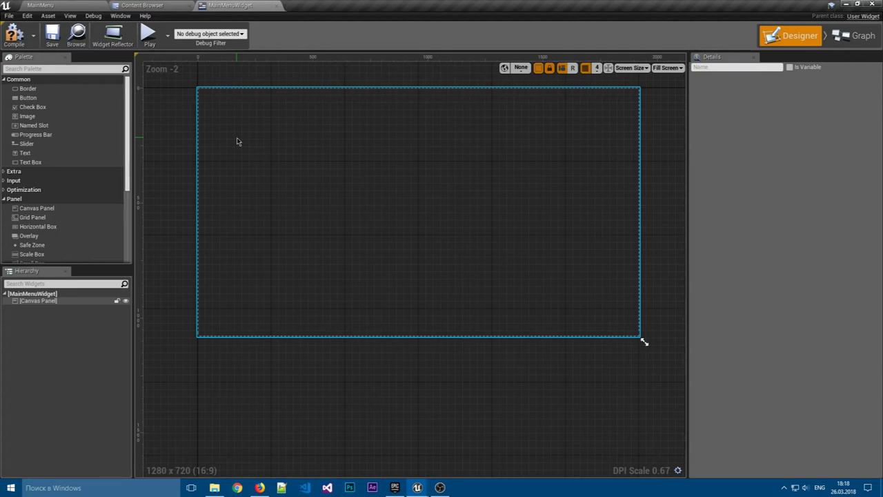
# - Nest a Vertical Box in a new Border, then add a Button with a Text Block and a Spacer
pyautogui.moveTo(28, 89); pyautogui.dragTo(41, 302)
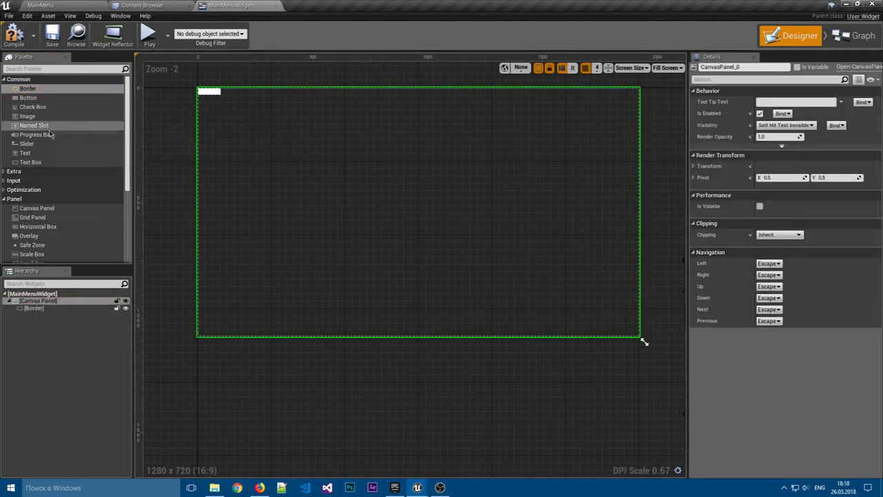
pyautogui.scroll(-2, 40, 198)
pyautogui.scroll(-2, 40, 198)
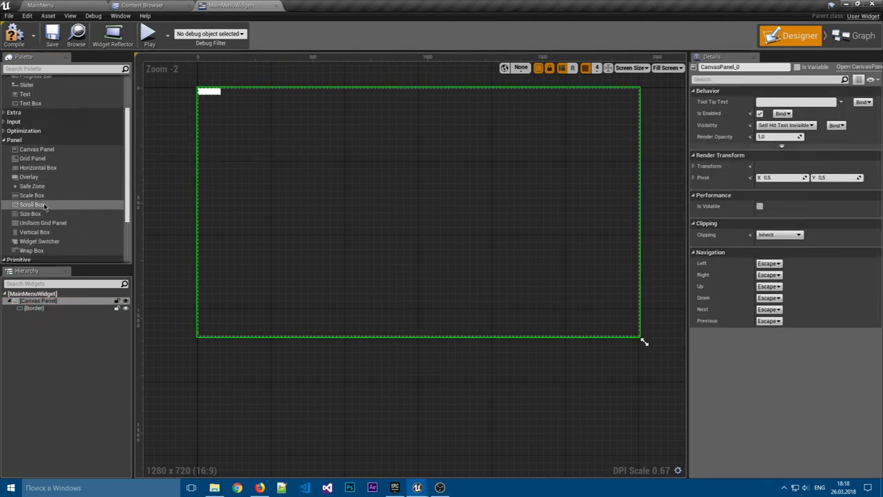
pyautogui.moveTo(37, 232); pyautogui.dragTo(40, 308)
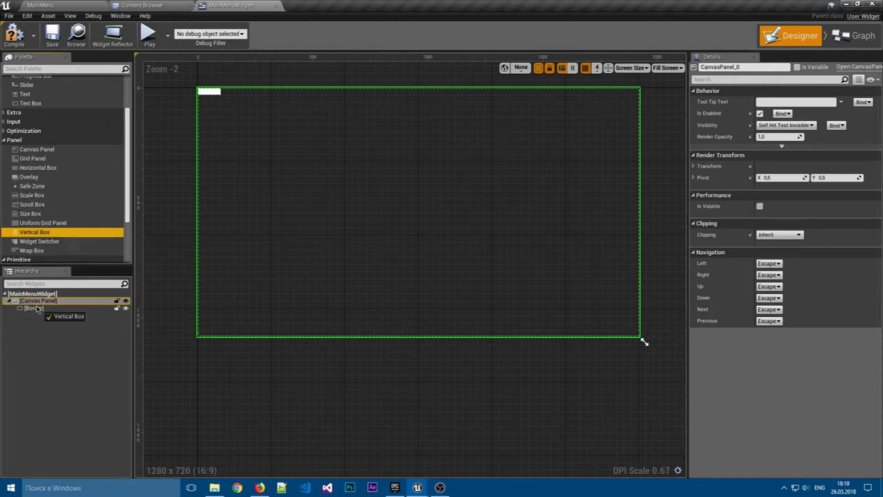
pyautogui.scroll(4, 40, 159)
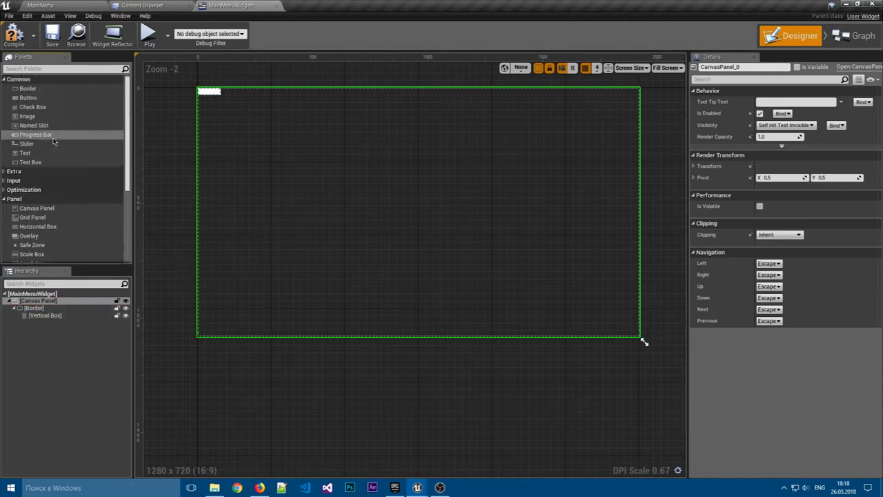
pyautogui.moveTo(28, 97)
pyautogui.mouseDown()
pyautogui.moveTo(55, 327)
pyautogui.moveTo(54, 317)
pyautogui.mouseUp()
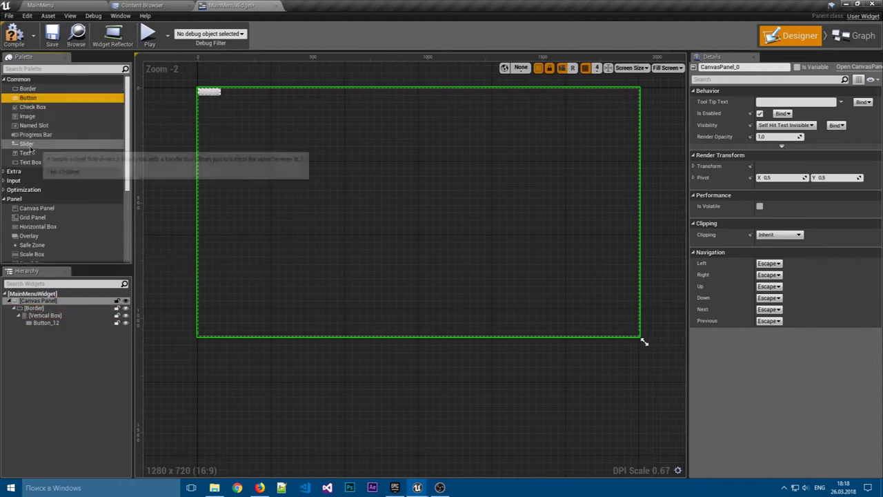
pyautogui.moveTo(32, 153); pyautogui.dragTo(34, 322)
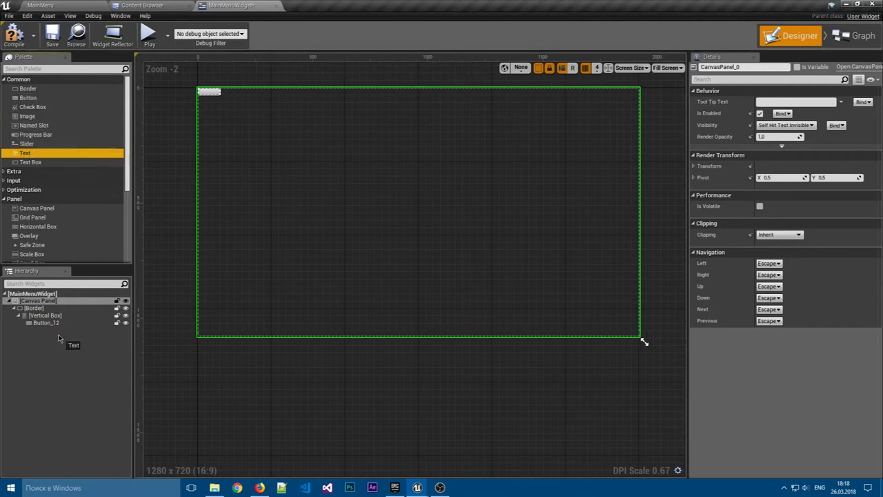
pyautogui.click(23, 322)
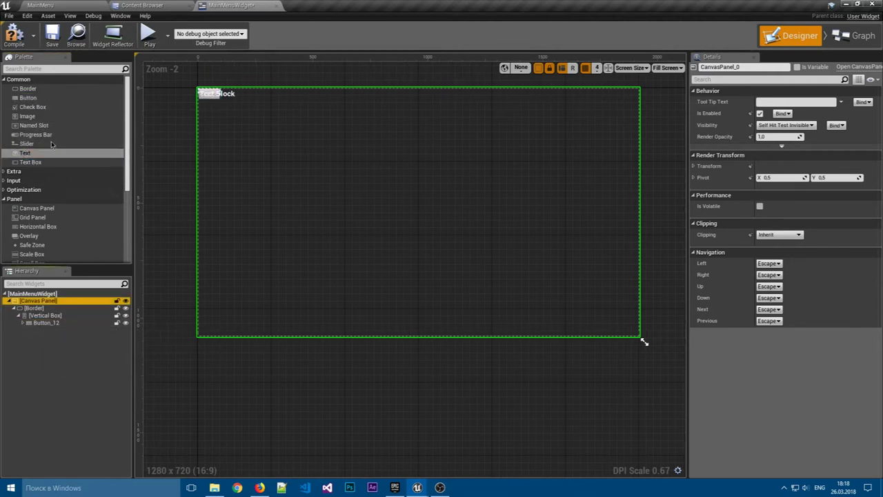
pyautogui.scroll(-5, 48, 207)
pyautogui.moveTo(47, 222)
pyautogui.mouseDown()
pyautogui.moveTo(47, 319)
pyautogui.moveTo(55, 330)
pyautogui.mouseUp()
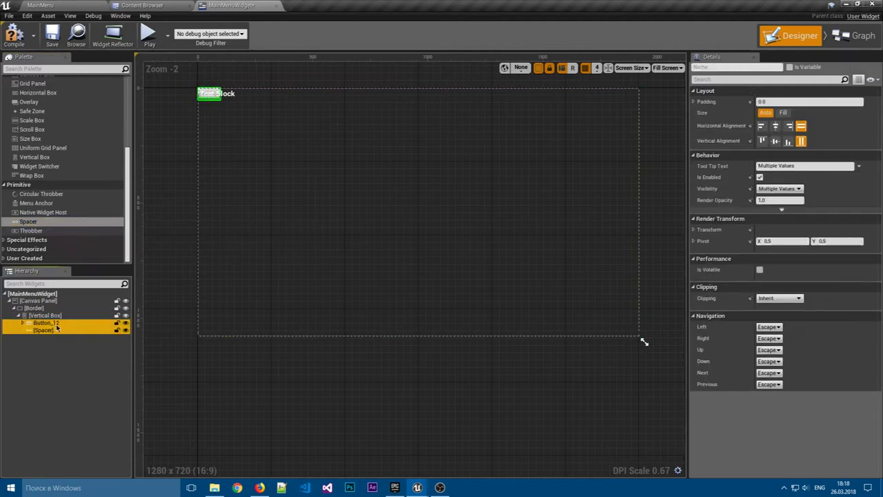
# - Paste two more button-and-spacer copies, delete the extra Spacer, and make the Border size to content
pyautogui.click(60, 317)
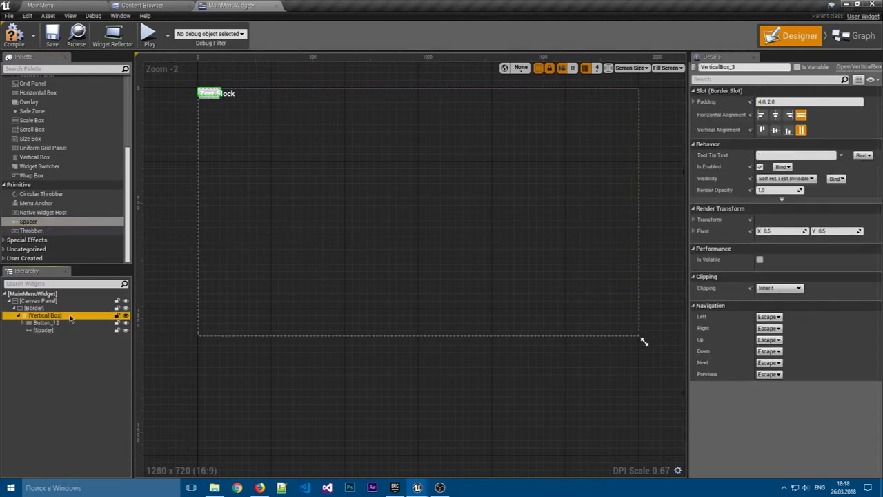
pyautogui.hotkey('ctrl', 'v')
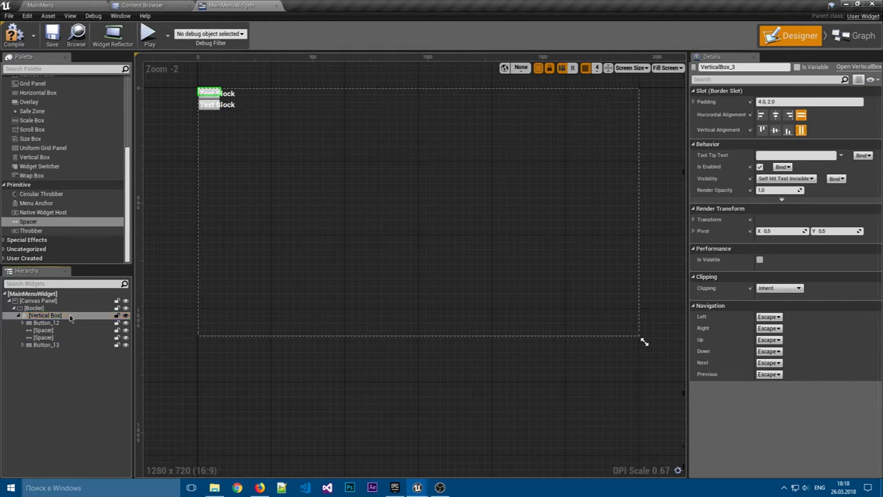
pyautogui.hotkey('ctrl', 'v')
pyautogui.click(41, 345)
pyautogui.click(41, 338)
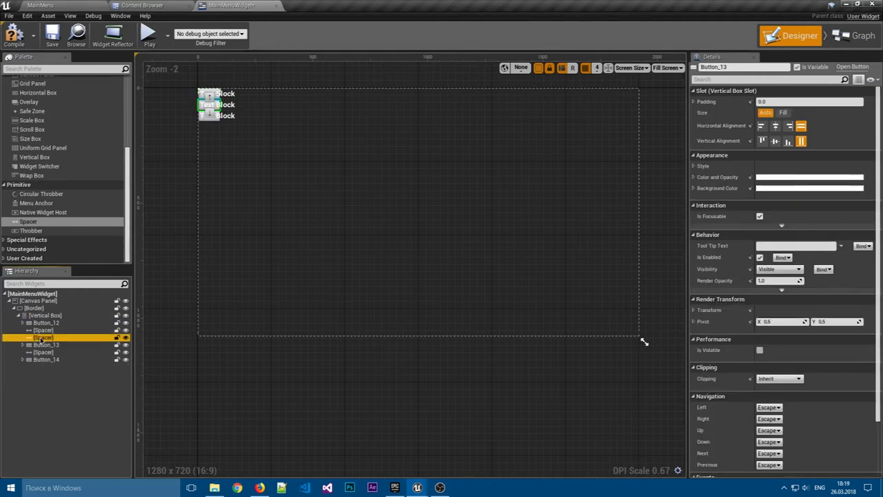
pyautogui.press('Delete')
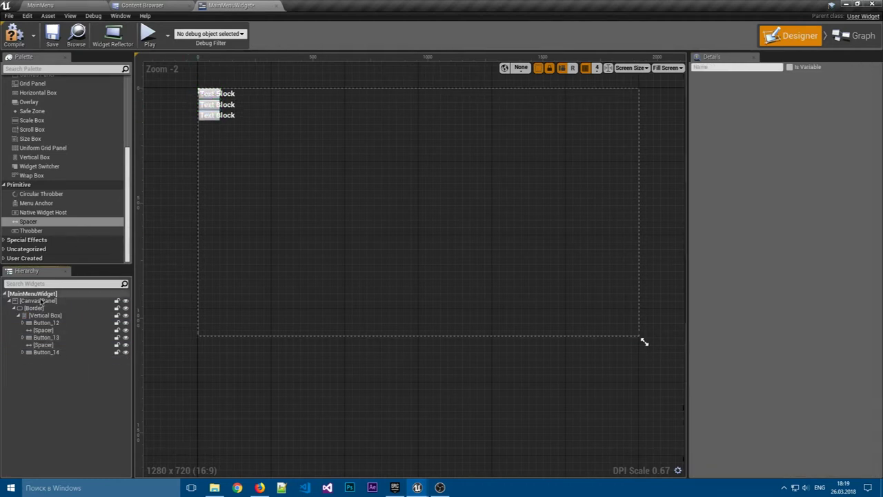
pyautogui.click(201, 90)
pyautogui.click(199, 89)
pyautogui.click(760, 169)
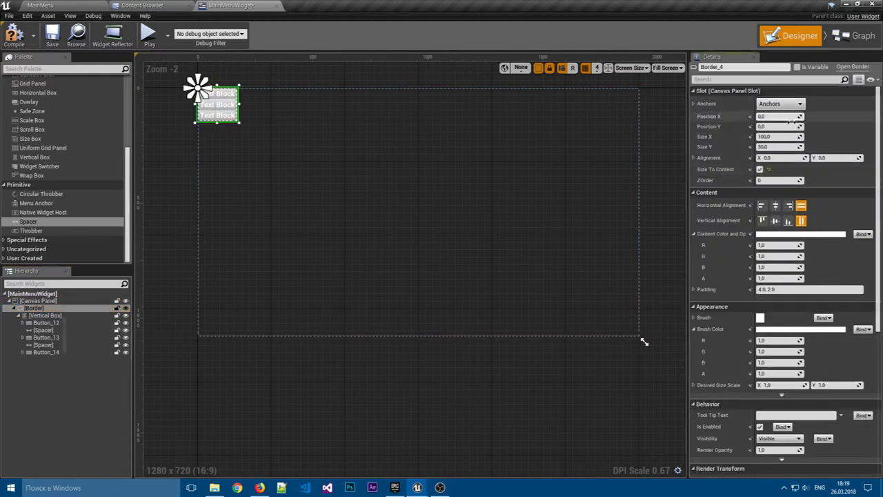
# - Turn off Size To Content and enlarge the Border to about 474 by 239
pyautogui.click(760, 169)
pyautogui.scroll(2, 261, 149)
pyautogui.moveTo(261, 149); pyautogui.dragTo(298, 154, button='right')
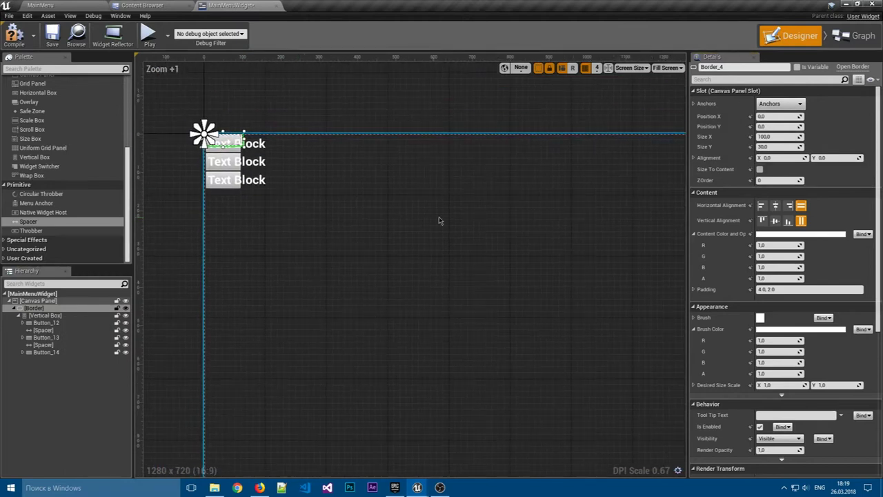
pyautogui.moveTo(245, 146); pyautogui.dragTo(390, 232)
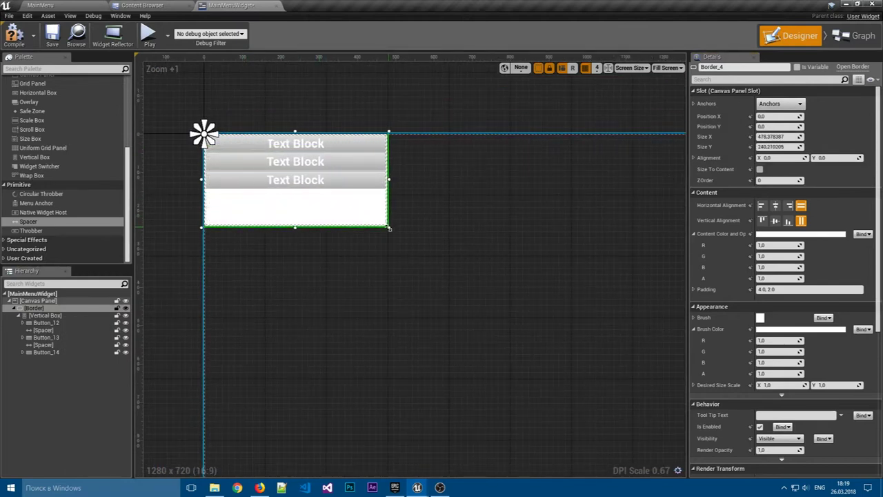
pyautogui.scroll(1, 390, 232)
pyautogui.scroll(1, 364, 231)
pyautogui.scroll(-1, 365, 231)
pyautogui.scroll(-1, 355, 241)
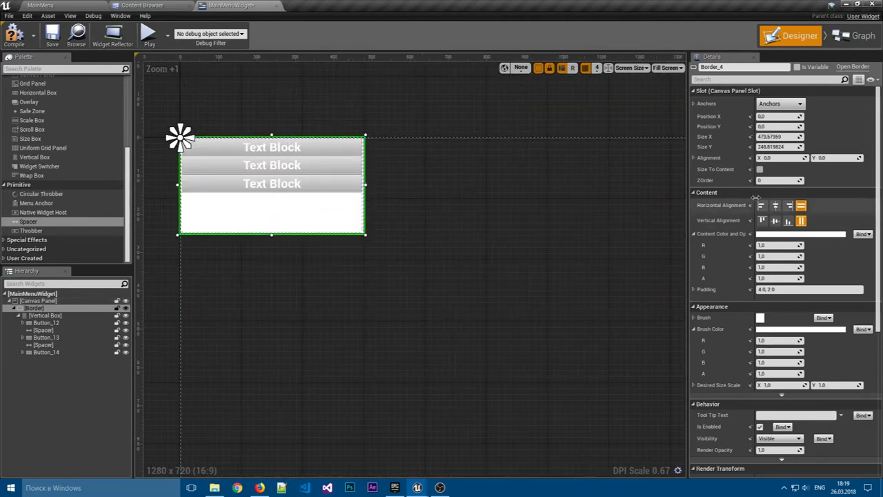
pyautogui.scroll(-2, 712, 162)
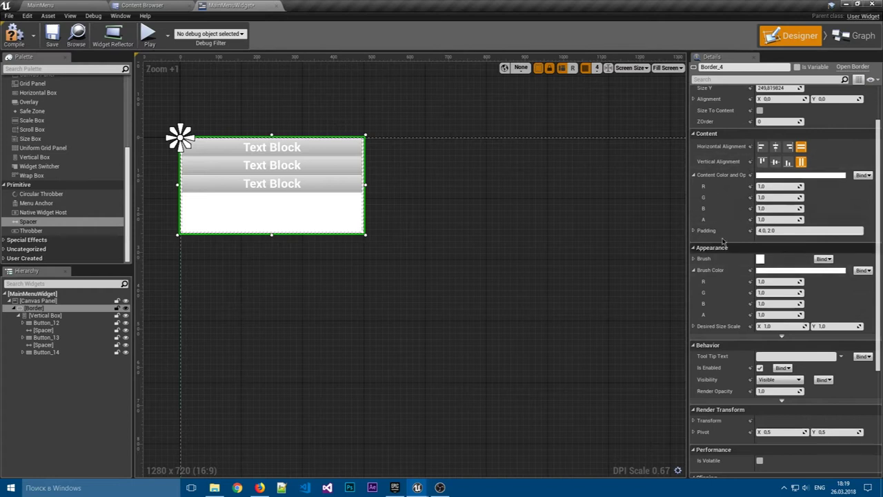
pyautogui.scroll(2, 721, 148)
pyautogui.scroll(-3, 725, 140)
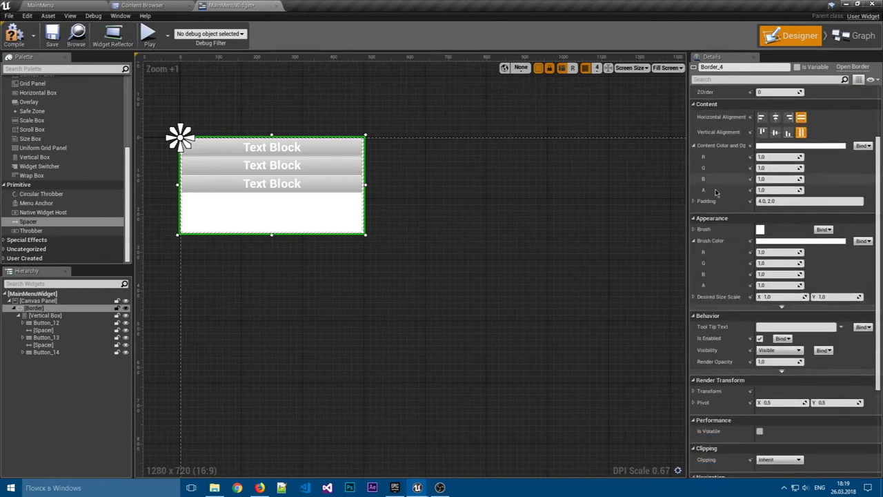
pyautogui.scroll(-2, 725, 140)
# - Set the Border's brush colour to R, G, B 0 with a lowered alpha for translucency
pyautogui.click(47, 309)
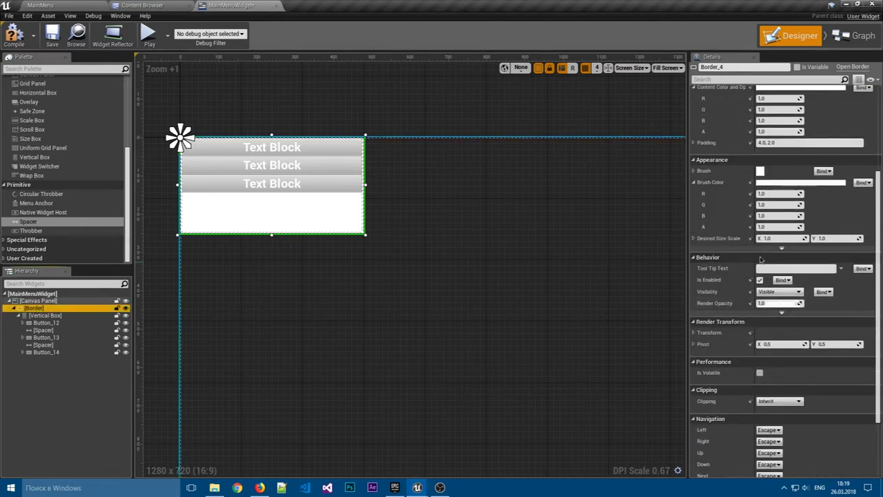
pyautogui.scroll(1, 778, 207)
pyautogui.click(778, 207)
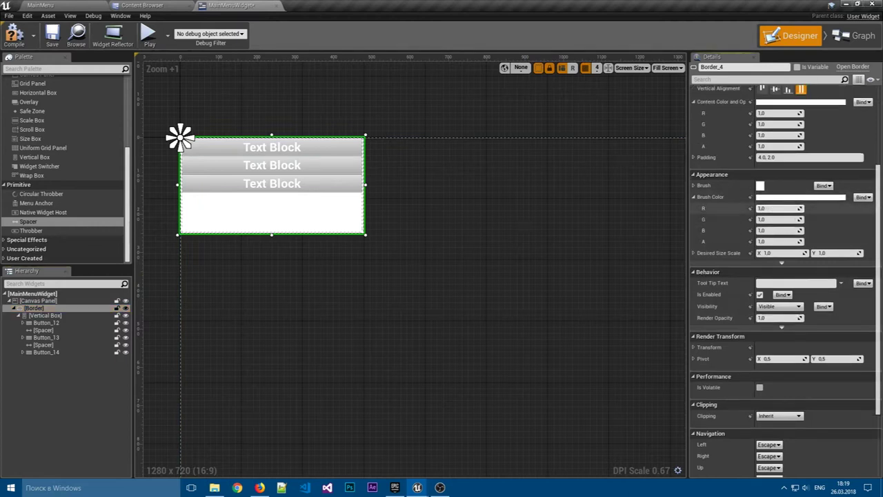
pyautogui.write('0')
pyautogui.press('Return')
pyautogui.click(777, 219)
pyautogui.write('0')
pyautogui.press('Tab')
pyautogui.write('0')
pyautogui.press('Tab')
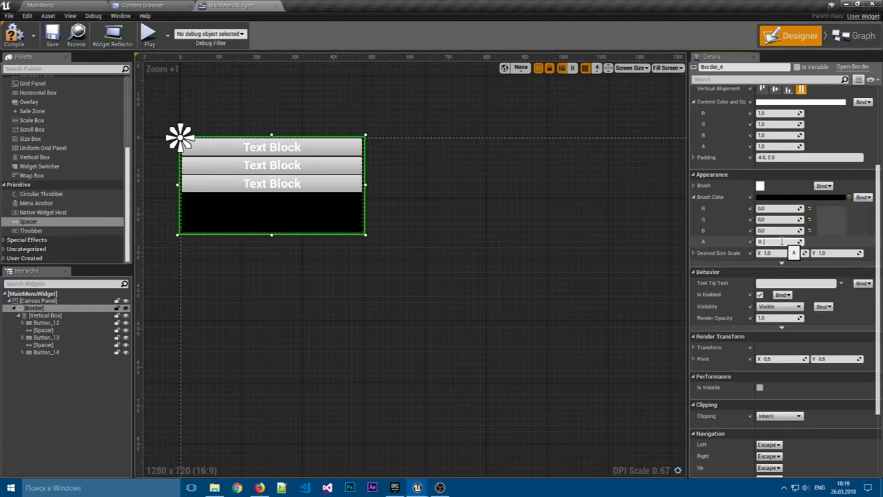
pyautogui.write('0')
pyautogui.press('Return')
pyautogui.click(474, 197)
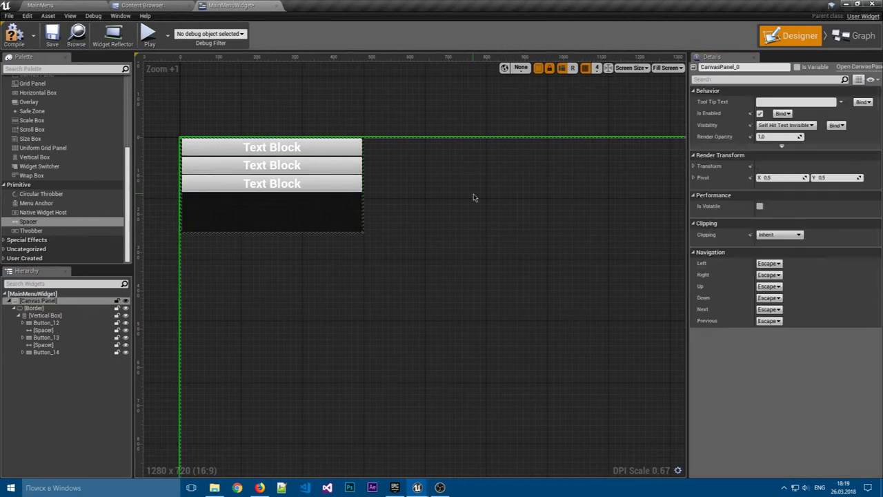
# - Rename the first two buttons HostGameButton and FindServersButton
pyautogui.click(283, 147)
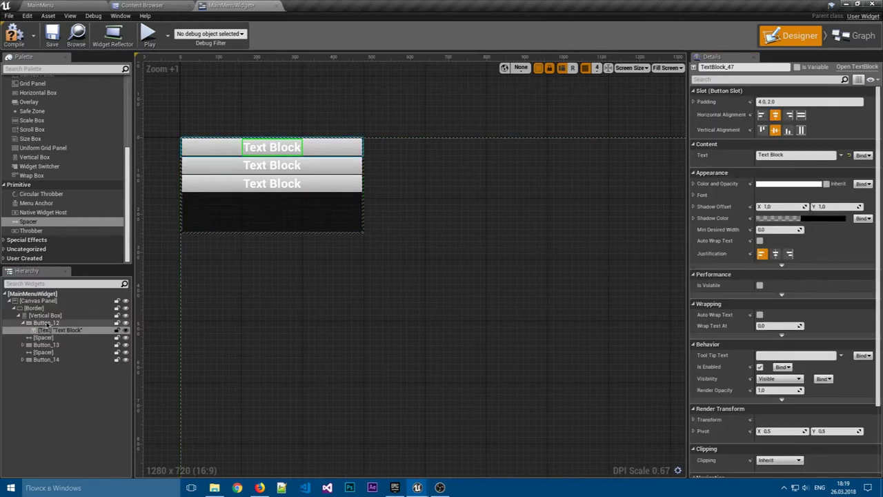
pyautogui.click(45, 323)
pyautogui.write('HostGame')
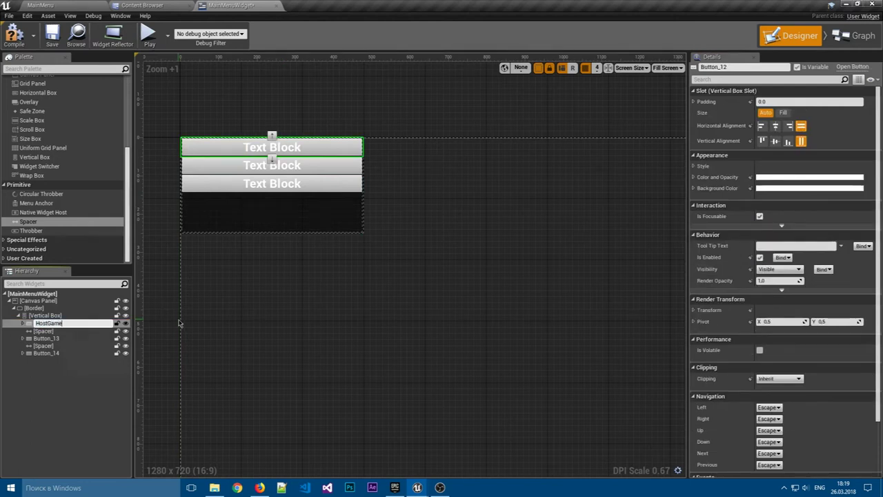
pyautogui.press('Return')
pyautogui.press('Down')
pyautogui.press('Down')
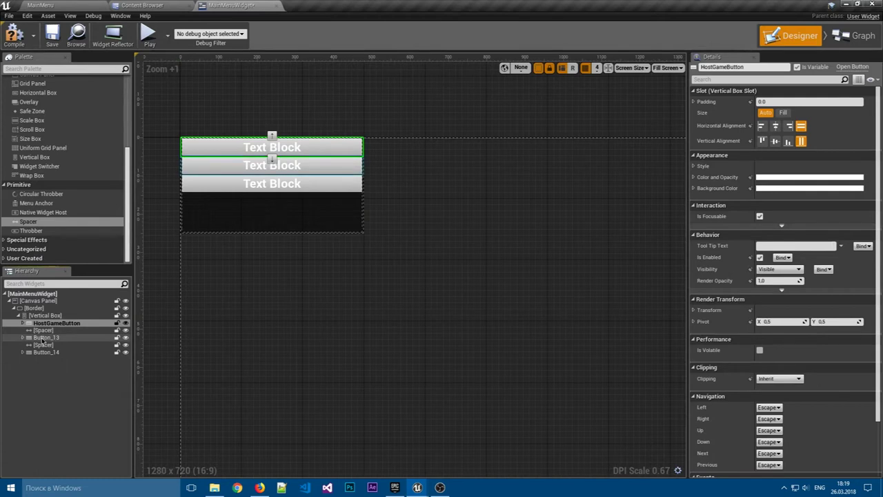
pyautogui.press('F2')
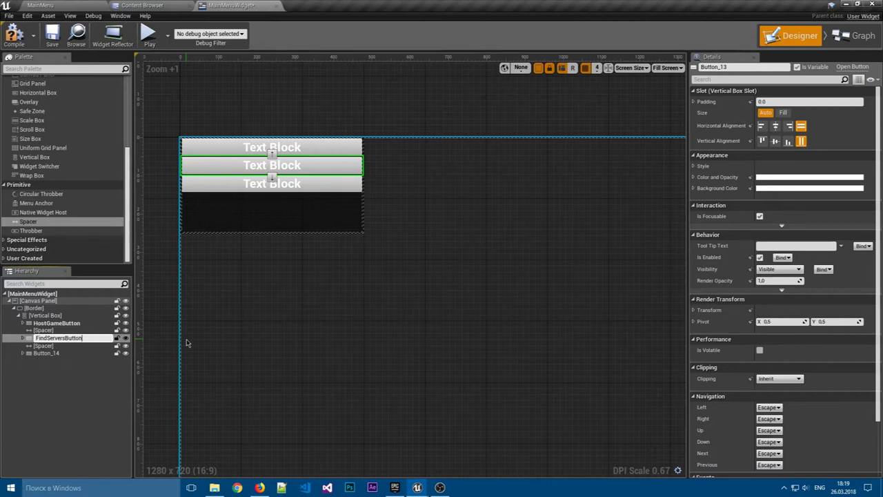
pyautogui.press('Return')
# - Delete the third button, Button_14, together with the Spacer above it
pyautogui.press('Down')
pyautogui.press('Down')
pyautogui.press('F2')
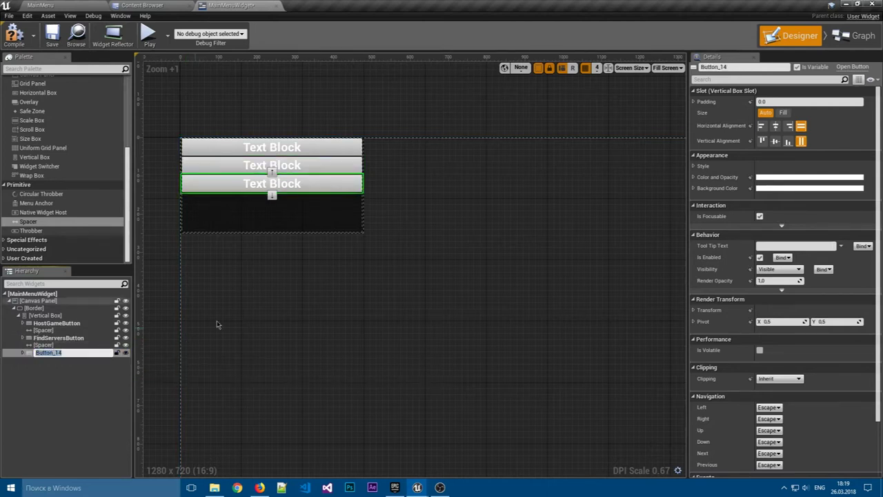
pyautogui.press('Return')
pyautogui.click(55, 352)
pyautogui.keyDown('shift'); pyautogui.click(51, 346); pyautogui.keyUp('shift')
pyautogui.press('Delete')
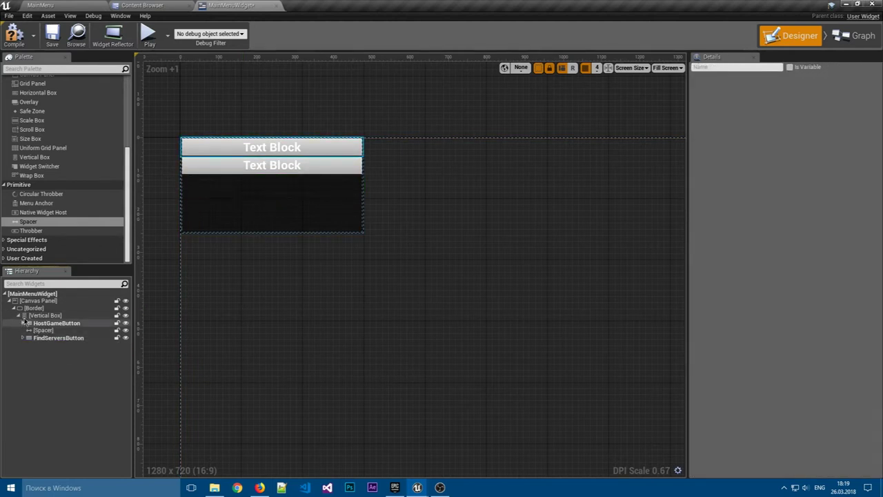
# - Set the Spacer between the two buttons to a height of 25
pyautogui.click(42, 331)
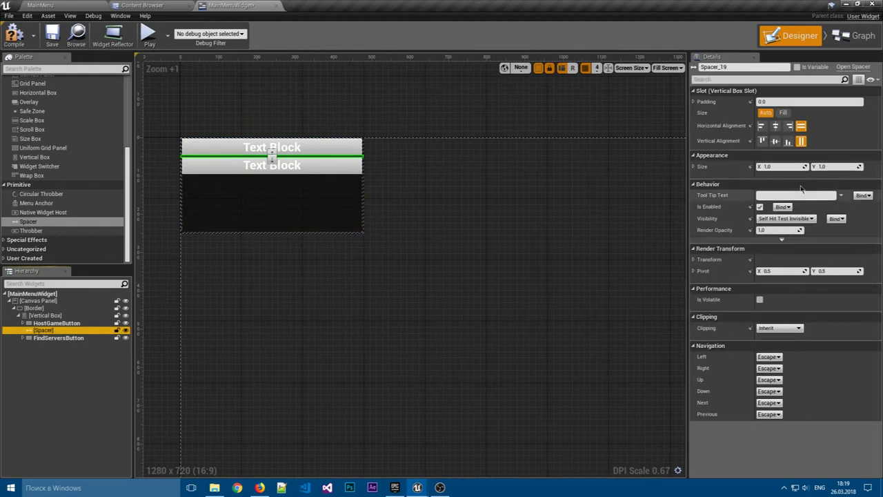
pyautogui.write('20')
pyautogui.press('Return')
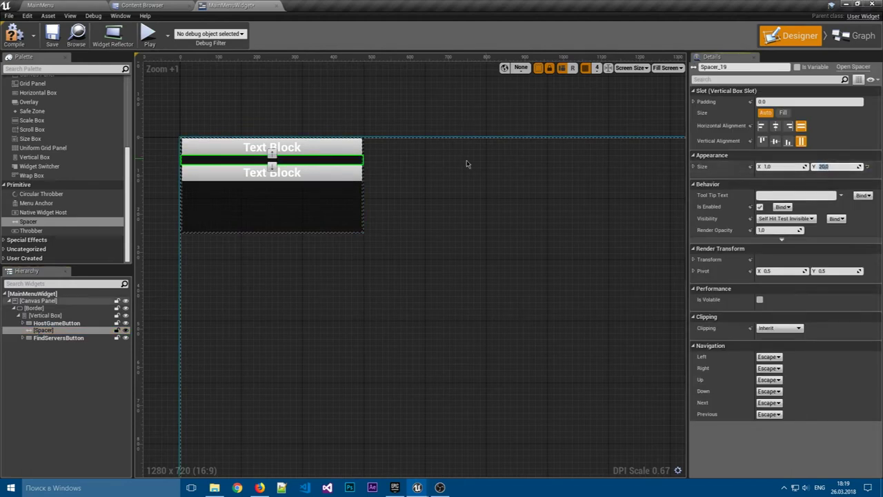
pyautogui.click(455, 168)
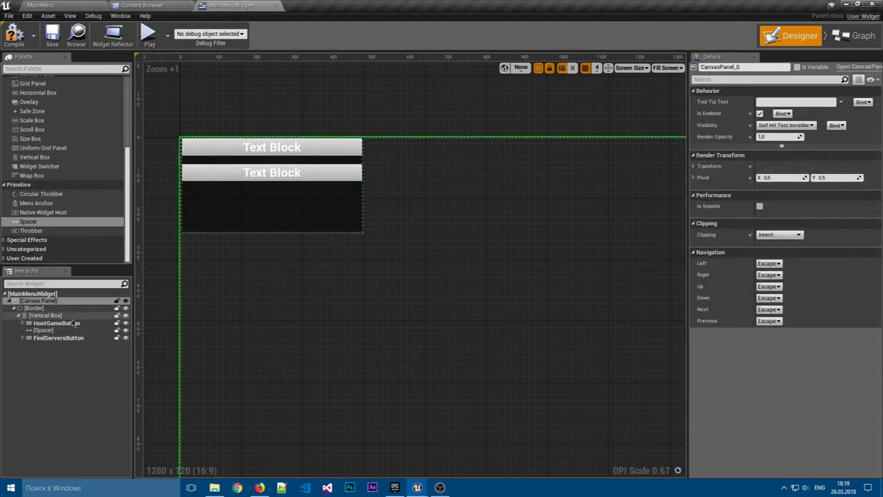
pyautogui.click(57, 338)
pyautogui.click(43, 330)
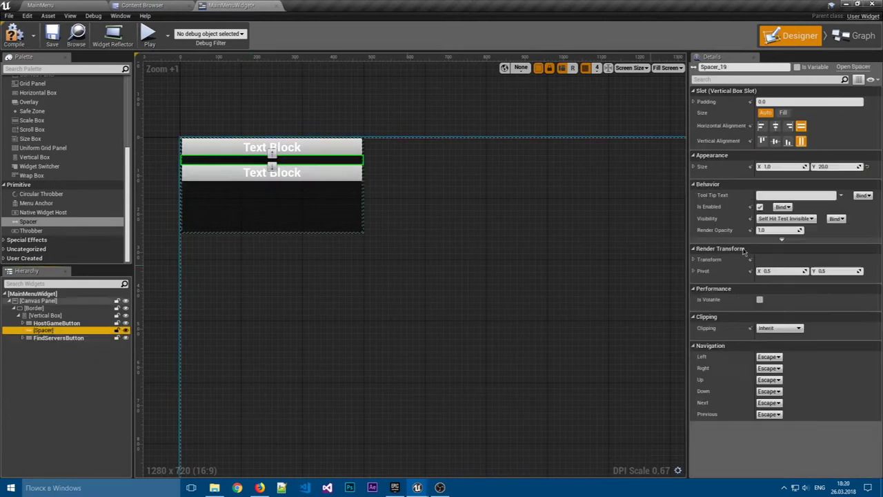
pyautogui.click(835, 167)
pyautogui.press('Return')
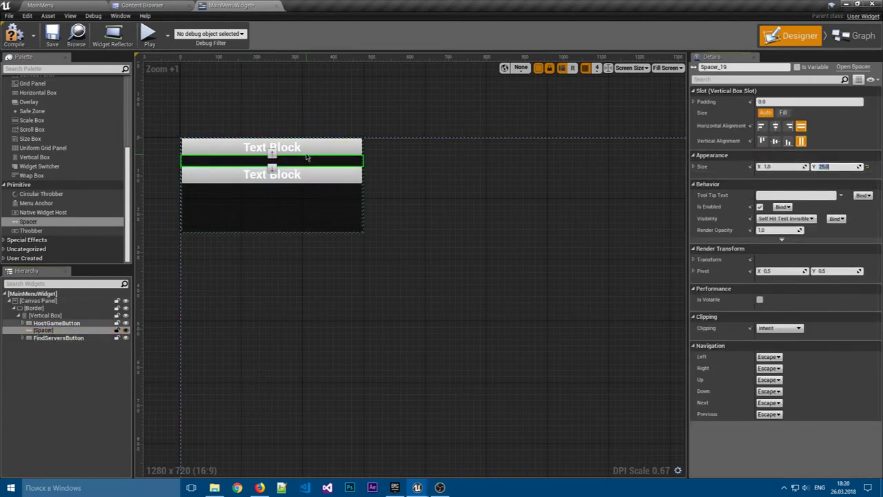
# - Label the top button 'Создать игру' and the second button 'Найти игру'
pyautogui.click(272, 147)
pyautogui.click(799, 154)
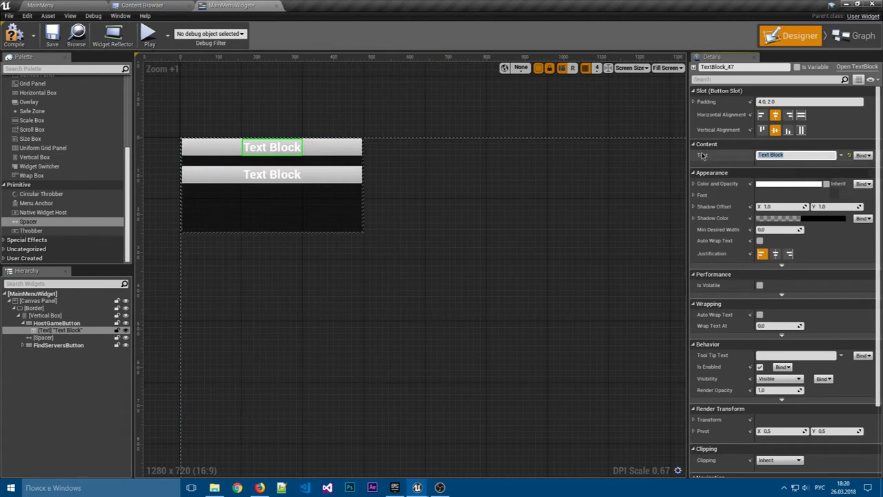
pyautogui.write('Создать игру')
pyautogui.press('Return')
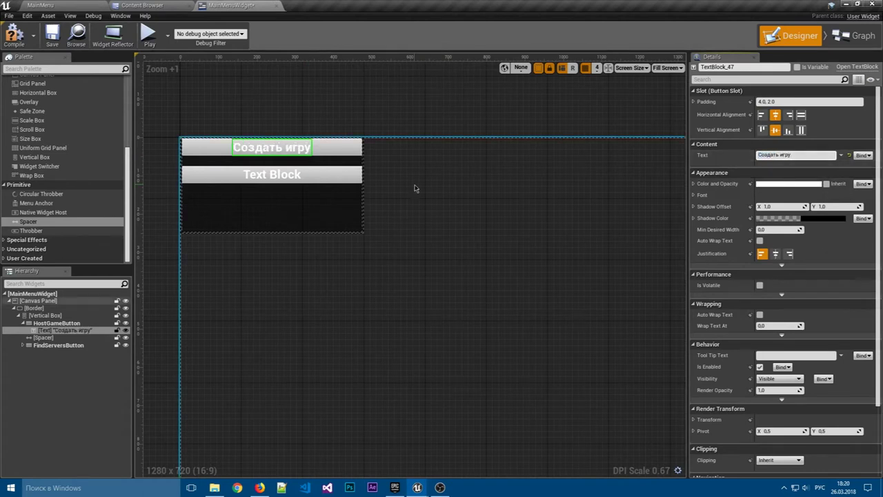
pyautogui.click(291, 174)
pyautogui.click(781, 155)
pyautogui.write('H')
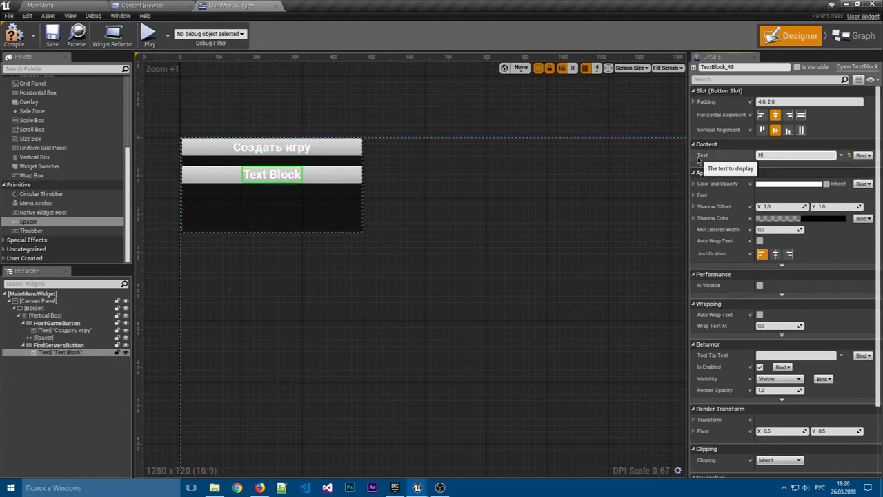
pyautogui.write('ру')
pyautogui.press('Return')
pyautogui.click(480, 176)
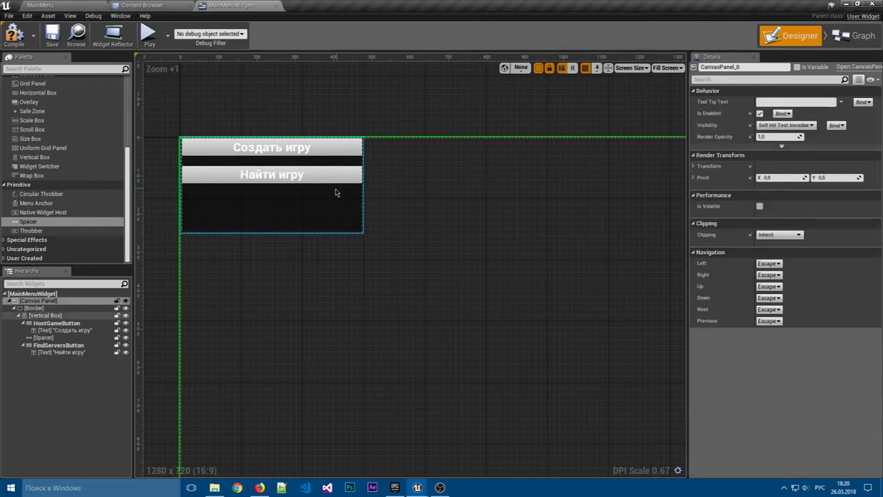
# - Give the Vertical Box's Border slot Center vertical alignment and Fill horizontal alignment
pyautogui.click(83, 315)
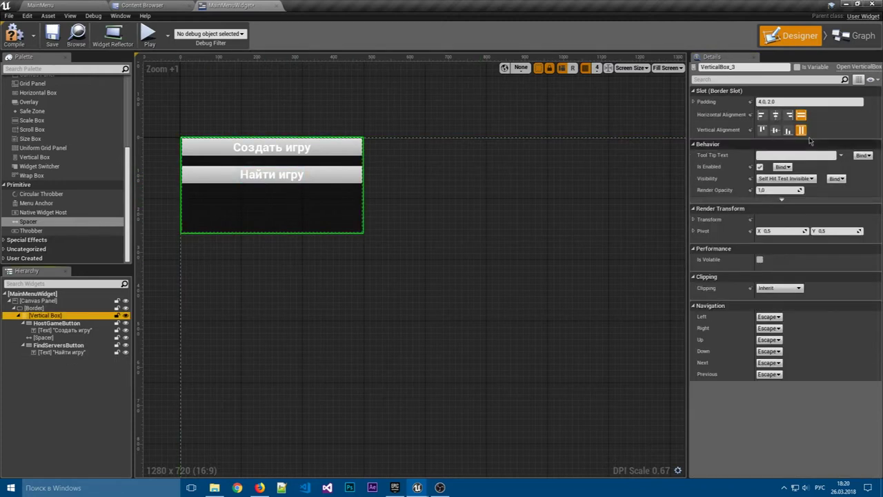
pyautogui.click(775, 130)
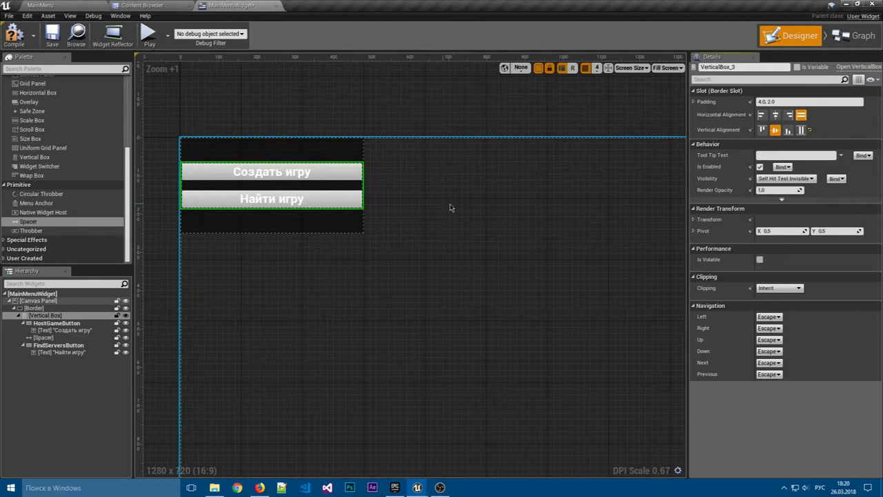
pyautogui.click(788, 114)
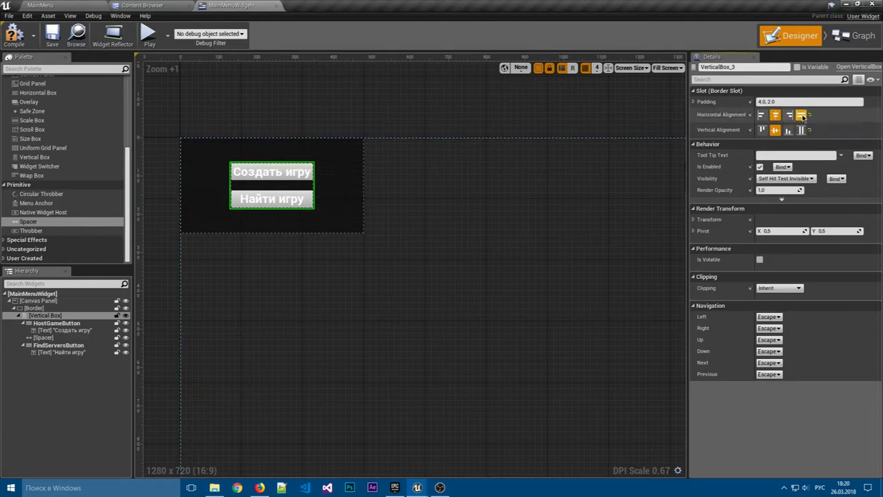
pyautogui.click(801, 115)
pyautogui.click(789, 114)
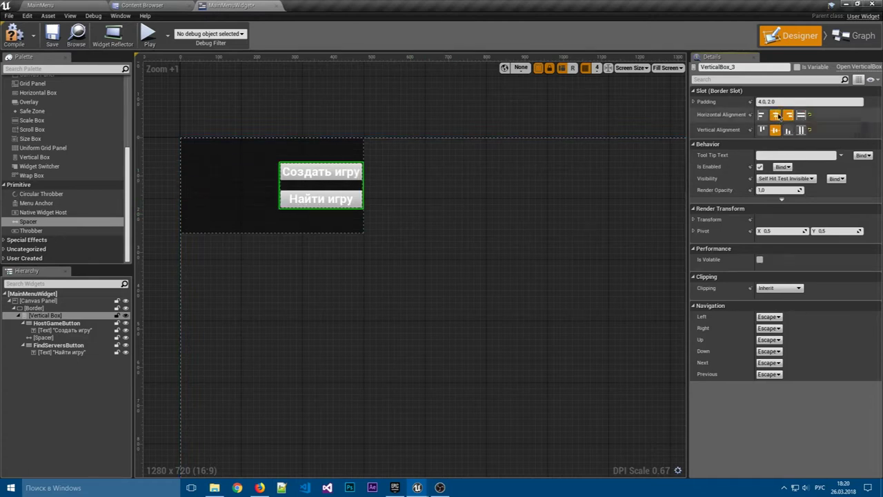
pyautogui.click(776, 114)
pyautogui.click(788, 115)
pyautogui.click(801, 114)
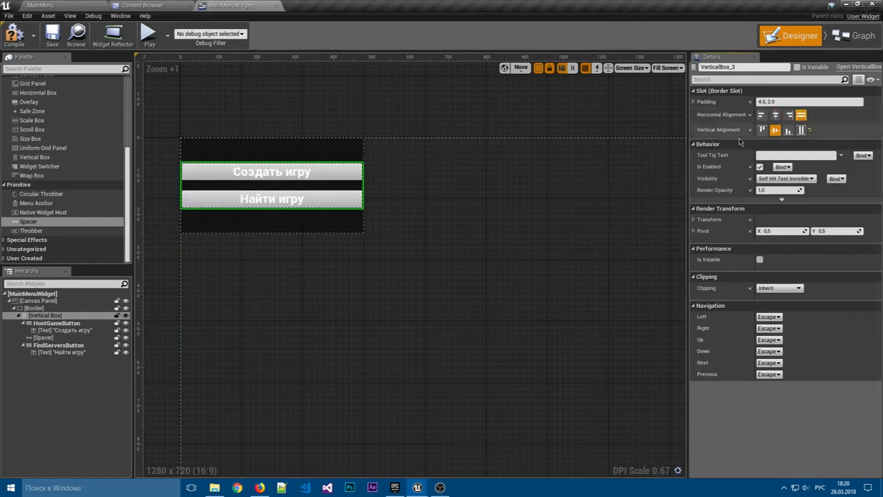
pyautogui.click(499, 222)
pyautogui.scroll(-2, 499, 223)
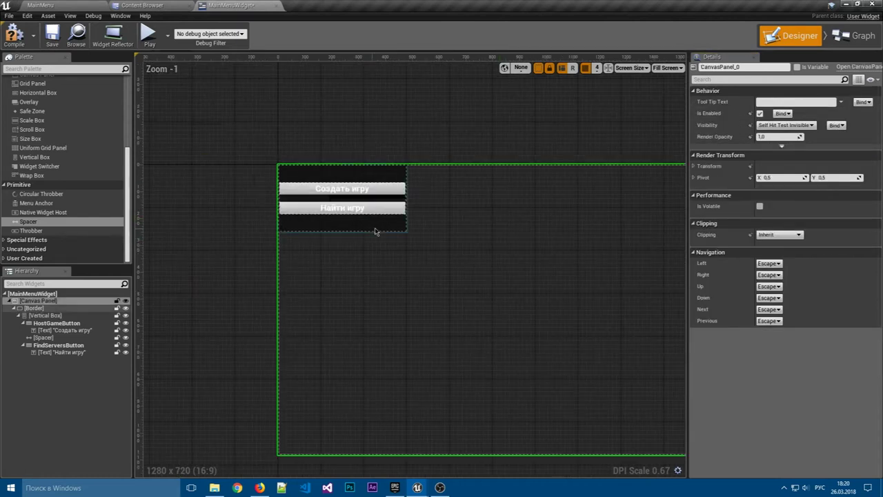
# - Move the dark button panel toward the upper left of the screen
pyautogui.click(375, 231)
pyautogui.click(779, 104)
pyautogui.click(725, 154)
pyautogui.moveTo(367, 177)
pyautogui.mouseDown()
pyautogui.moveTo(398, 211)
pyautogui.moveTo(408, 296)
pyautogui.moveTo(409, 220)
pyautogui.mouseUp()
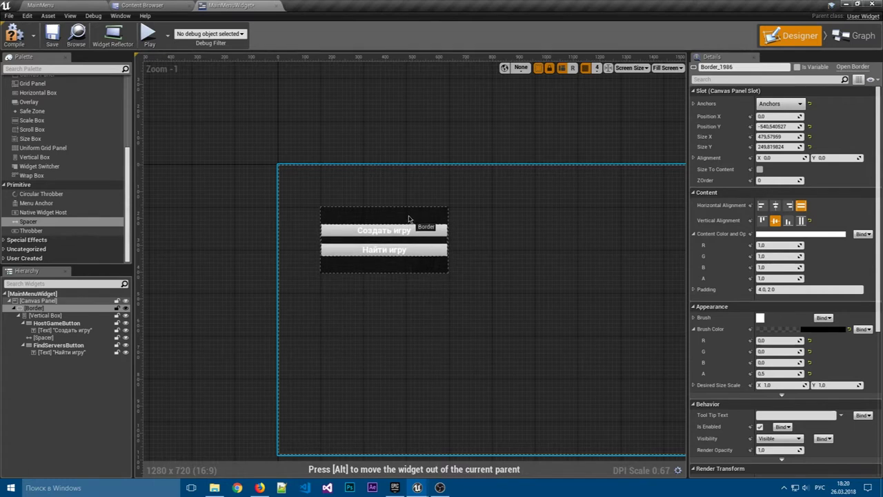
pyautogui.scroll(3, 407, 221)
pyautogui.scroll(3, 387, 217)
pyautogui.scroll(1, 373, 214)
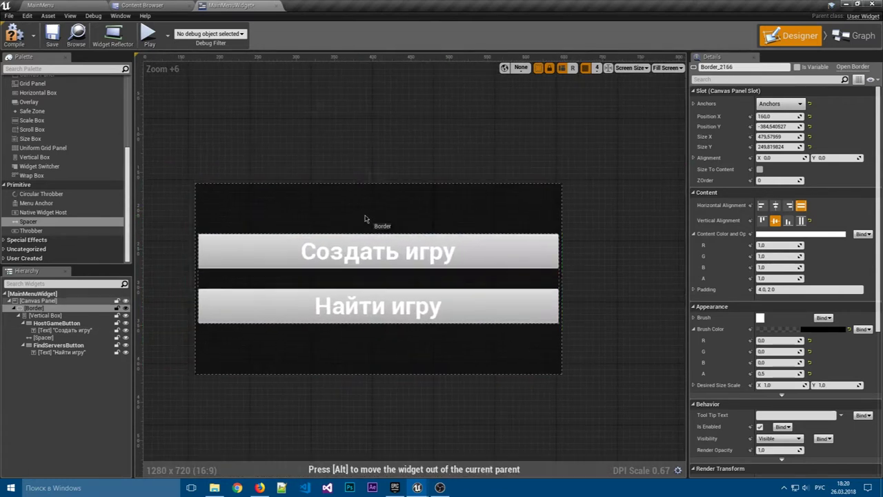
pyautogui.moveTo(366, 219); pyautogui.dragTo(360, 219)
pyautogui.scroll(-3, 530, 215)
# - Anchor the button panel to the top-left preset and review the full screen layout
pyautogui.click(779, 104)
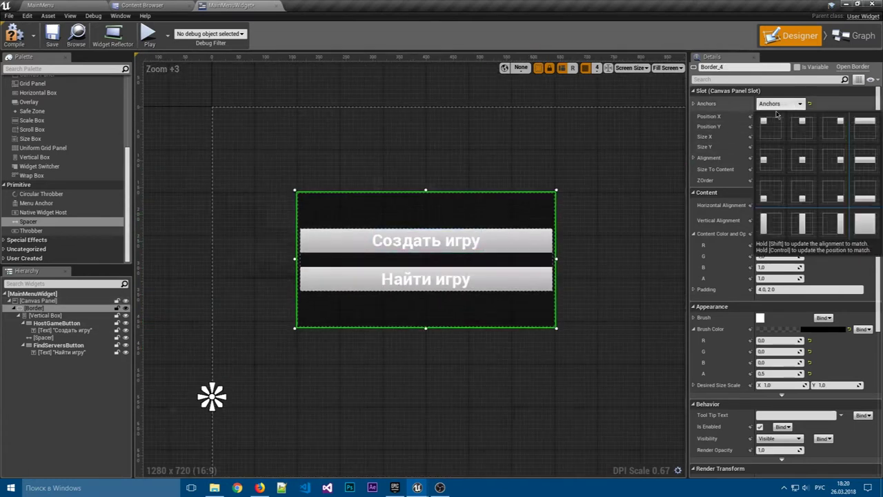
pyautogui.click(771, 126)
pyautogui.click(371, 150)
pyautogui.scroll(-2, 371, 150)
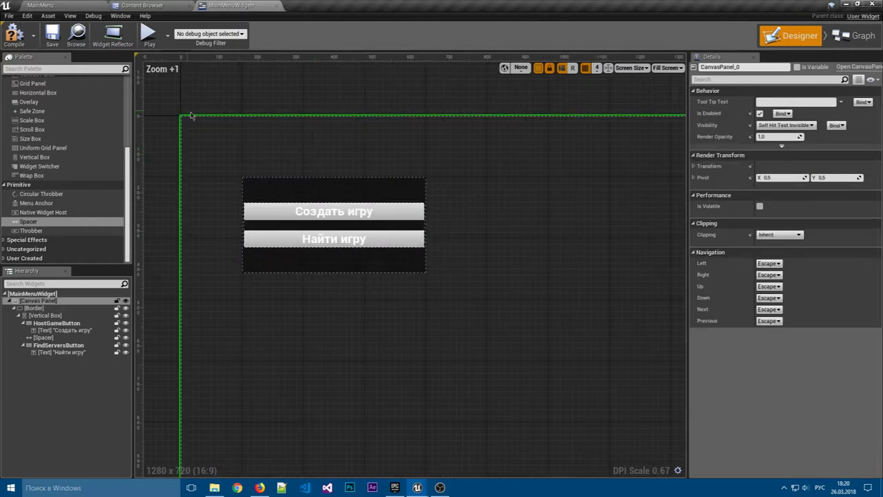
pyautogui.scroll(-1, 191, 116)
pyautogui.scroll(-2, 191, 121)
pyautogui.moveTo(407, 183)
pyautogui.mouseDown(button='right')
pyautogui.moveTo(348, 164)
pyautogui.moveTo(400, 175)
pyautogui.mouseUp(button='right')
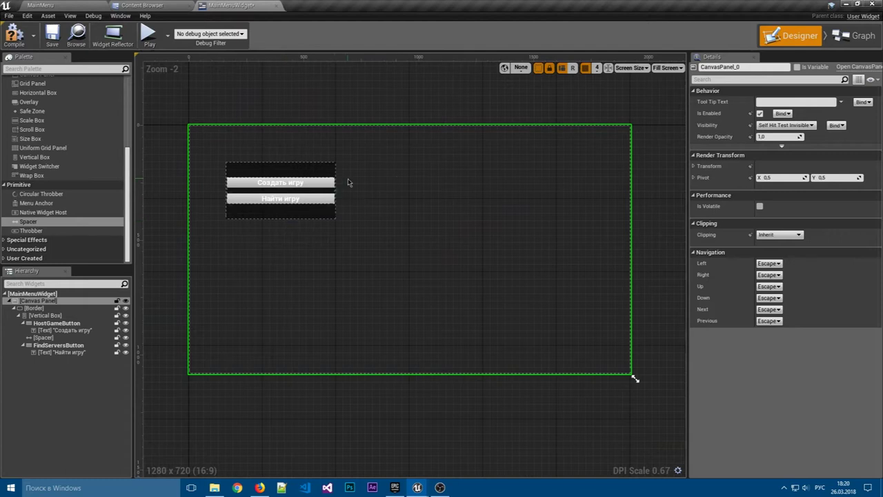
pyautogui.moveTo(489, 184); pyautogui.dragTo(468, 195, button='right')
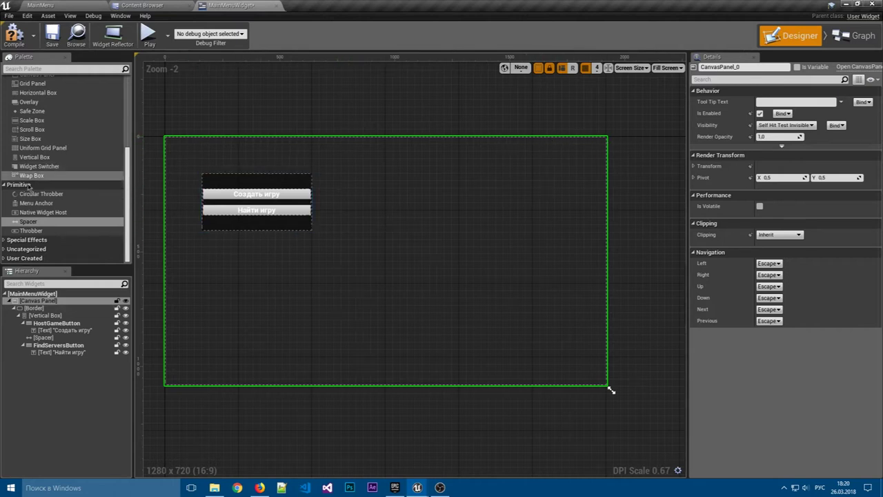
pyautogui.scroll(2, 56, 255)
pyautogui.scroll(4, 58, 143)
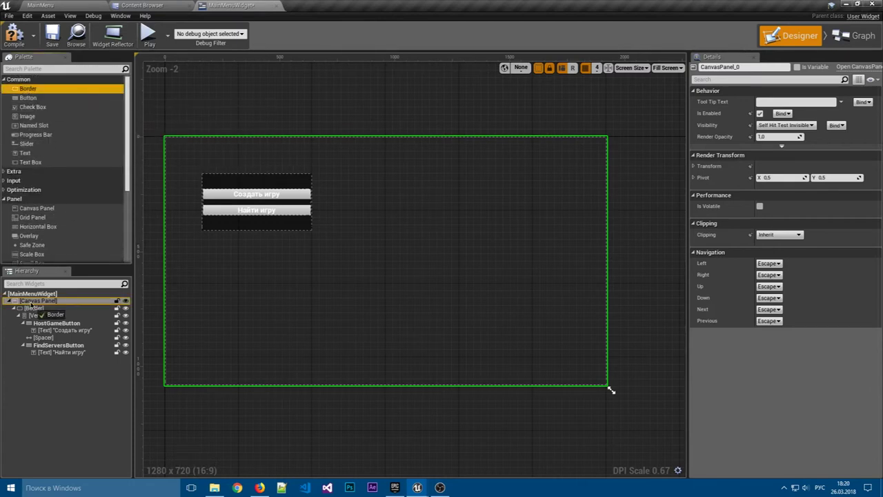
# - Add a new 100 x 30 Border to the Canvas Panel and rename the button panel MainMenuGameButtons
pyautogui.moveTo(58, 142); pyautogui.dragTo(16, 312)
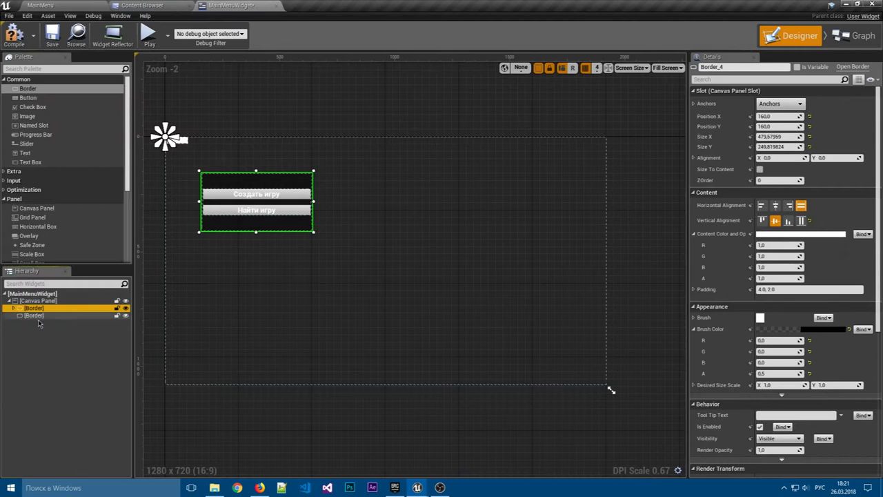
pyautogui.press('F2')
pyautogui.write('Button')
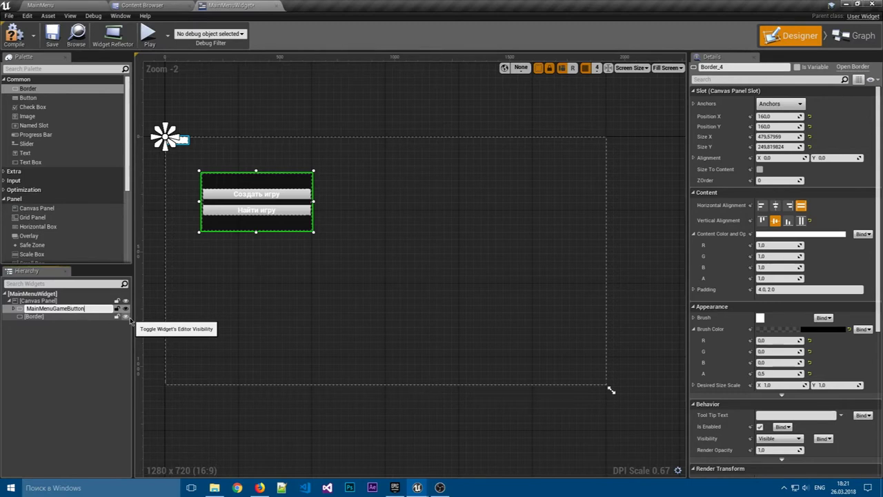
pyautogui.write('s')
pyautogui.press('Return')
pyautogui.click(43, 319)
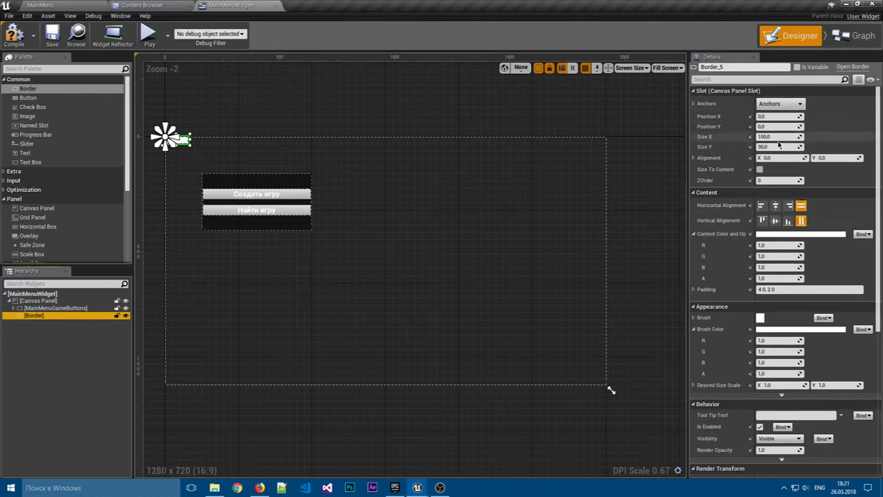
# - Put a Horizontal Box in the new Border and make its colour black at 0.5 alpha
pyautogui.scroll(-2, 39, 167)
pyautogui.scroll(-3, 40, 167)
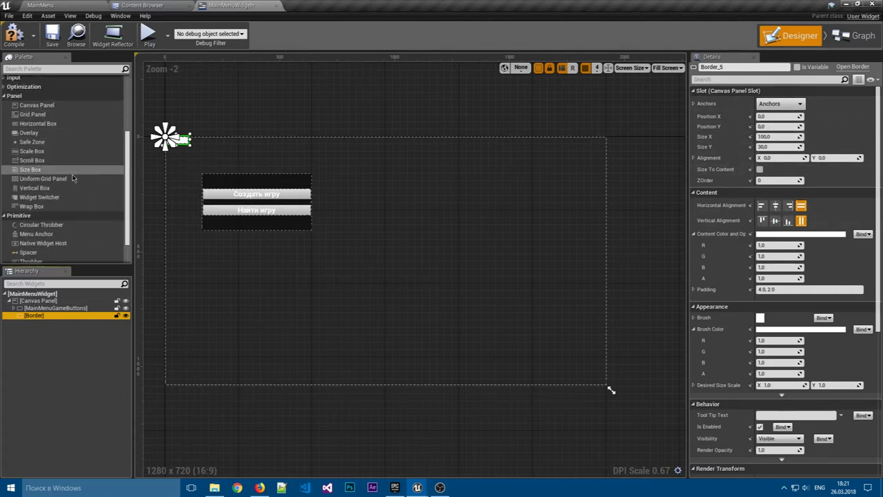
pyautogui.moveTo(38, 123); pyautogui.dragTo(73, 310)
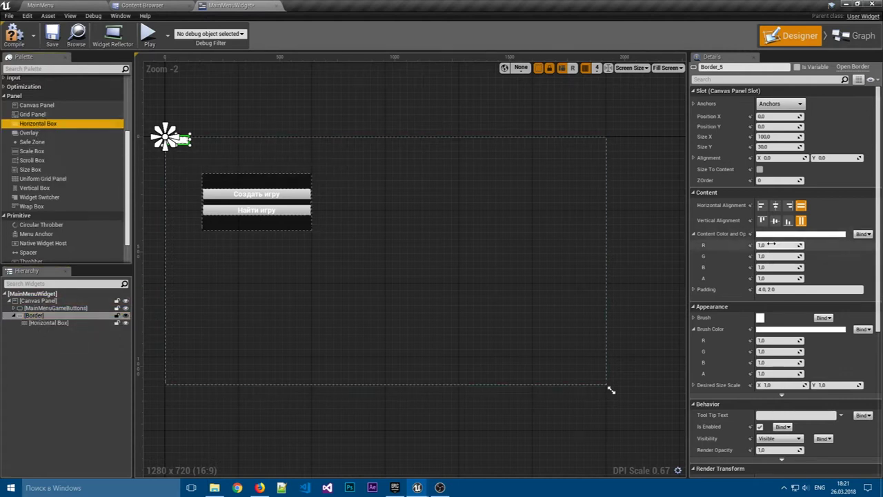
pyautogui.click(777, 333)
pyautogui.press('Escape')
pyautogui.write('0')
pyautogui.press('Tab')
pyautogui.write('0')
pyautogui.press('Tab')
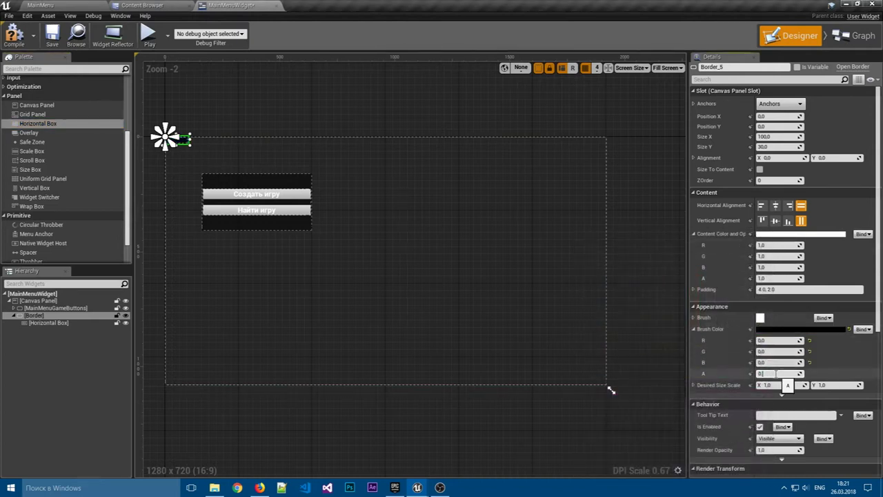
pyautogui.write('5')
pyautogui.press('Return')
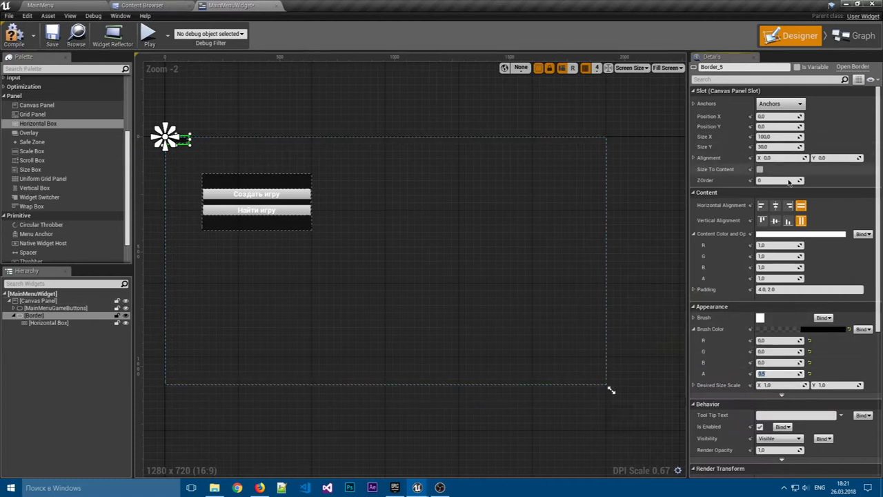
# - Make the new Border size to content and anchor it to the top centre
pyautogui.click(760, 169)
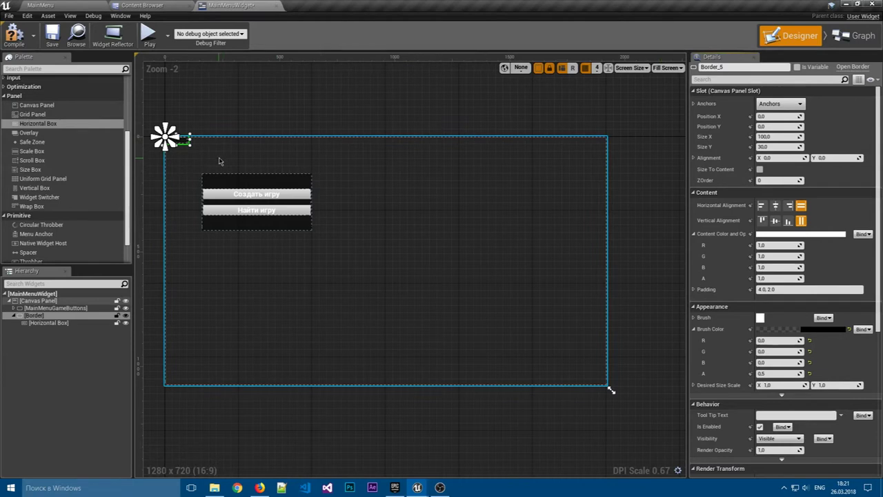
pyautogui.click(780, 104)
pyautogui.click(803, 130)
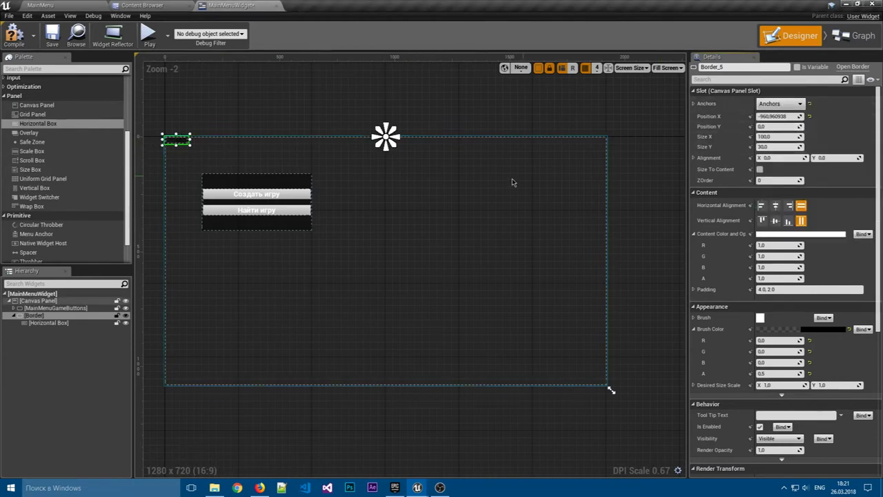
pyautogui.click(59, 323)
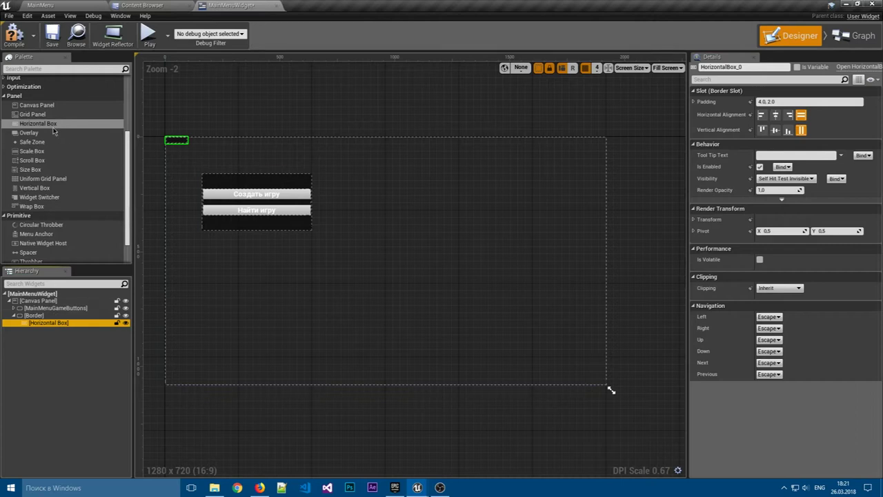
# - Copy HostGameButton through FindServersButton into the top Border's Horizontal Box
pyautogui.click(14, 308)
pyautogui.click(19, 315)
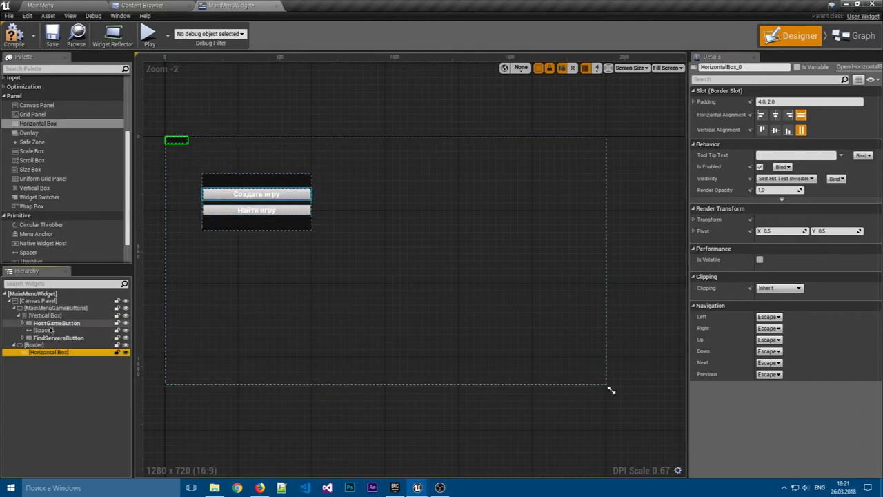
pyautogui.click(54, 323)
pyautogui.keyDown('shift'); pyautogui.click(59, 337); pyautogui.keyUp('shift')
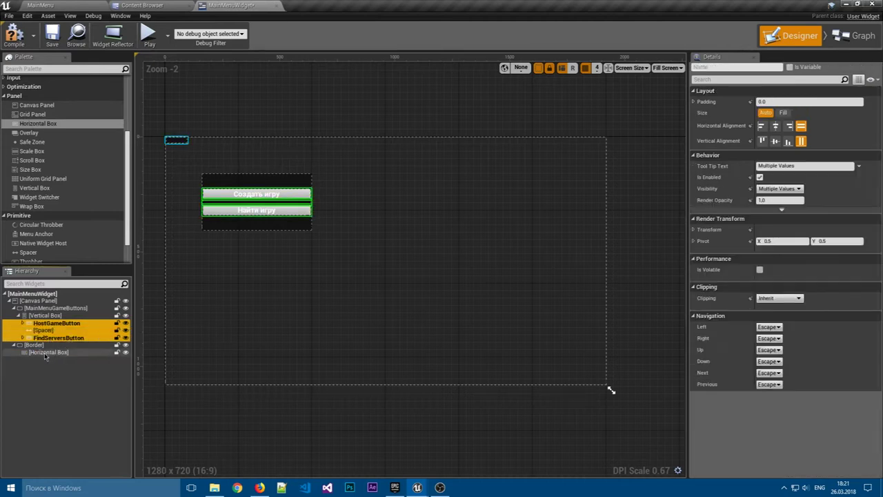
pyautogui.moveTo(45, 356); pyautogui.dragTo(45, 352)
# - Stretch the top Border into a long bar about 1930 units wide
pyautogui.click(18, 351)
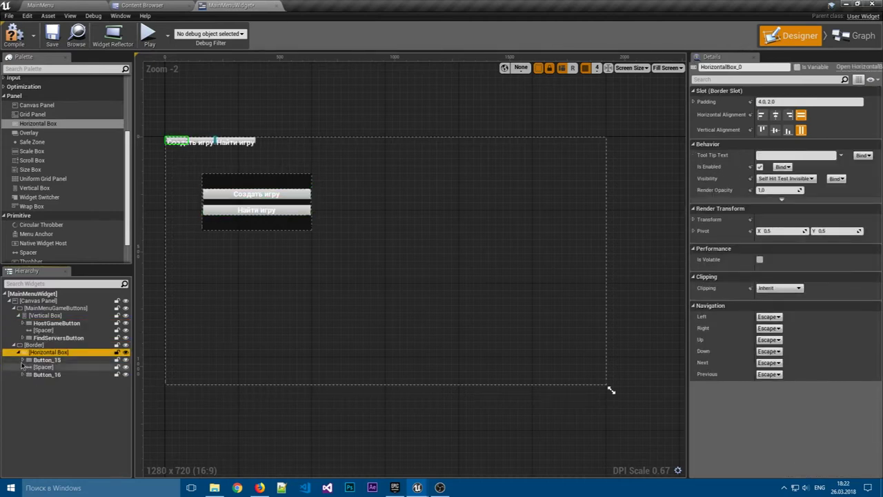
pyautogui.click(33, 344)
pyautogui.moveTo(191, 146); pyautogui.dragTo(547, 150)
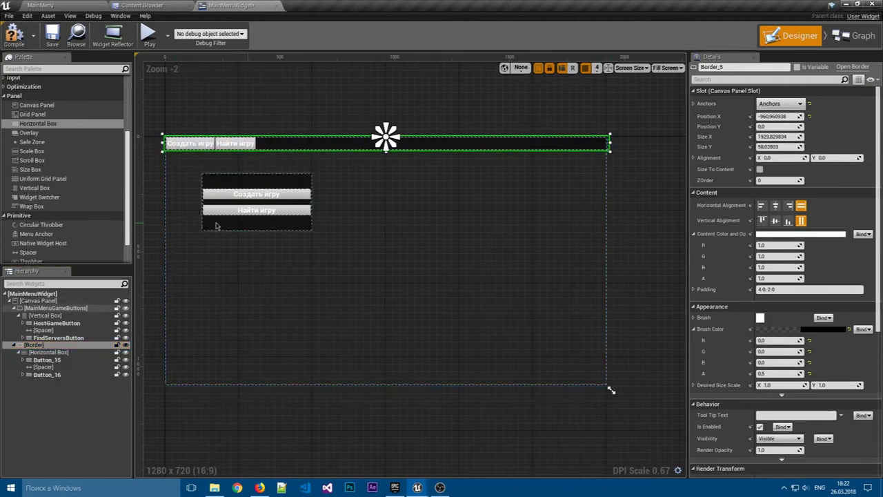
# - Keep the Border off Size To Content and drag its bottom edge up to about 47 high
pyautogui.click(47, 352)
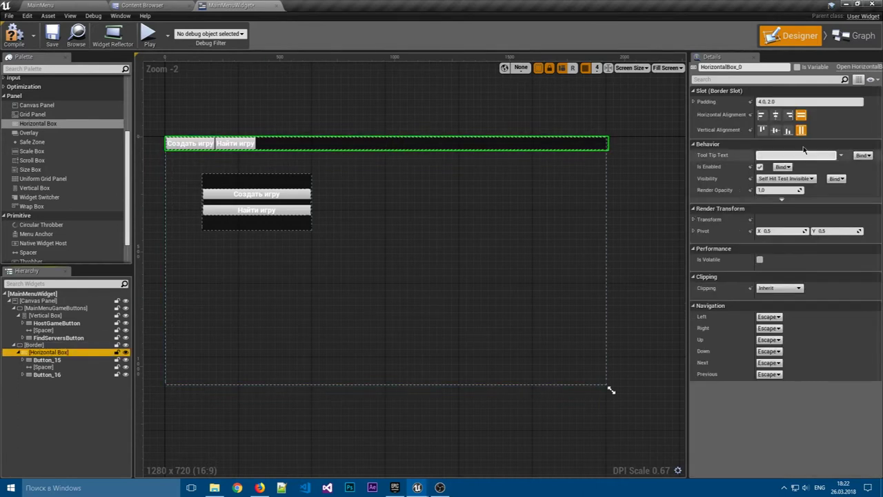
pyautogui.click(580, 143)
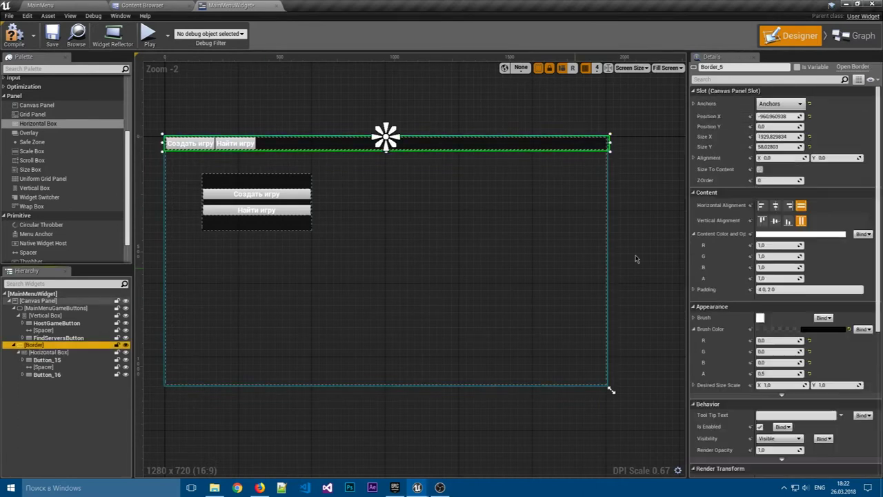
pyautogui.click(760, 169)
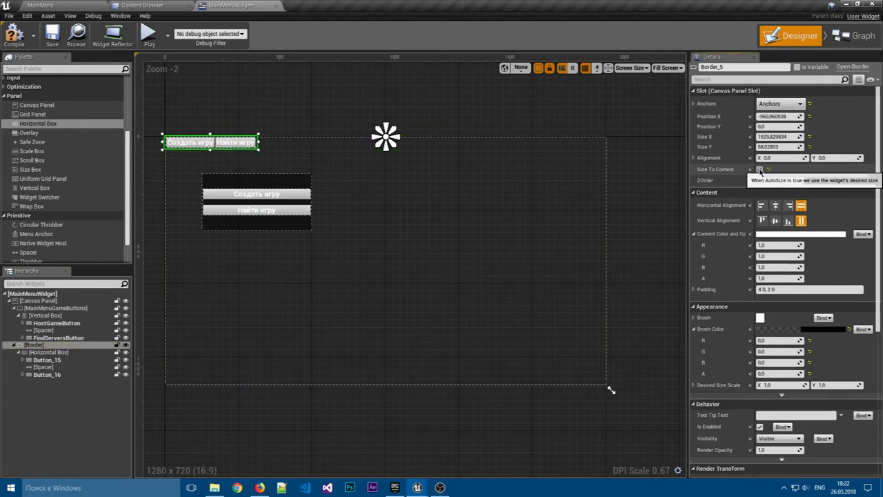
pyautogui.click(760, 170)
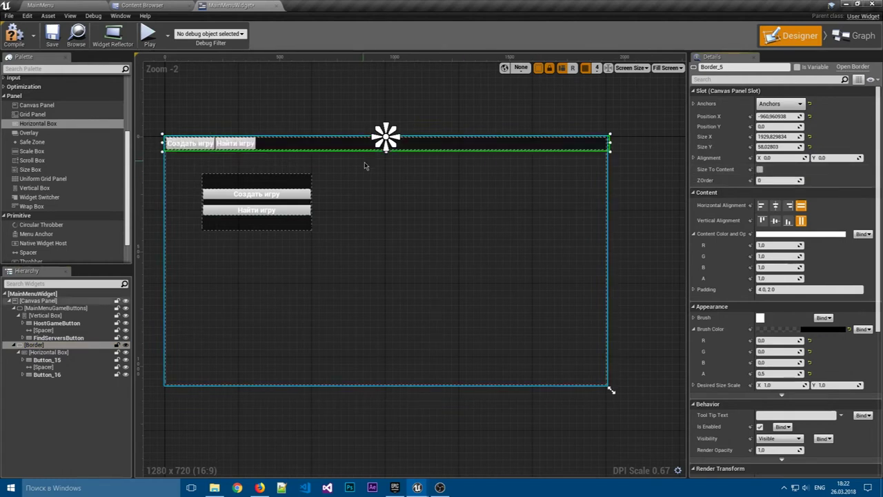
pyautogui.scroll(3, 366, 165)
pyautogui.moveTo(494, 234); pyautogui.dragTo(496, 229)
pyautogui.moveTo(497, 230)
pyautogui.mouseDown(button='right')
pyautogui.moveTo(536, 233)
pyautogui.moveTo(423, 219)
pyautogui.mouseUp(button='right')
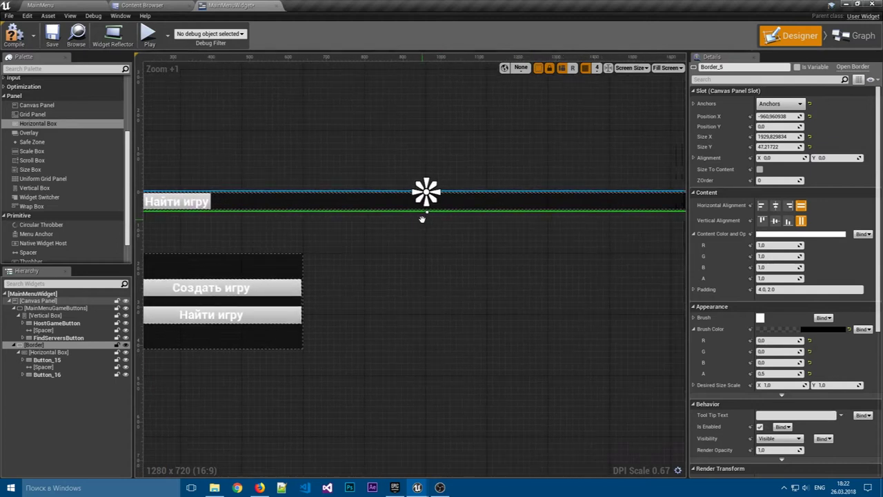
pyautogui.click(693, 233)
pyautogui.moveTo(564, 246); pyautogui.dragTo(589, 241, button='right')
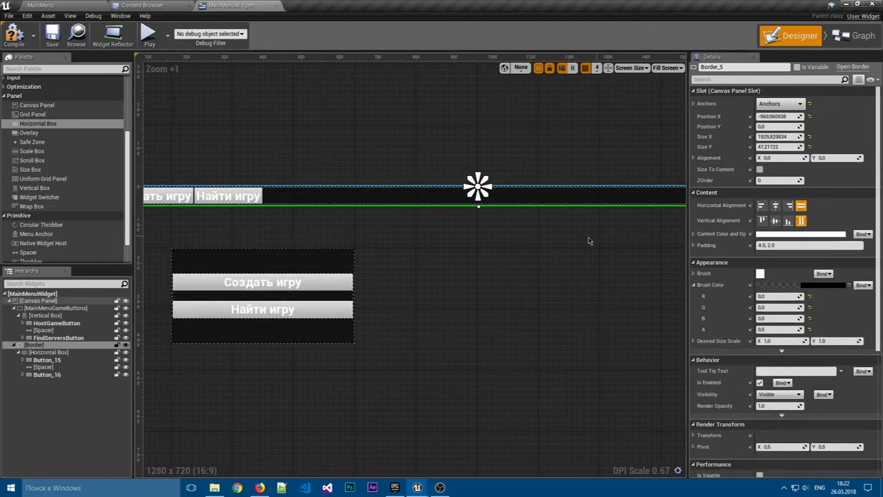
# - Set the Horizontal Box's Horizontal Alignment to Right so its buttons sit at the bar's end
pyautogui.click(59, 352)
pyautogui.click(52, 361)
pyautogui.click(58, 354)
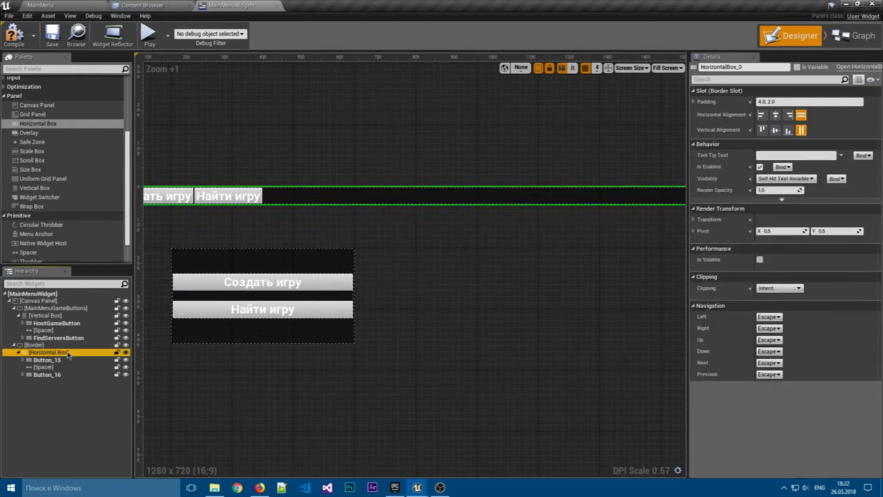
pyautogui.click(789, 114)
pyautogui.scroll(-4, 317, 246)
# - Select the Spacer between the top-bar buttons and increase its Size X
pyautogui.scroll(3, 316, 247)
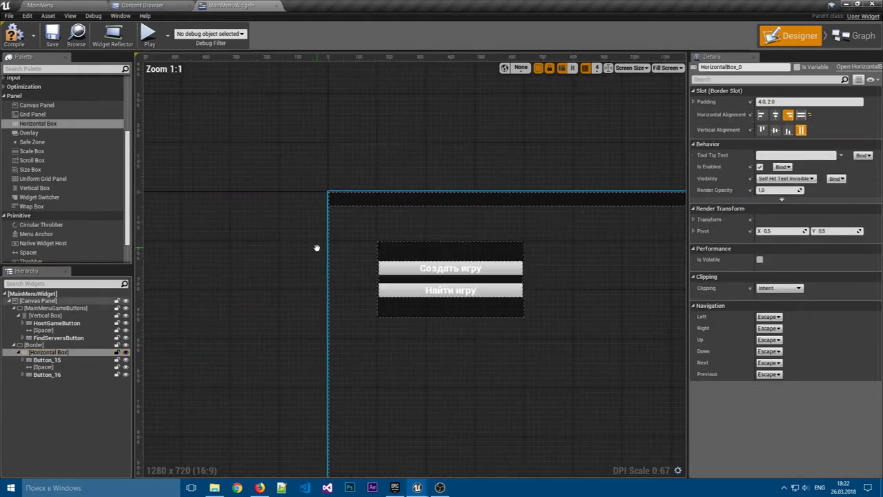
pyautogui.moveTo(316, 248); pyautogui.dragTo(186, 243, button='right')
pyautogui.scroll(1, 369, 240)
pyautogui.scroll(1, 331, 244)
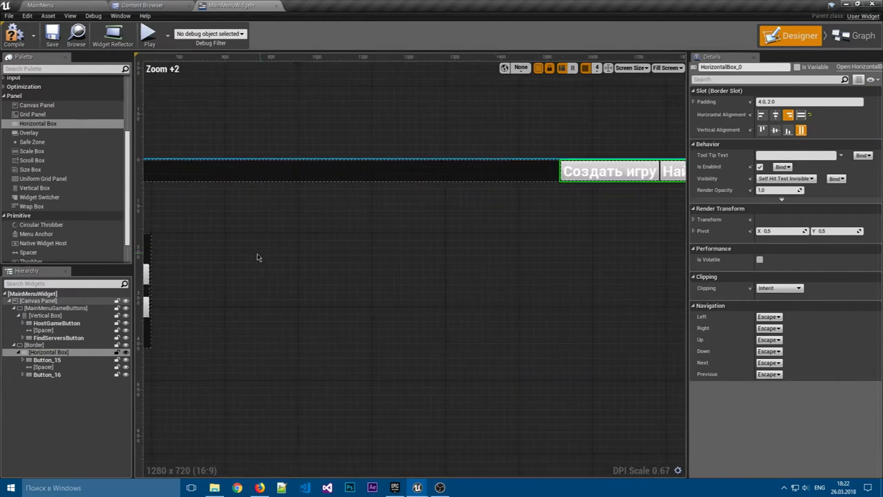
pyautogui.moveTo(257, 257); pyautogui.dragTo(79, 278, button='right')
pyautogui.click(43, 366)
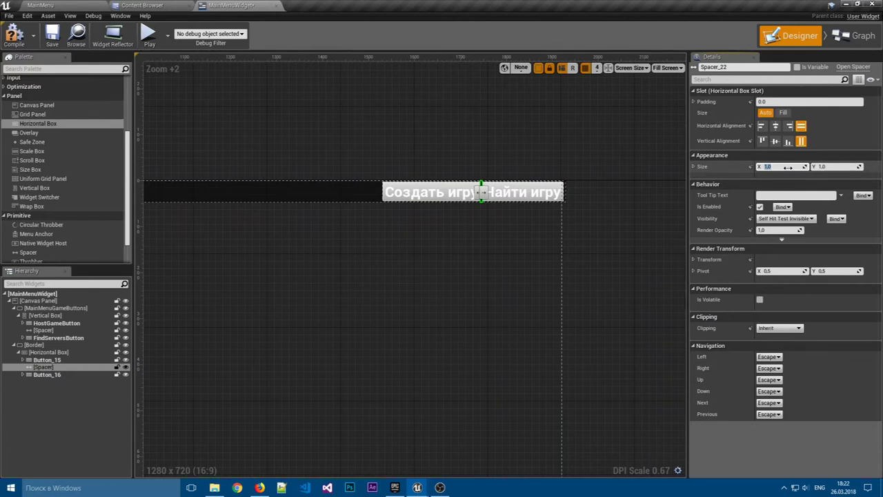
pyautogui.click(453, 249)
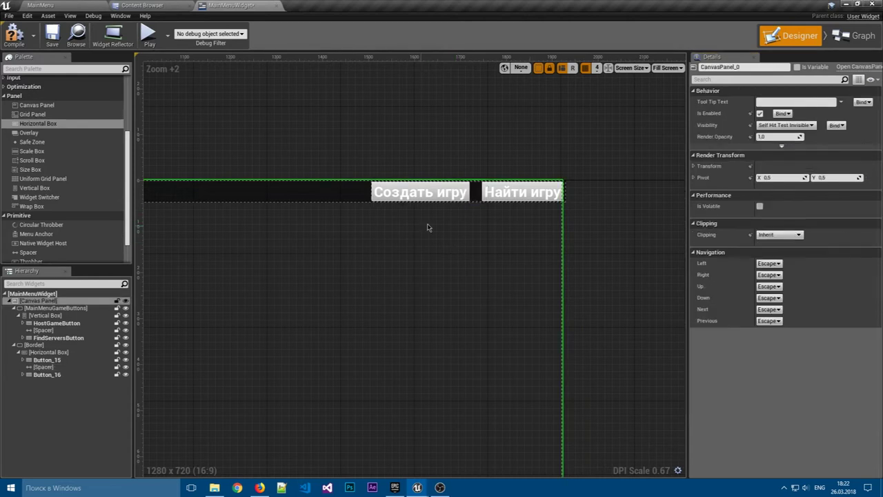
# - Rename the top-bar buttons to SettingsButton and QuitButton
pyautogui.click(49, 360)
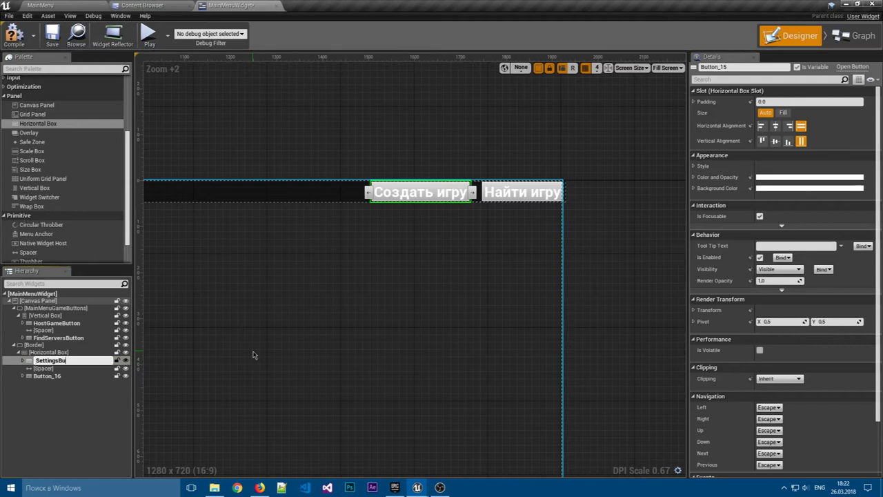
pyautogui.click(111, 375)
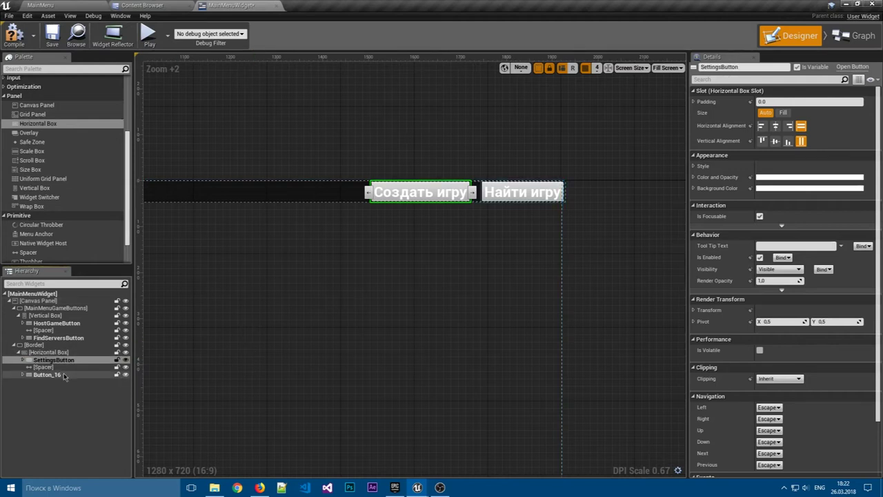
pyautogui.press('F2')
pyautogui.write('Quit')
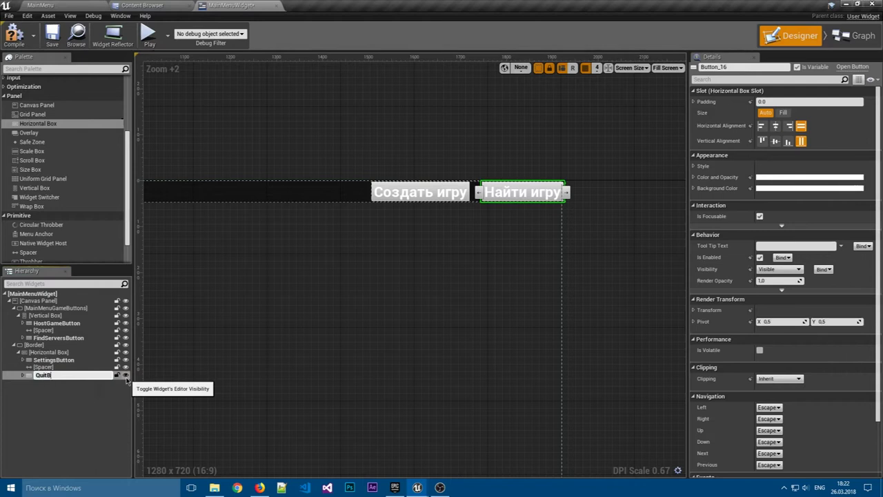
pyautogui.write('n')
pyautogui.press('Return')
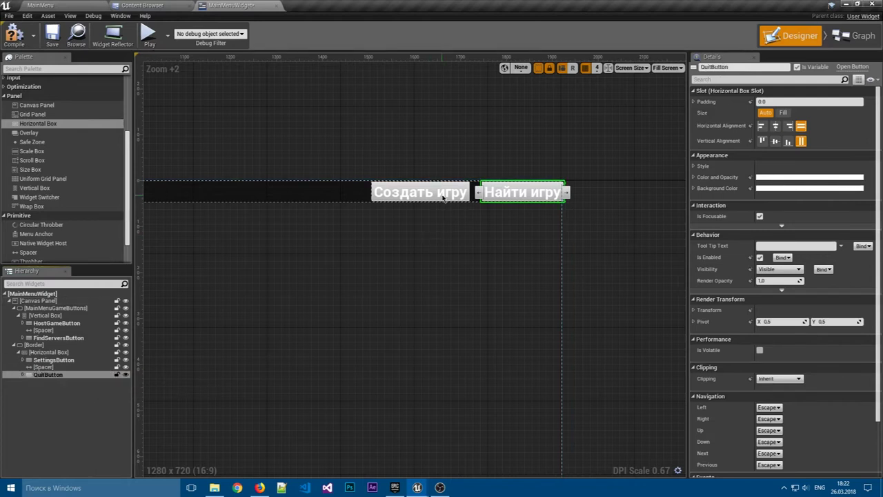
# - Set the two buttons' label texts to 'Настройки' and 'Выход'
pyautogui.click(420, 192)
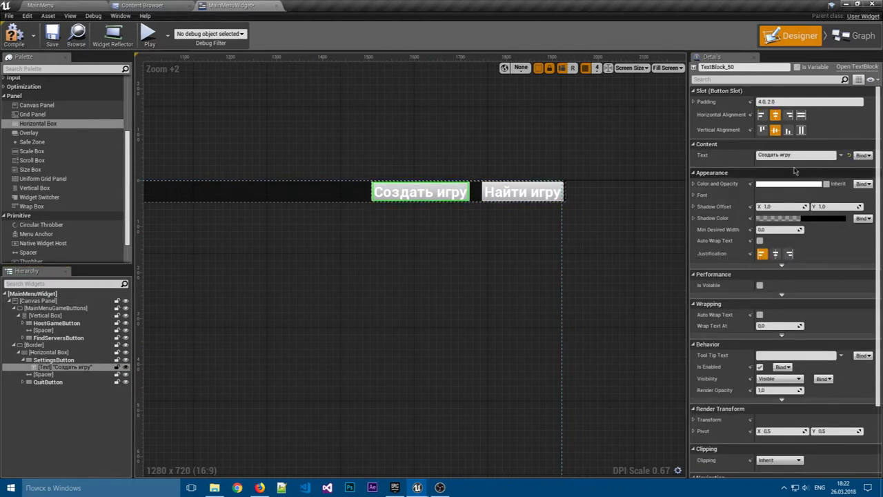
pyautogui.click(815, 155)
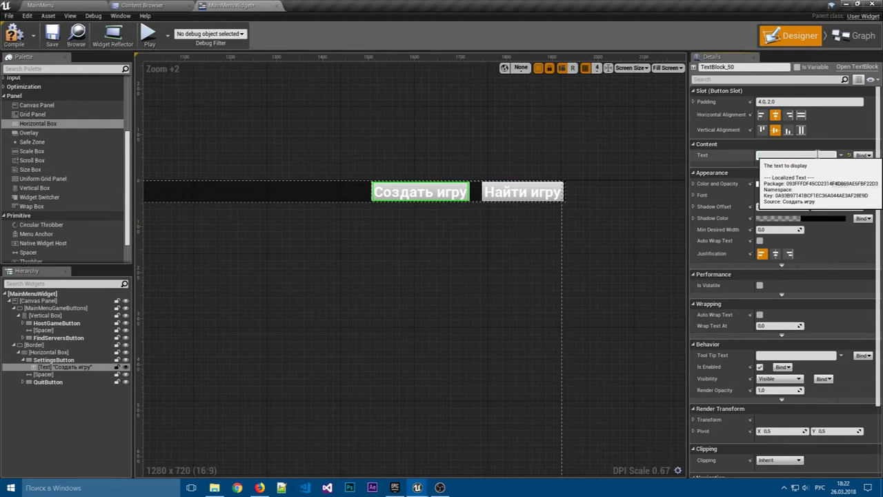
pyautogui.write('Настройки')
pyautogui.press('Return')
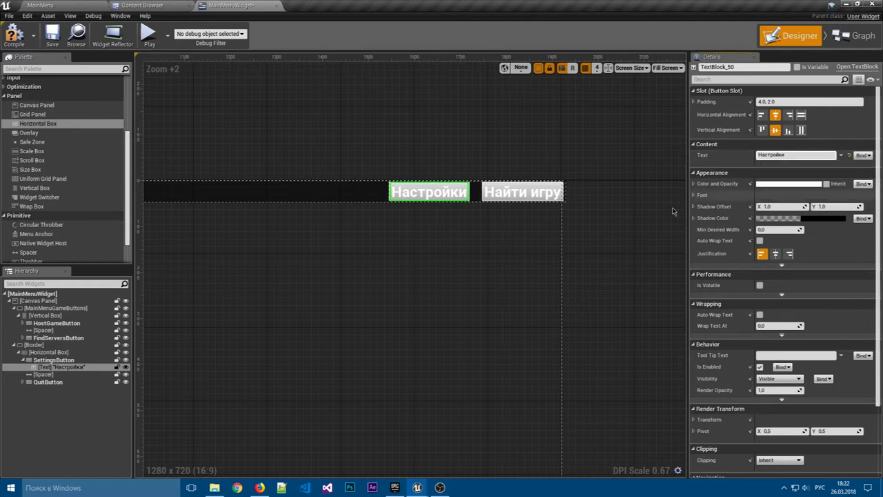
pyautogui.click(525, 192)
pyautogui.click(800, 155)
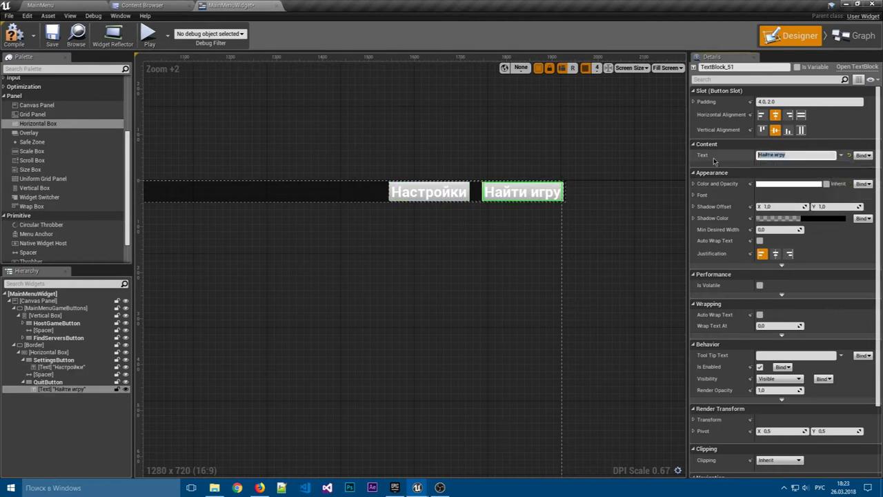
pyautogui.write('Выход')
pyautogui.press('Return')
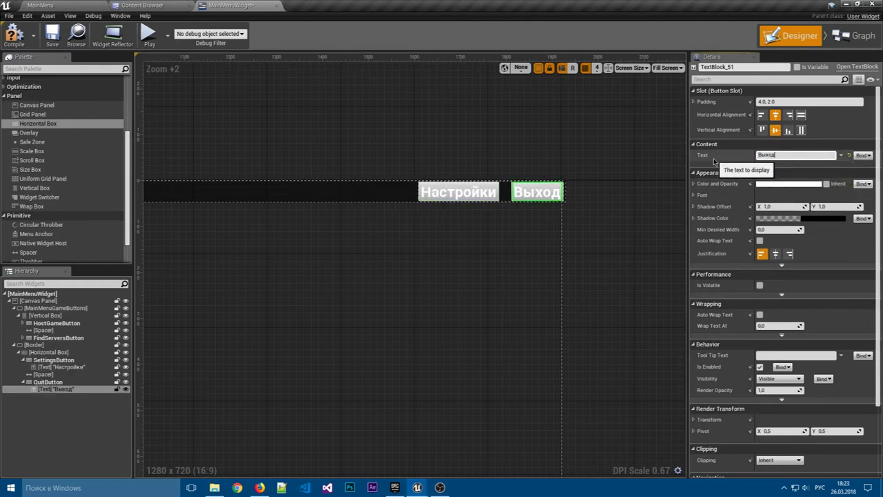
# - Collapse both top-bar buttons' children in the Hierarchy and select SettingsButton
pyautogui.click(463, 256)
pyautogui.scroll(1, 460, 258)
pyautogui.scroll(1, 454, 300)
pyautogui.moveTo(454, 300); pyautogui.dragTo(460, 323, button='right')
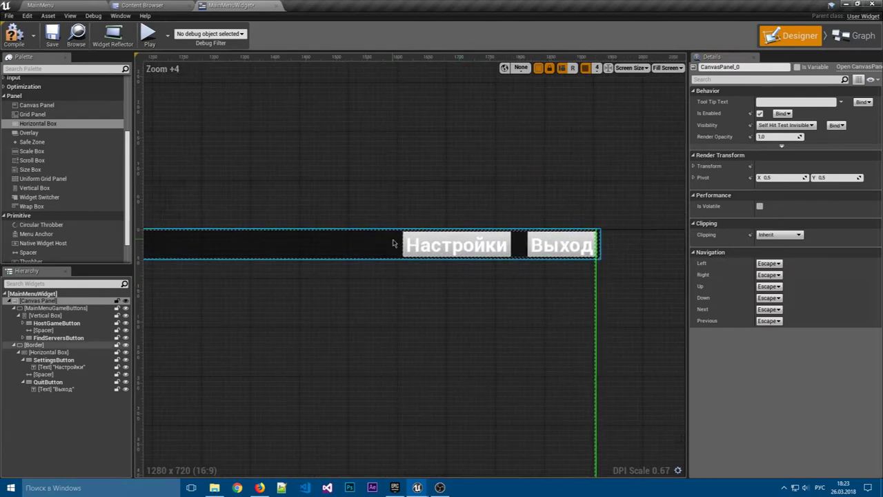
pyautogui.click(368, 244)
pyautogui.click(24, 353)
pyautogui.click(23, 360)
pyautogui.click(23, 374)
pyautogui.click(54, 360)
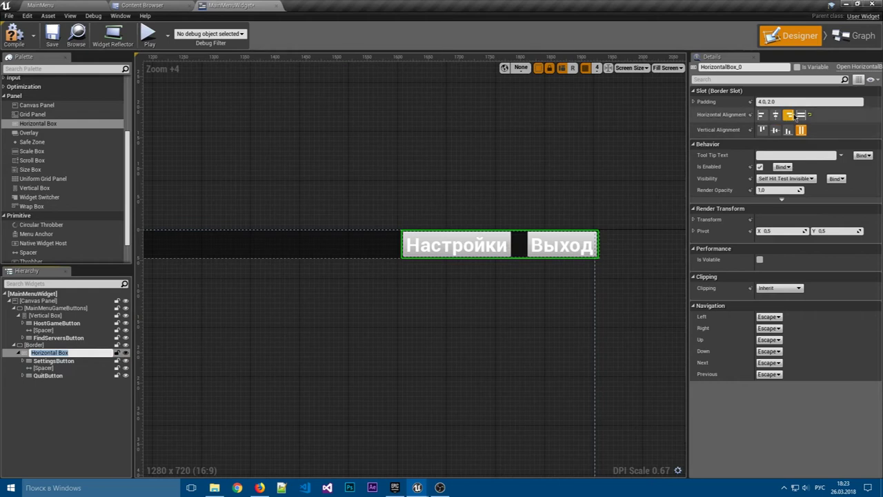
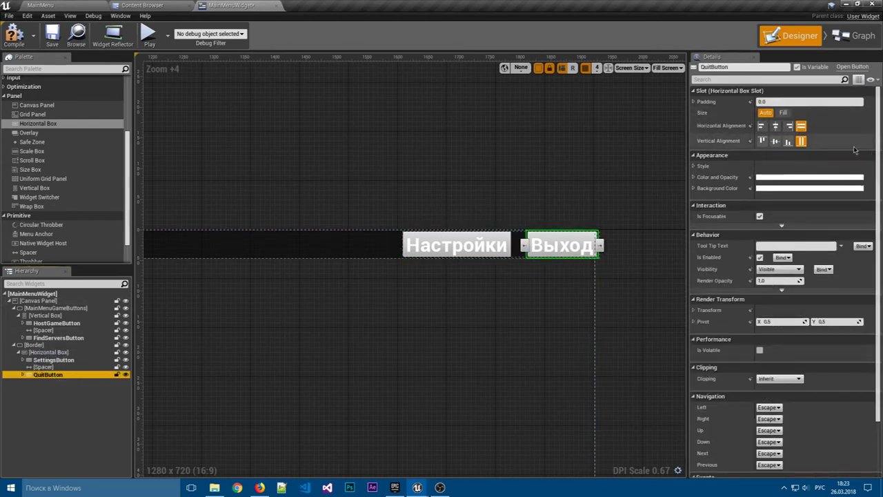
# - Give the Выход and Настройки buttons a Fill size with weight 2
pyautogui.click(783, 112)
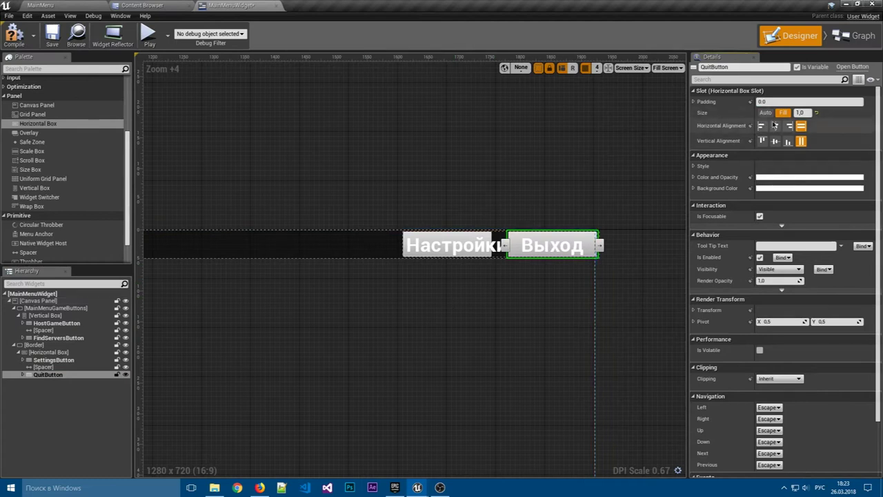
pyautogui.write('2')
pyautogui.press('Return')
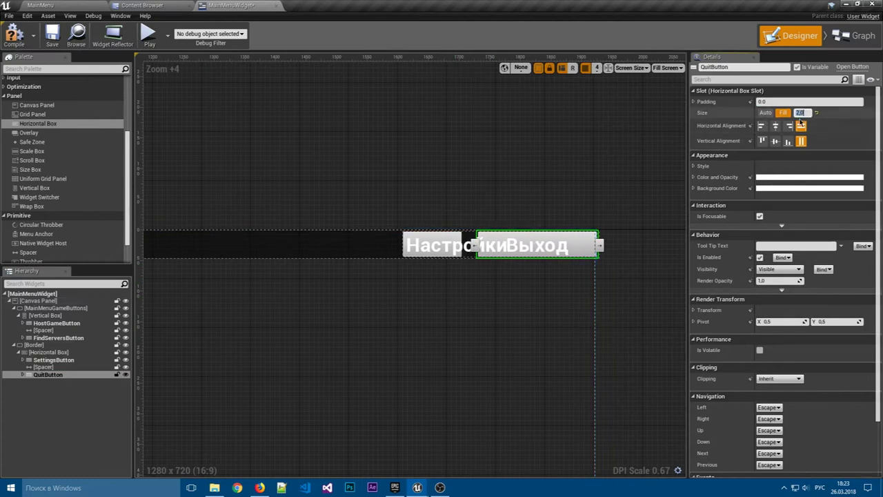
pyautogui.click(50, 366)
pyautogui.click(53, 359)
pyautogui.click(783, 113)
pyautogui.write('2')
pyautogui.press('Return')
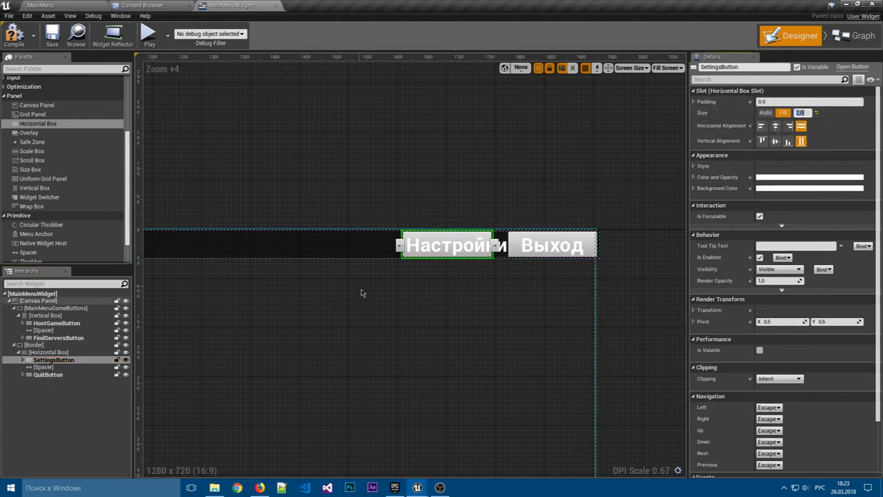
# - Try the spacer between the buttons at Fill weight 2, then return it to Auto size
pyautogui.moveTo(360, 293); pyautogui.dragTo(483, 243, button='right')
pyautogui.scroll(-1, 483, 243)
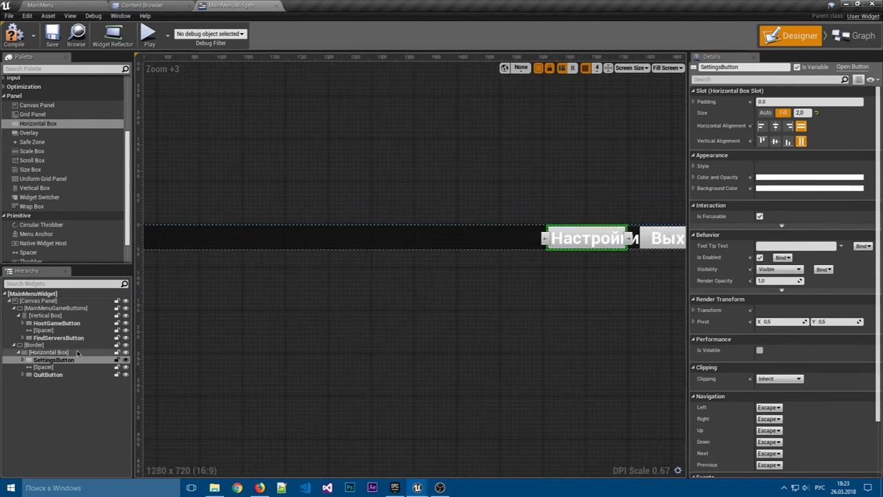
pyautogui.click(42, 367)
pyautogui.click(783, 113)
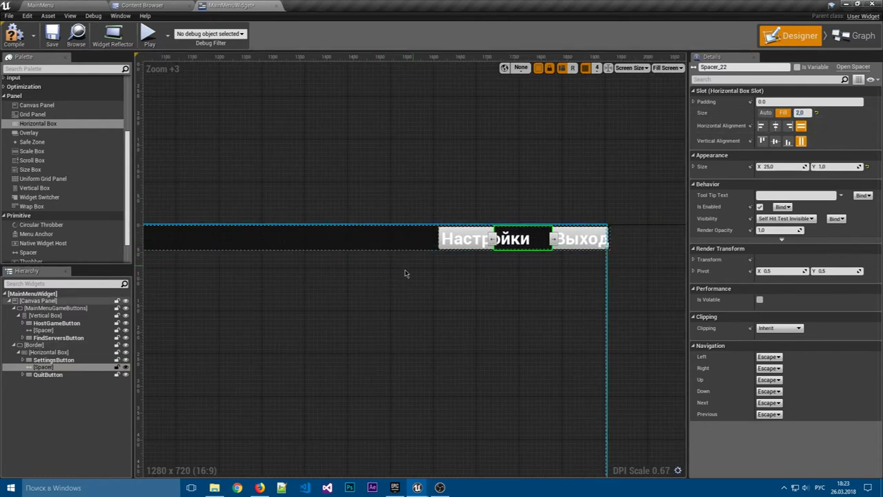
pyautogui.scroll(-4, 395, 283)
pyautogui.scroll(-2, 387, 282)
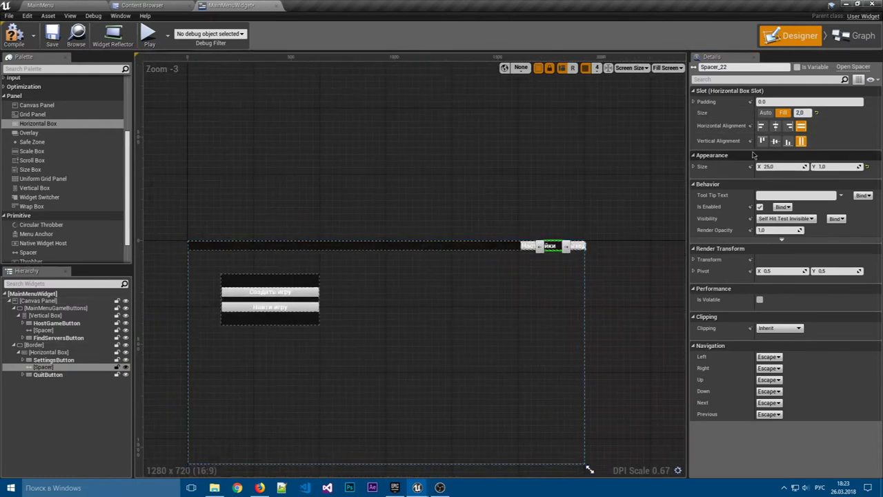
pyautogui.click(766, 113)
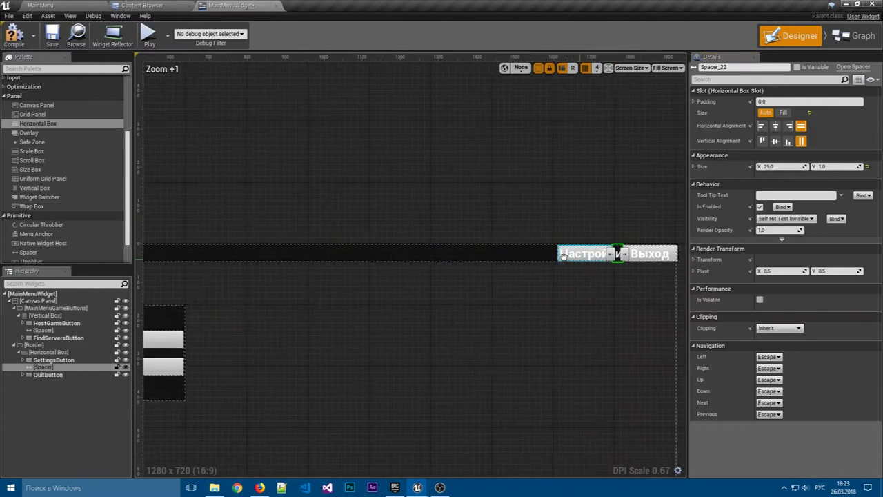
pyautogui.click(783, 113)
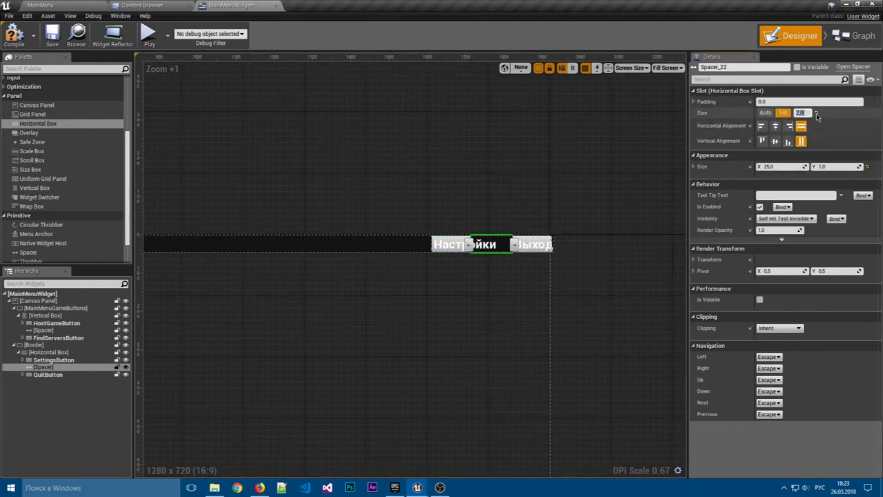
pyautogui.click(766, 113)
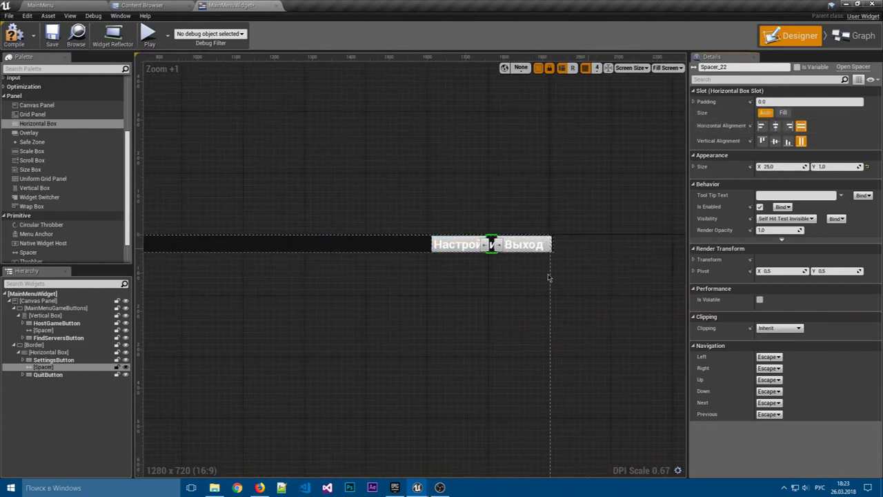
pyautogui.scroll(1, 548, 277)
# - Return the Выход button to its natural width, undoing a trial half-width squash
pyautogui.click(468, 229)
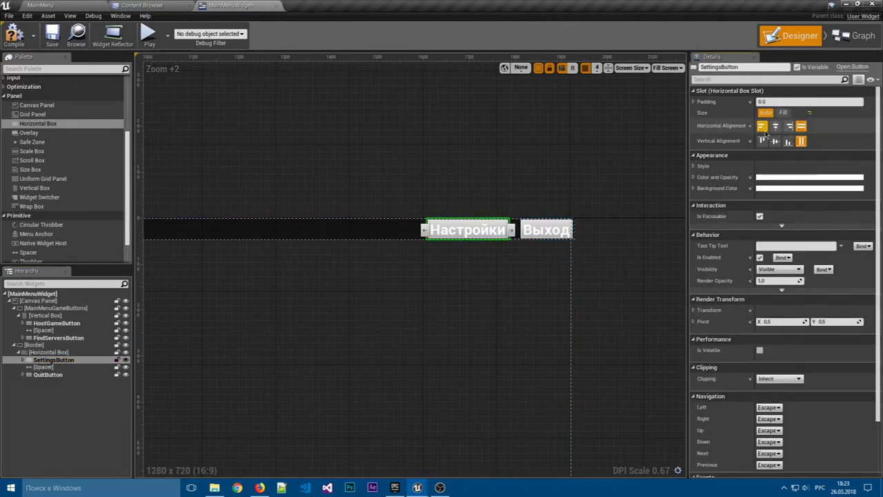
pyautogui.click(47, 374)
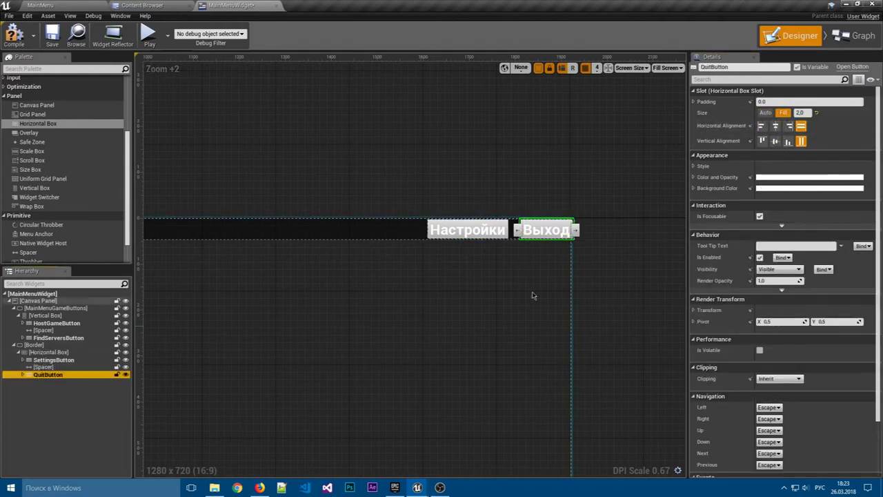
pyautogui.click(771, 114)
pyautogui.scroll(4, 529, 230)
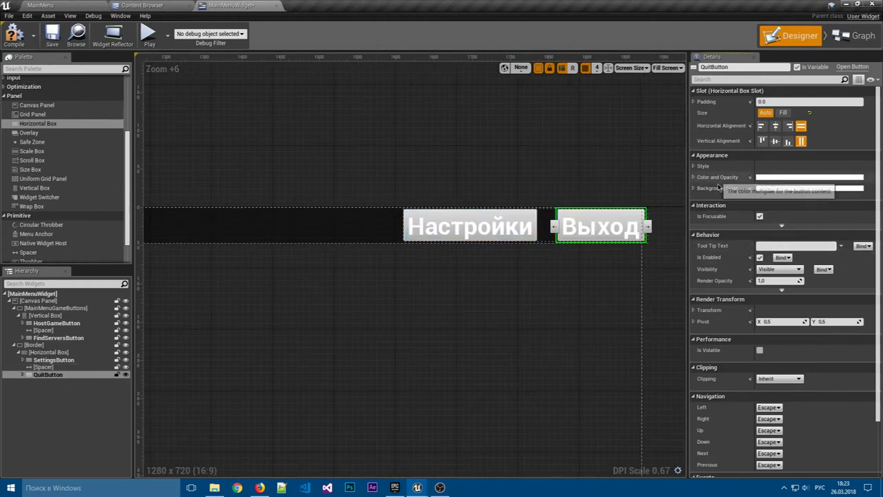
pyautogui.scroll(-2, 751, 381)
pyautogui.scroll(-2, 750, 381)
pyautogui.scroll(2, 751, 381)
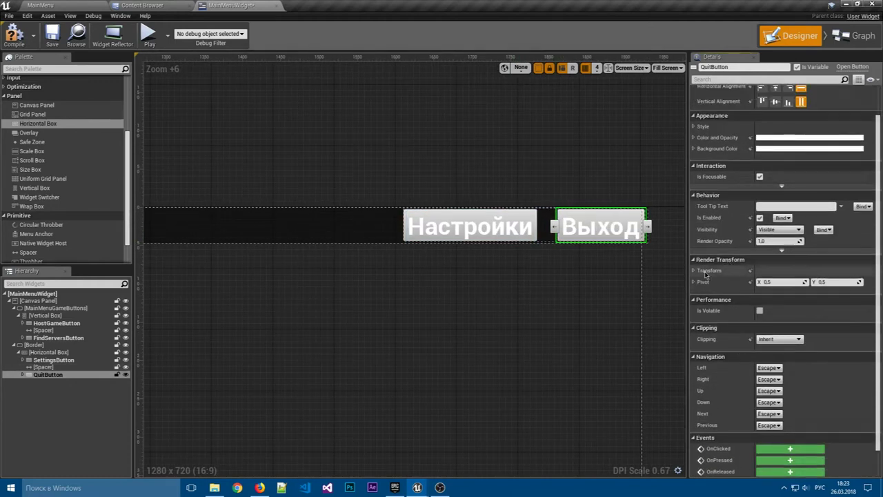
pyautogui.click(718, 271)
pyautogui.moveTo(781, 293); pyautogui.dragTo(769, 293)
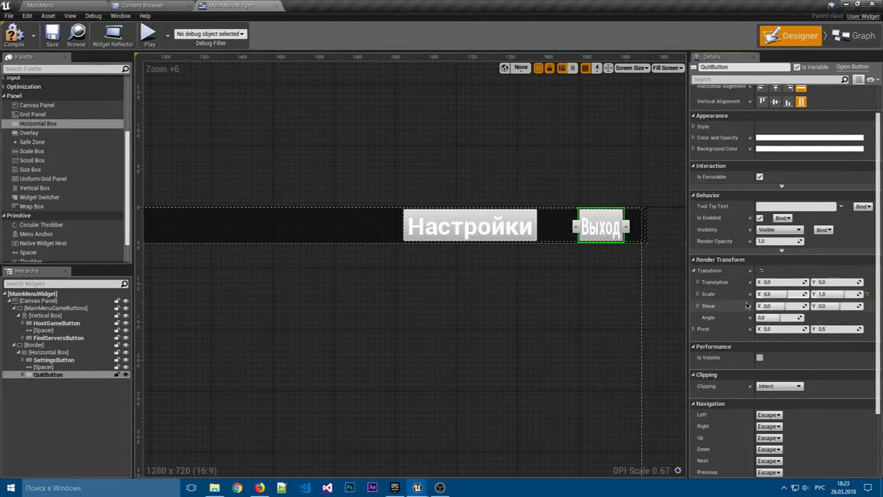
pyautogui.hotkey('ctrl', 'z')
pyautogui.click(572, 312)
# - Try centering the Настройки button horizontally in its slot, then undo it
pyautogui.click(329, 239)
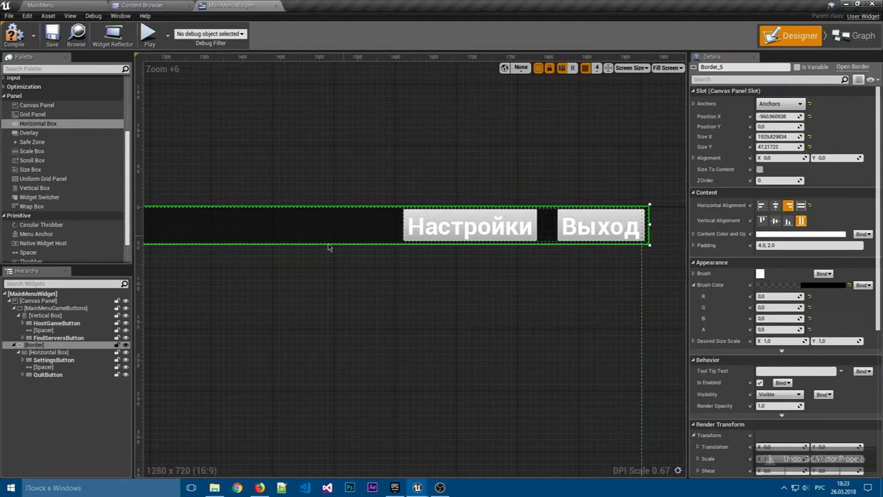
pyautogui.scroll(-4, 357, 316)
pyautogui.scroll(-3, 376, 322)
pyautogui.moveTo(375, 323); pyautogui.dragTo(485, 282, button='right')
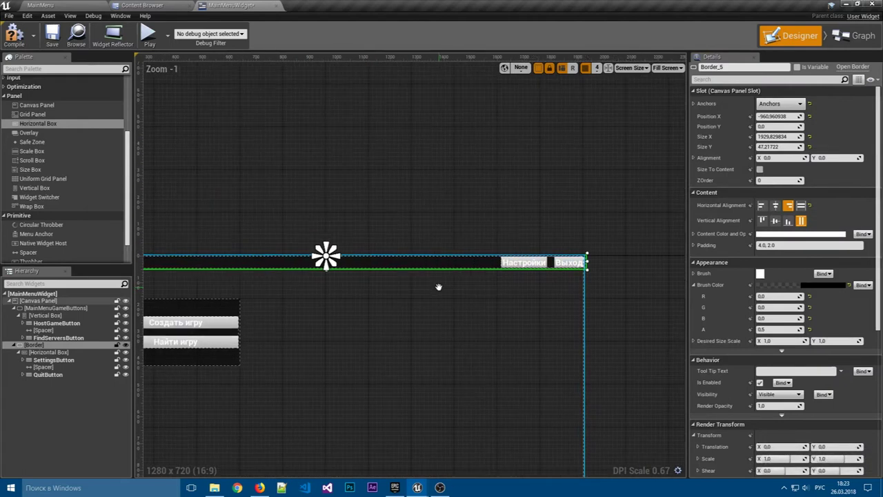
pyautogui.click(485, 279)
pyautogui.scroll(1, 511, 282)
pyautogui.scroll(1, 566, 276)
pyautogui.scroll(3, 552, 290)
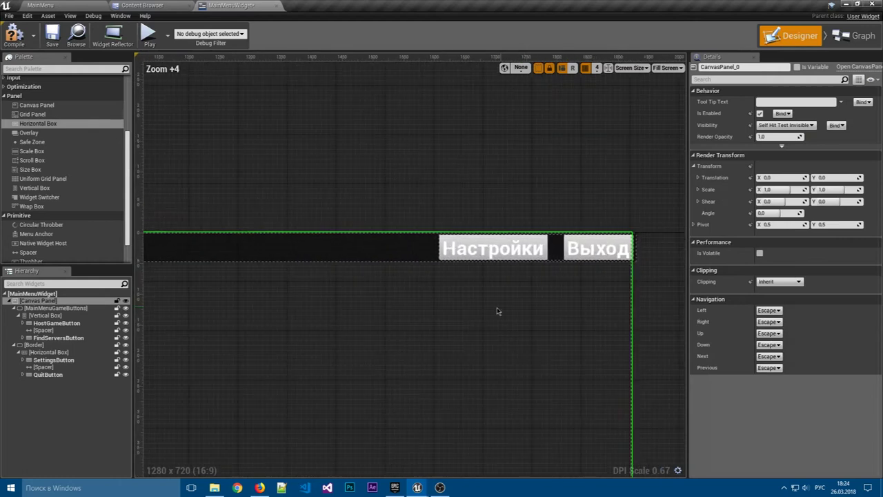
pyautogui.click(555, 248)
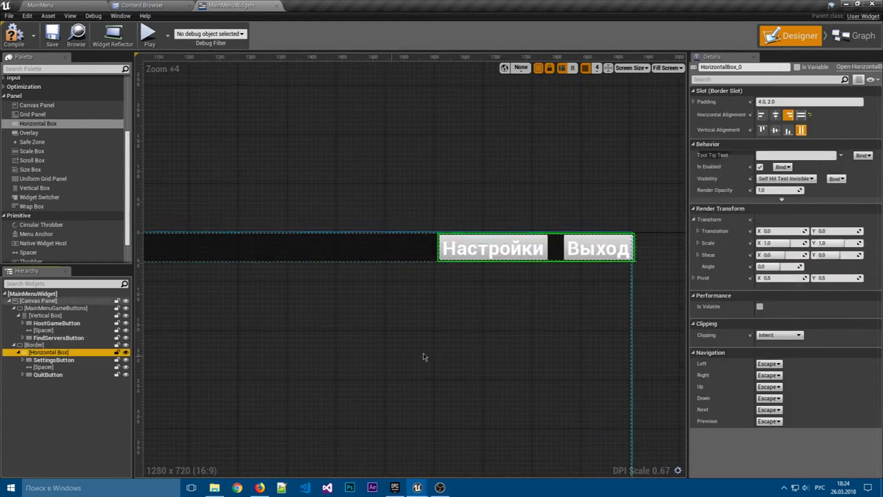
pyautogui.click(36, 360)
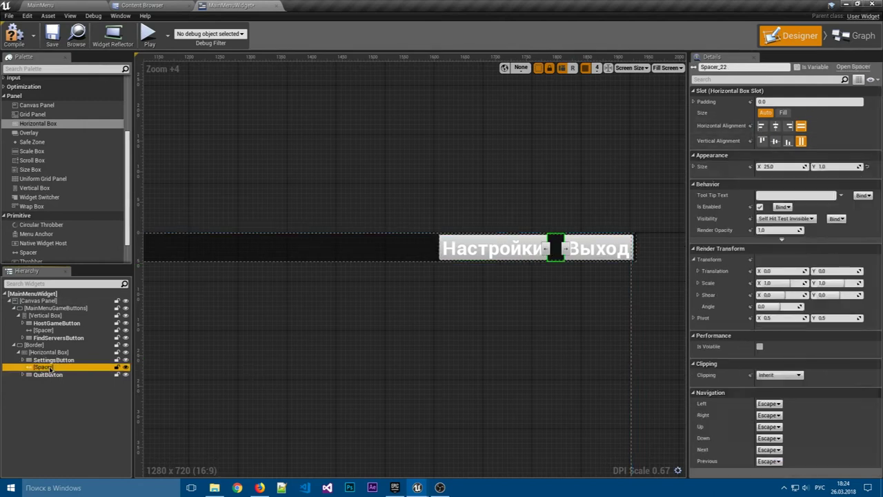
pyautogui.click(776, 126)
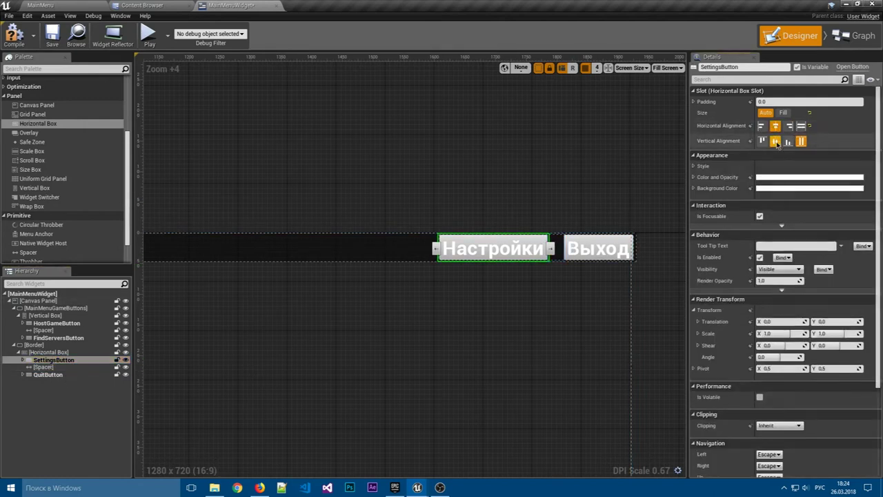
pyautogui.hotkey('ctrl', 'z')
pyautogui.hotkey('ctrl', 'z')
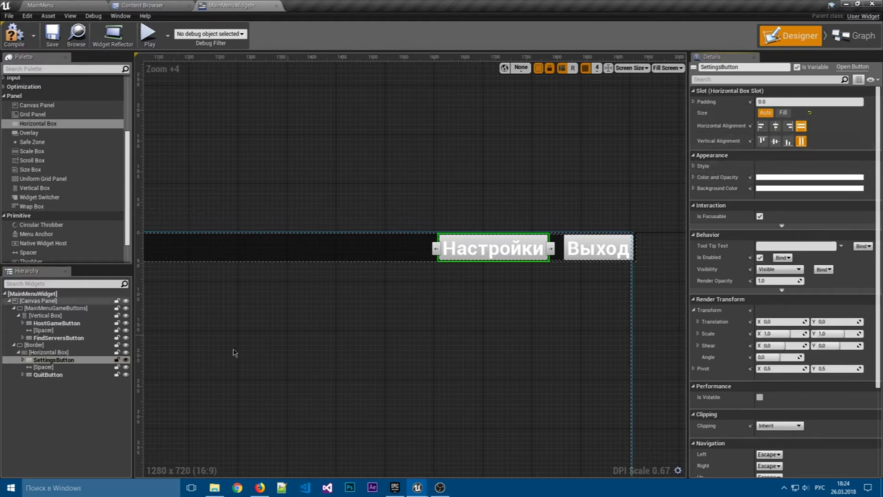
# - Pull the black top bar's right edge in so it ends after Выход
pyautogui.click(435, 339)
pyautogui.scroll(-1, 435, 339)
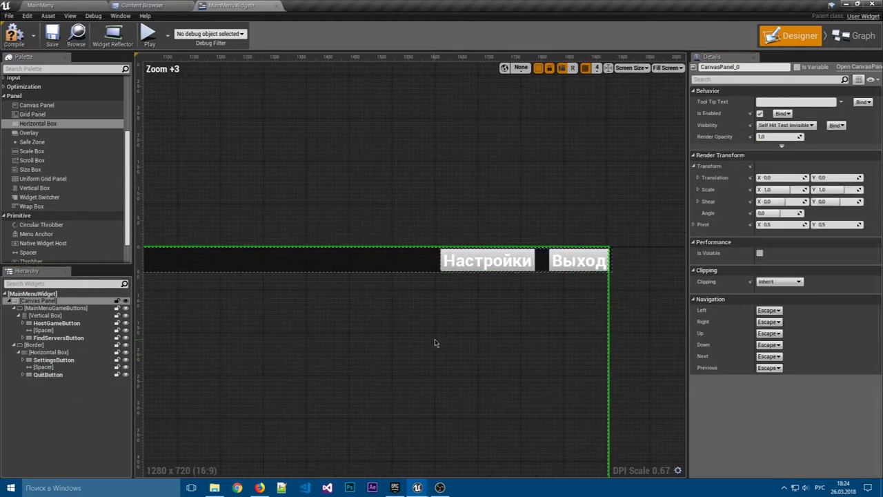
pyautogui.scroll(3, 519, 294)
pyautogui.scroll(1, 524, 291)
pyautogui.scroll(1, 532, 292)
pyautogui.scroll(3, 590, 252)
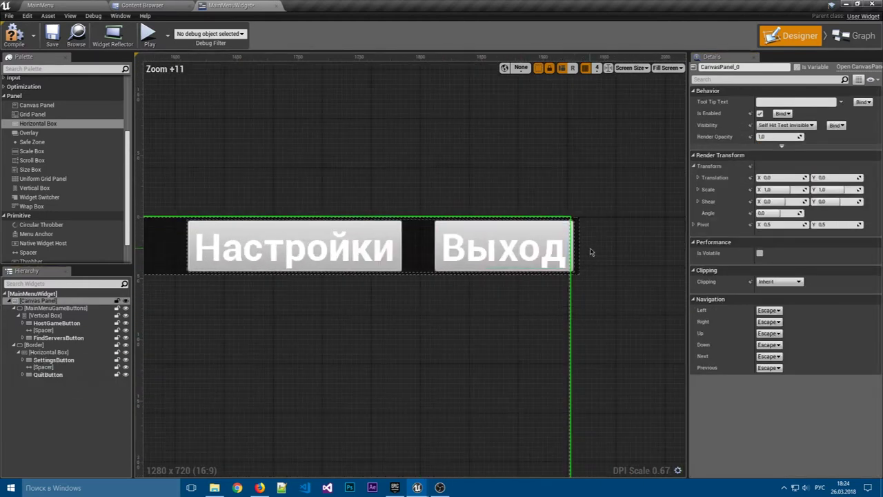
pyautogui.click(581, 257)
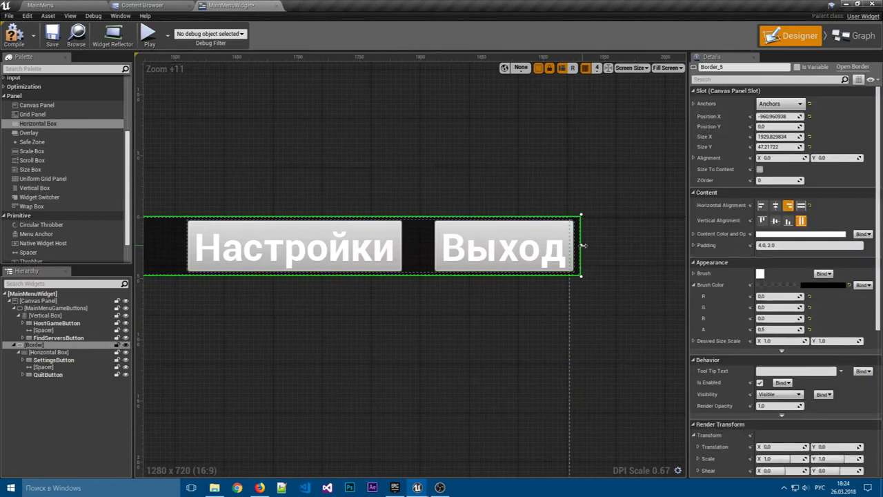
pyautogui.moveTo(584, 245); pyautogui.dragTo(570, 249)
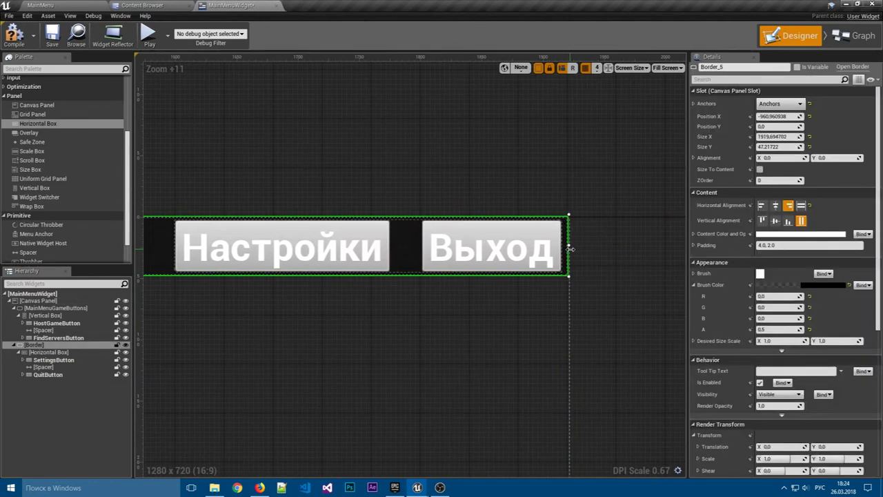
# - Reframe the canvas and adjust the bar's width to about 1919.69
pyautogui.click(479, 330)
pyautogui.scroll(-3, 479, 329)
pyautogui.scroll(3, 367, 327)
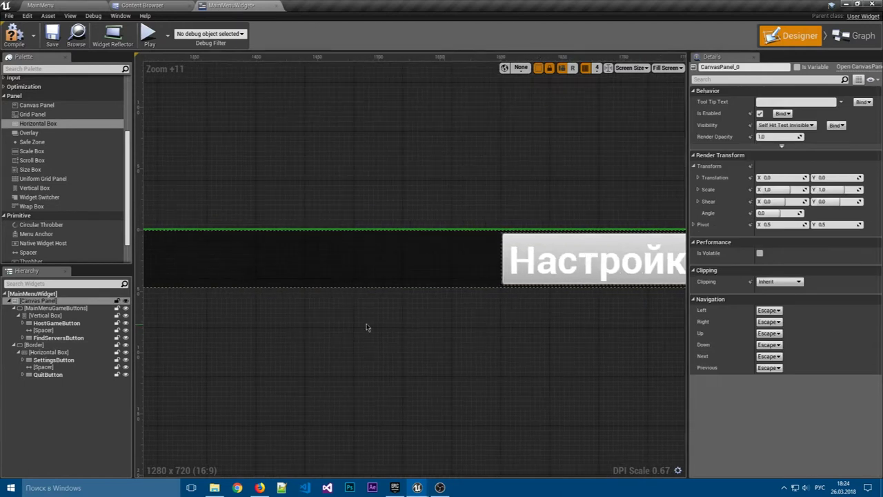
pyautogui.scroll(-4, 367, 327)
pyautogui.scroll(-1, 238, 316)
pyautogui.moveTo(239, 315); pyautogui.dragTo(473, 315, button='right')
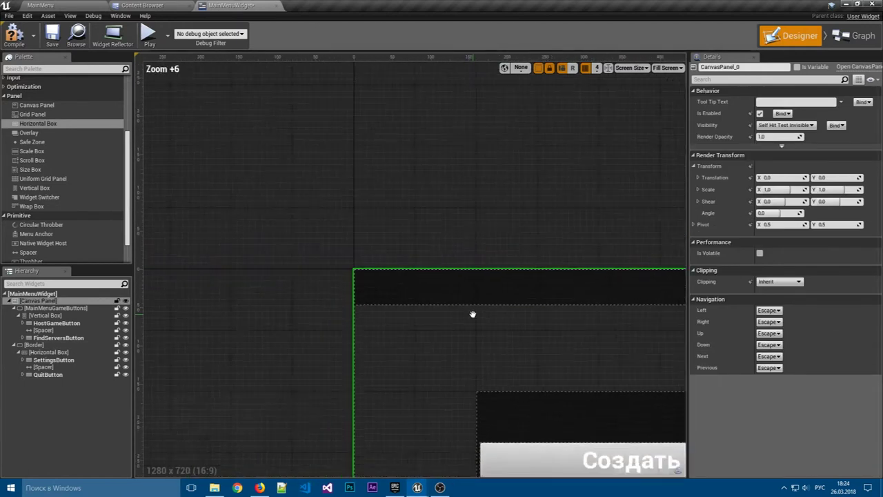
pyautogui.scroll(-6, 472, 315)
pyautogui.scroll(-4, 520, 319)
pyautogui.scroll(4, 516, 321)
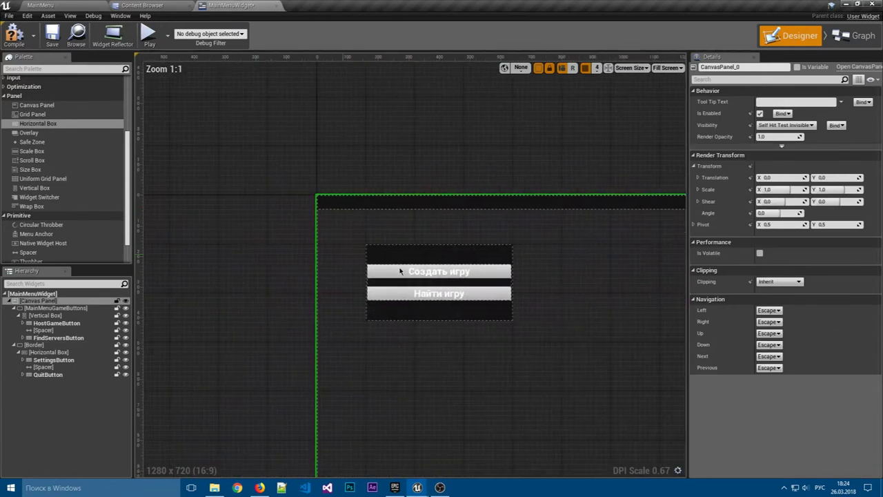
pyautogui.scroll(-3, 470, 269)
pyautogui.click(371, 158)
pyautogui.moveTo(375, 161); pyautogui.dragTo(349, 168, button='right')
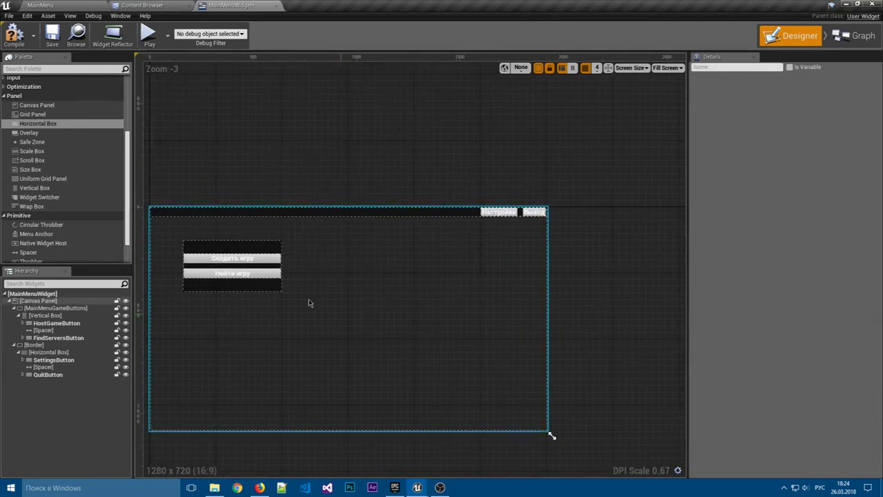
pyautogui.scroll(3, 364, 315)
pyautogui.moveTo(363, 315); pyautogui.dragTo(343, 312, button='right')
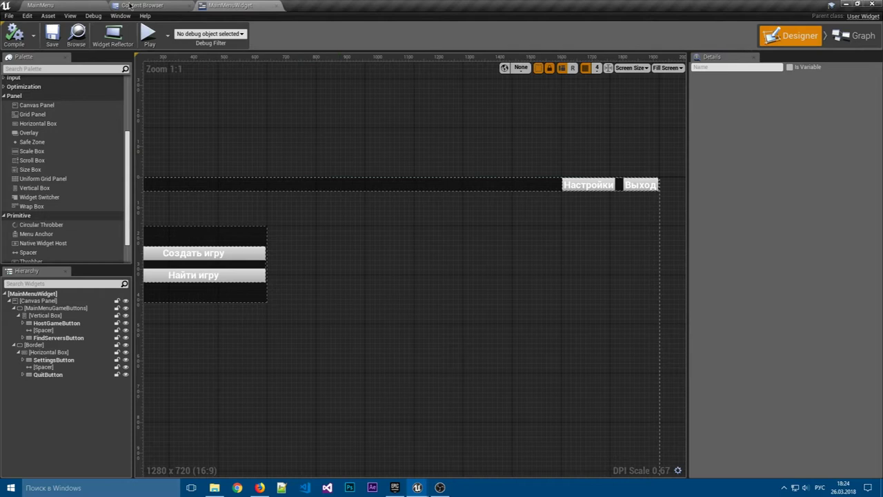
# - Open GlobalGameInstance from the Blueprints/Global folder in the Content Browser
pyautogui.click(54, 5)
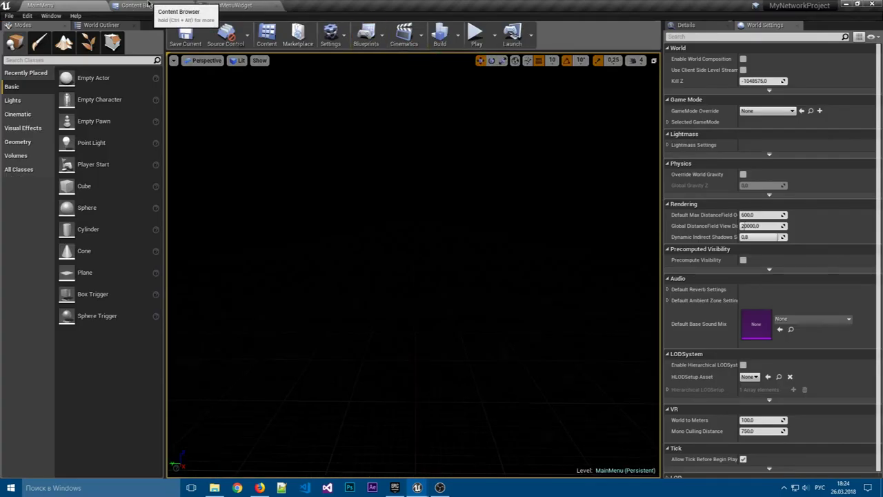
pyautogui.click(149, 5)
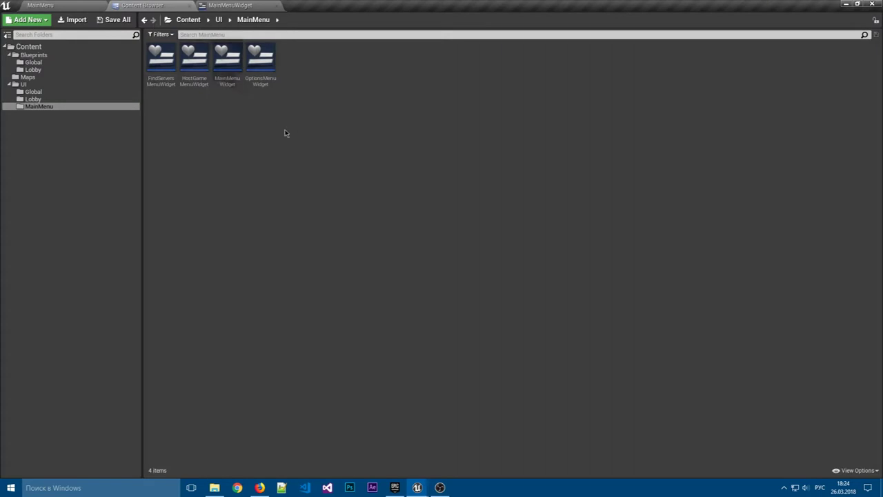
pyautogui.click(33, 62)
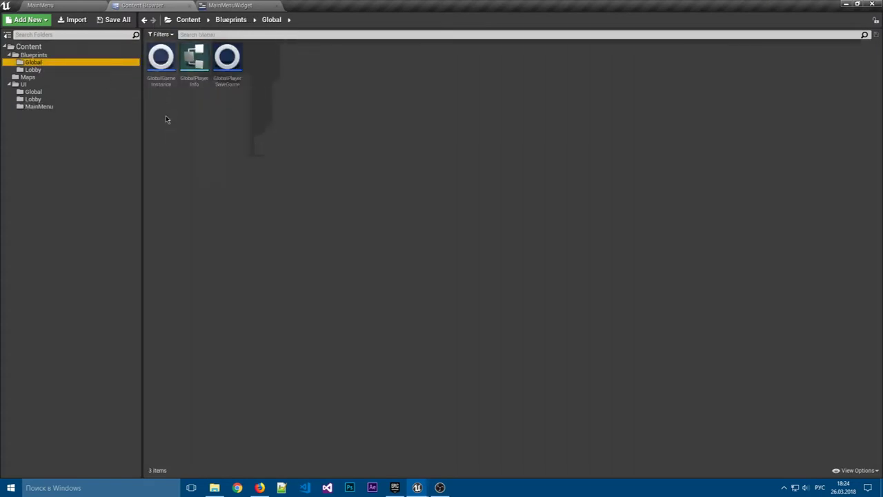
pyautogui.doubleClick(161, 59)
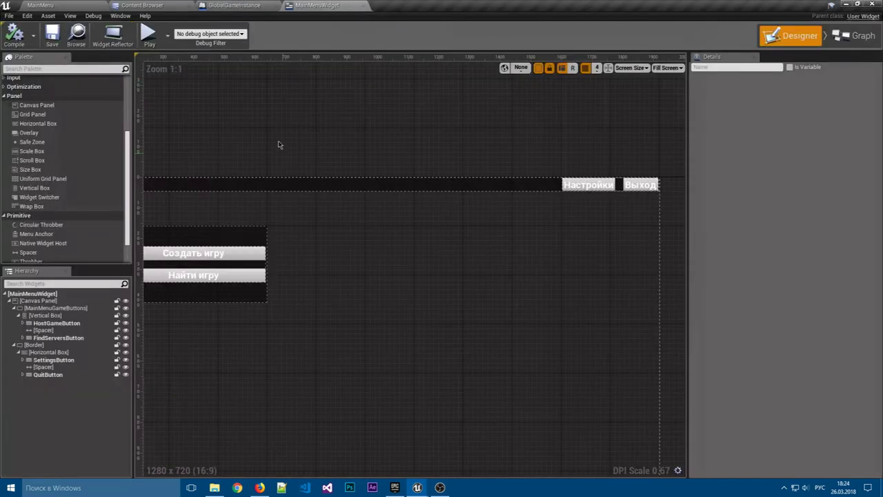
pyautogui.scroll(-2, 349, 117)
pyautogui.moveTo(349, 117); pyautogui.dragTo(456, 142, button='right')
pyautogui.scroll(1, 382, 148)
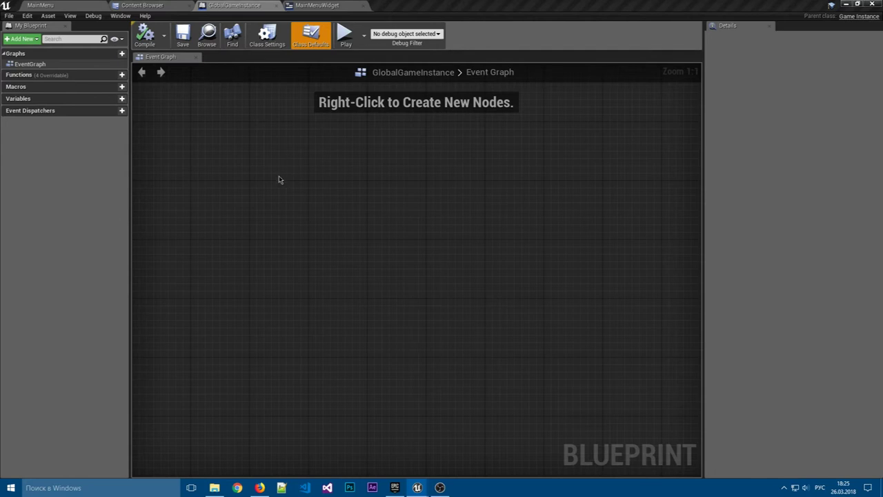
# - Add a custom event named Show: MainMenu to the Event Graph
pyautogui.scroll(-1, 441, 278)
pyautogui.scroll(-6, 401, 208)
pyautogui.scroll(4, 386, 205)
pyautogui.scroll(3, 355, 207)
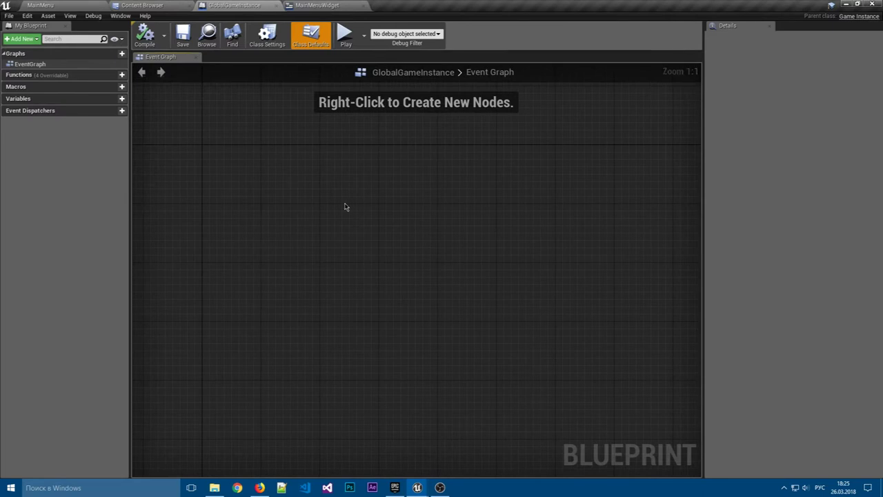
pyautogui.rightClick(346, 207)
pyautogui.write('cust')
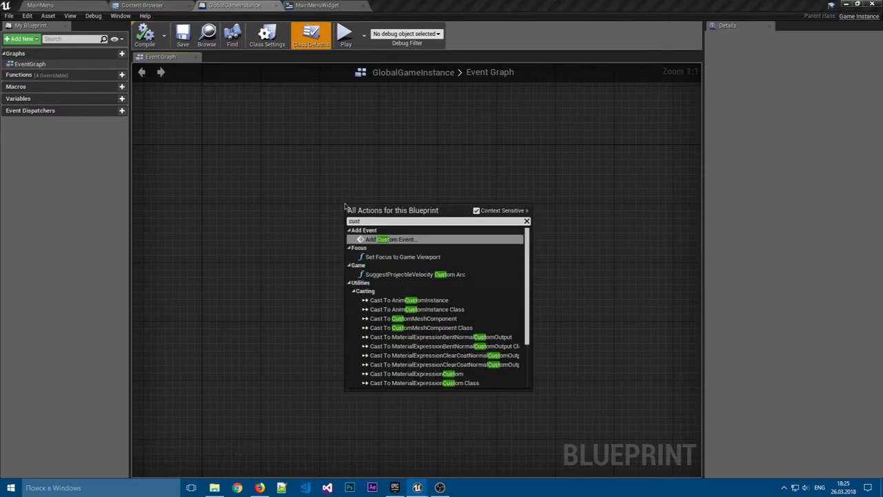
pyautogui.press('Return')
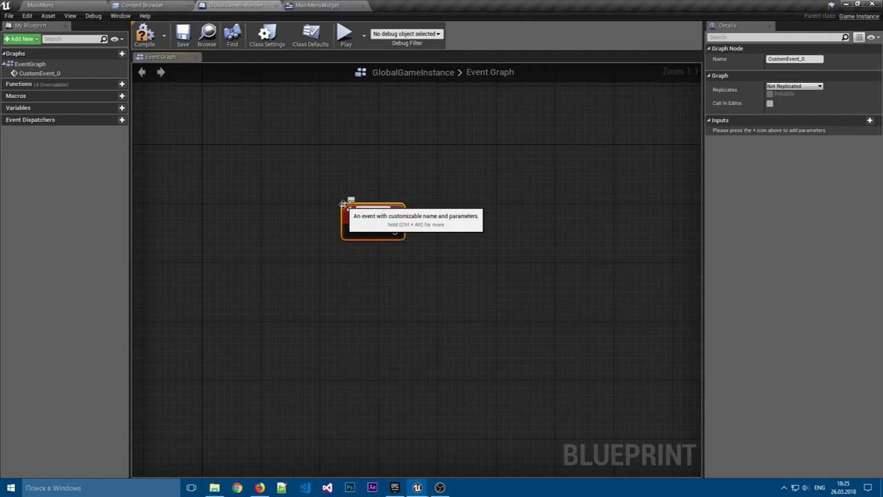
pyautogui.write('Show: ')
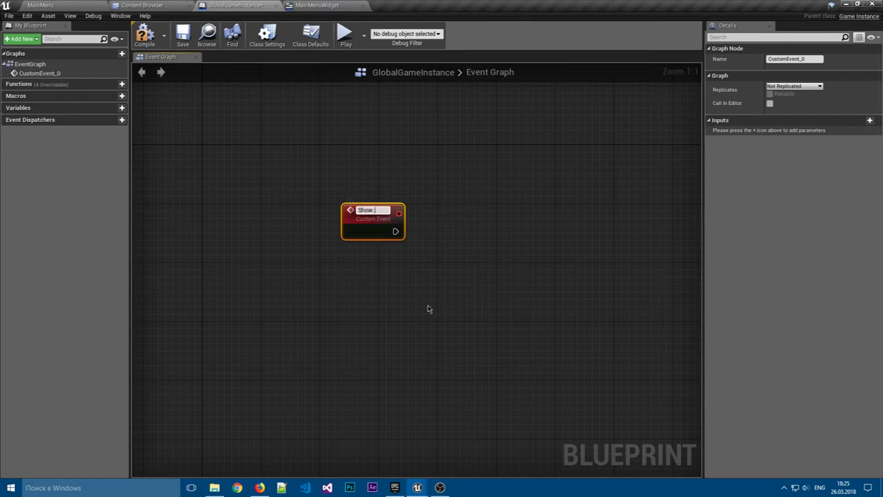
pyautogui.write('MainMenu')
pyautogui.press('Return')
# - Copy the event and rename the pasted copy Show: OptionsMenu
pyautogui.click(435, 301)
pyautogui.hotkey('ctrl', 'a')
pyautogui.hotkey('ctrl', 'c')
pyautogui.hotkey('ctrl', 'v')
pyautogui.doubleClick(384, 267)
pyautogui.write('Show')
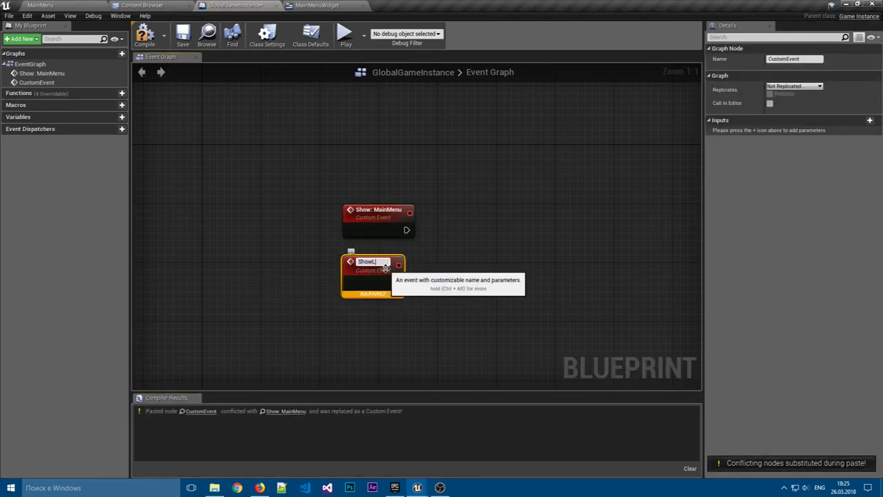
pyautogui.write(': O')
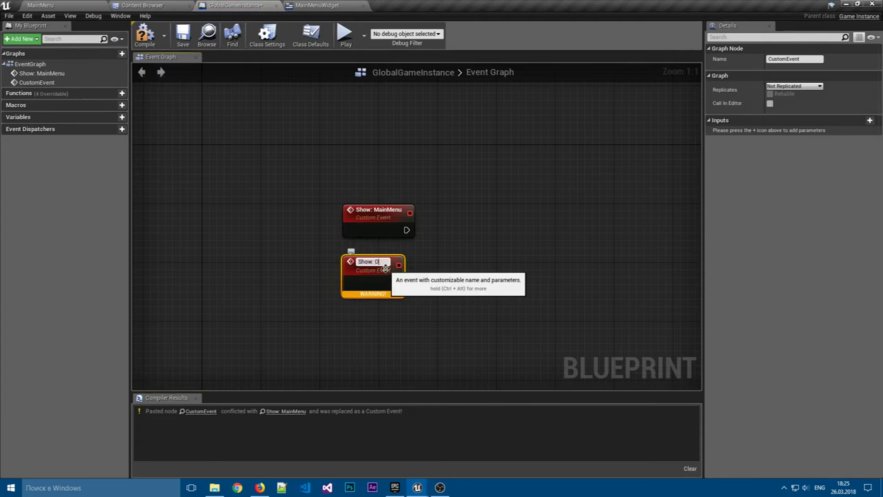
pyautogui.write('ptions')
pyautogui.press('Return')
pyautogui.doubleClick(381, 263)
pyautogui.press('End')
pyautogui.write('Menu')
pyautogui.press('Return')
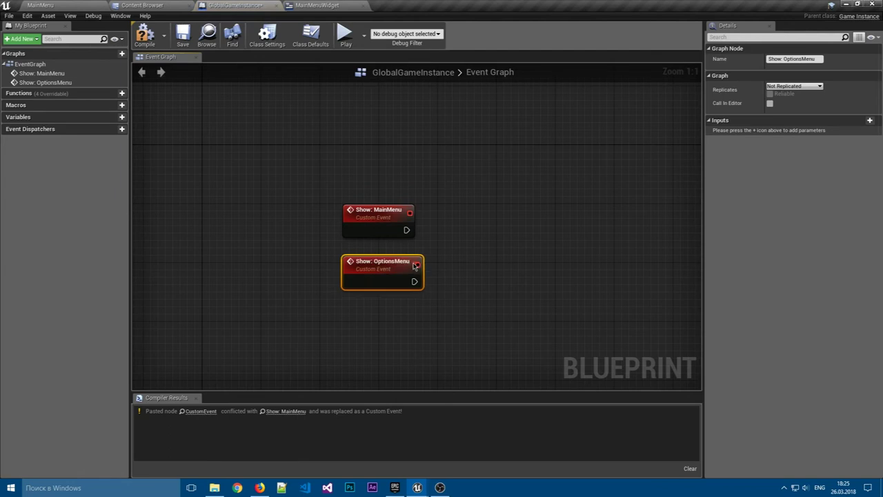
# - Paste another copy of the event and rename it Show: HostGameMenu
pyautogui.hotkey('ctrl', 'c')
pyautogui.hotkey('ctrl', 'v')
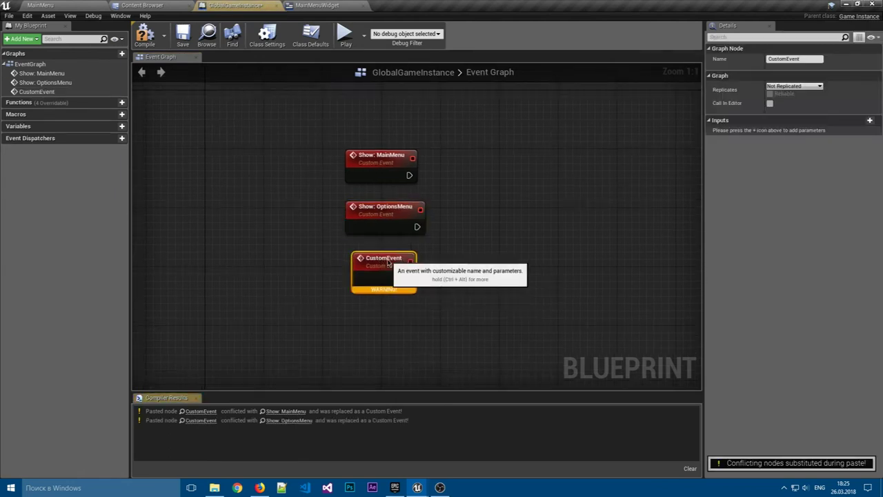
pyautogui.doubleClick(393, 260)
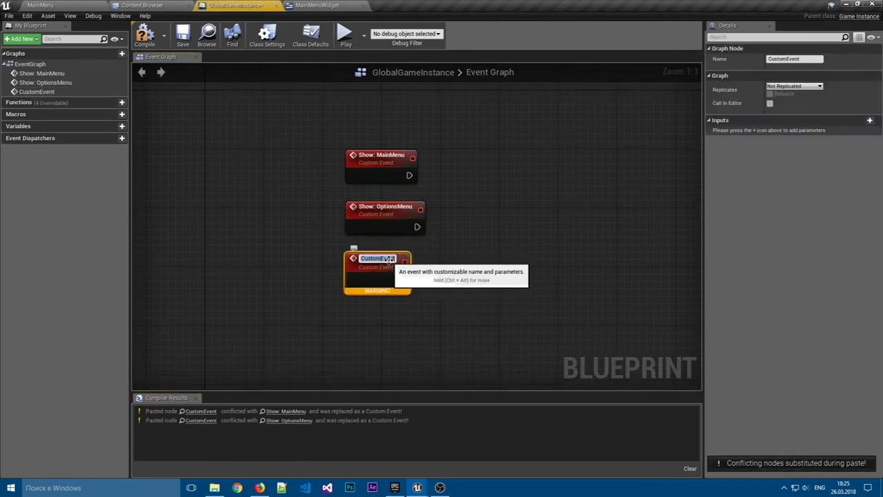
pyautogui.write('Show: HostGameMen')
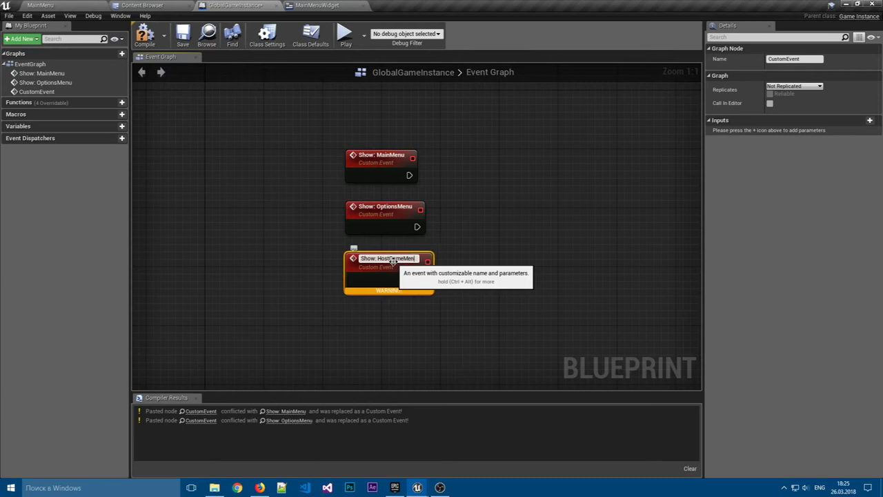
pyautogui.write('u')
pyautogui.press('Return')
# - Paste a fourth event below Show: HostGameMenu and rename it Show: FindServersMenu
pyautogui.moveTo(440, 321); pyautogui.dragTo(430, 261, button='right')
pyautogui.hotkey('ctrl', 'v')
pyautogui.moveTo(434, 265); pyautogui.dragTo(381, 237)
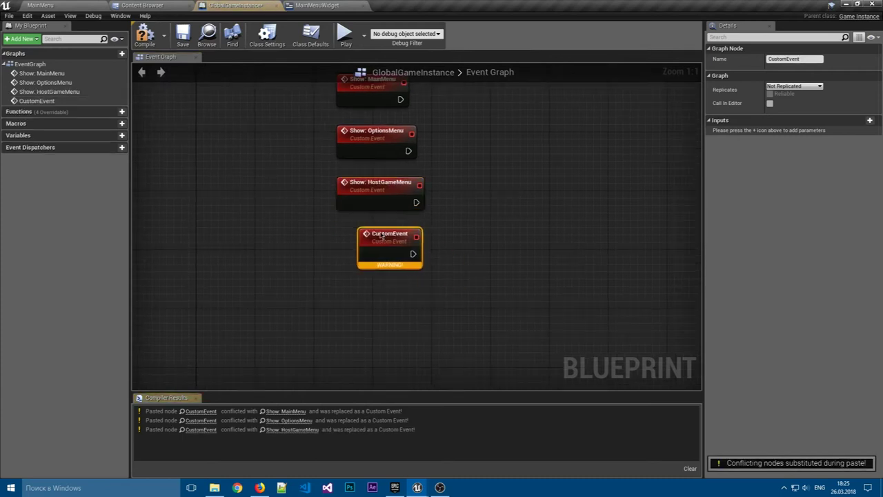
pyautogui.doubleClick(382, 237)
pyautogui.write('Show:')
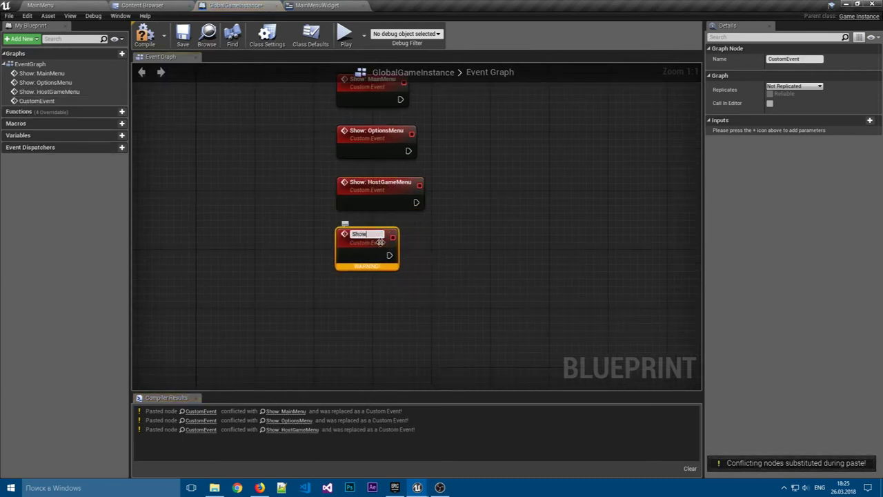
pyautogui.write(' FindServersMenu')
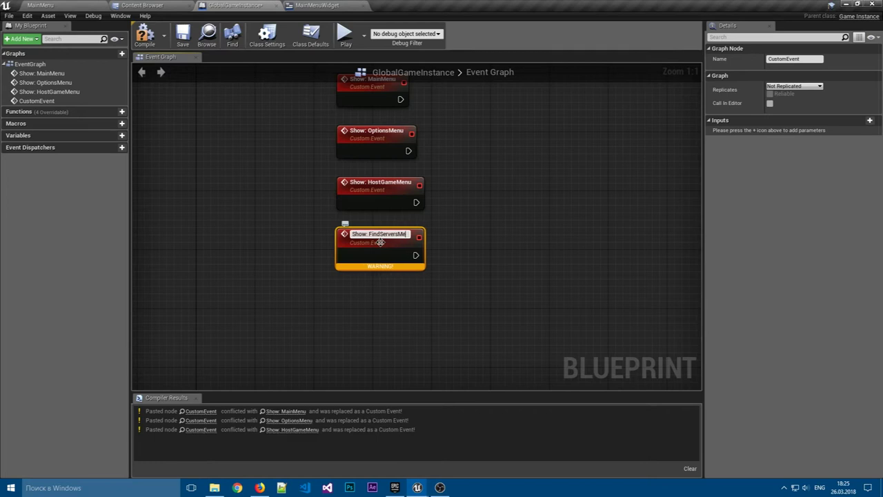
pyautogui.press('Return')
pyautogui.click(483, 144)
pyautogui.moveTo(483, 145); pyautogui.dragTo(478, 225, button='right')
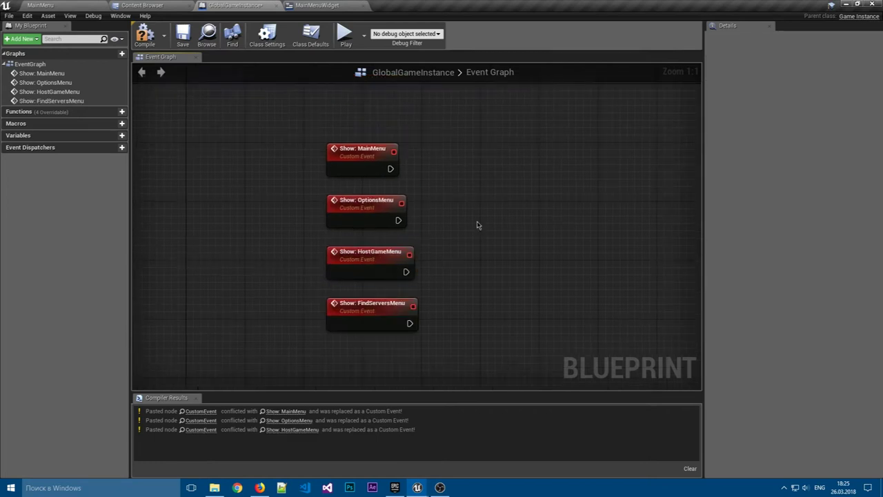
# - Compile the blueprint and space out the four events in the graph
pyautogui.click(144, 34)
pyautogui.scroll(-3, 521, 281)
pyautogui.moveTo(492, 288)
pyautogui.mouseDown()
pyautogui.moveTo(366, 142)
pyautogui.moveTo(399, 215)
pyautogui.mouseUp()
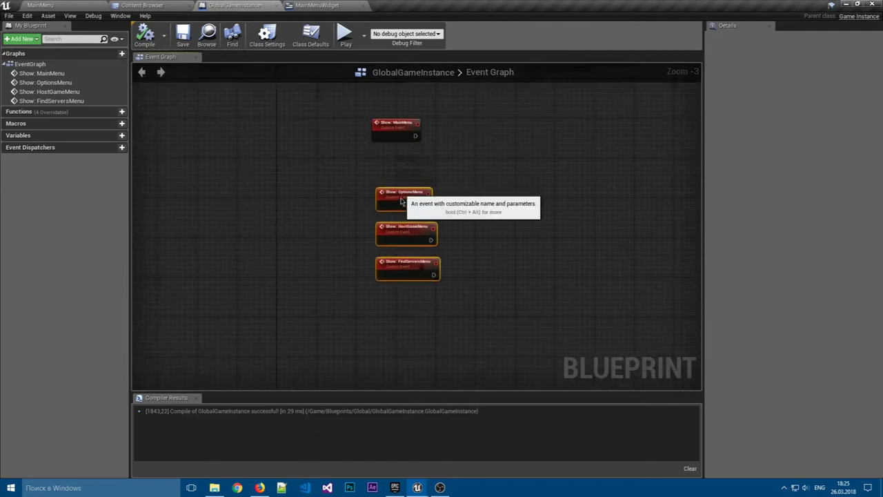
pyautogui.scroll(3, 399, 216)
pyautogui.moveTo(420, 167)
pyautogui.mouseDown(button='right')
pyautogui.moveTo(387, 307)
pyautogui.moveTo(366, 285)
pyautogui.mouseUp(button='right')
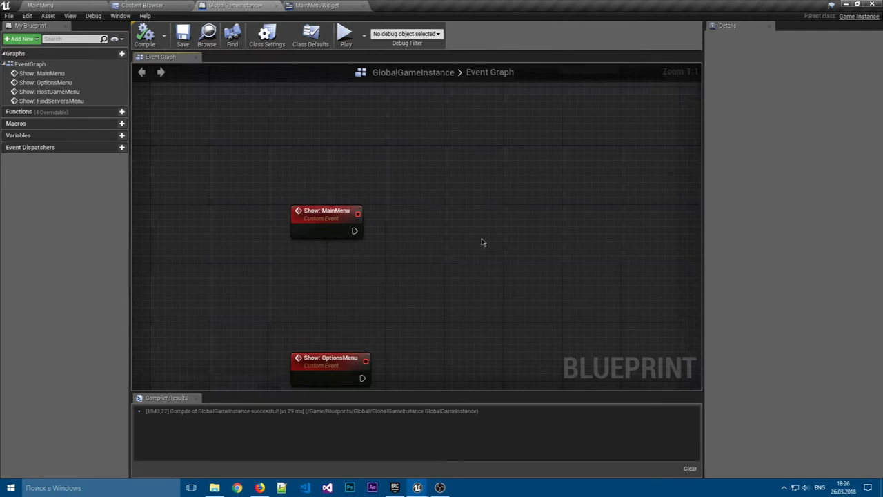
pyautogui.moveTo(481, 238); pyautogui.dragTo(549, 204, button='right')
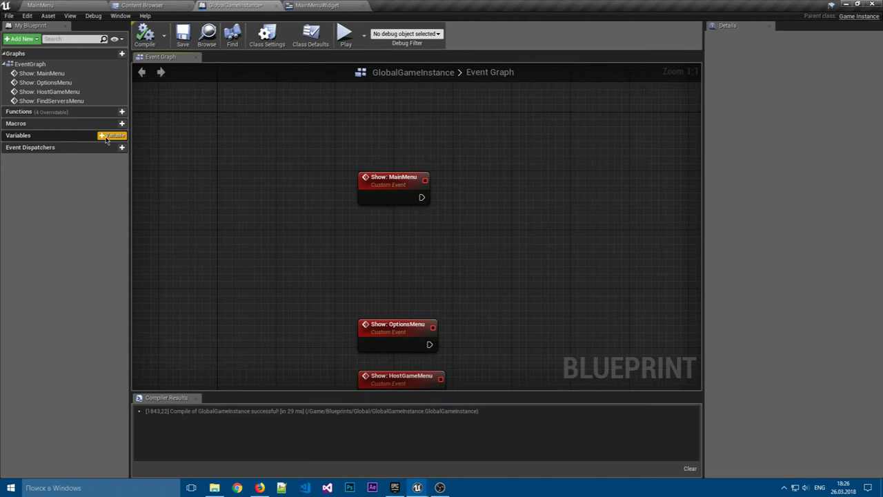
# - Add a MainMenuWidget variable of type Main Menu Widget in the Widgets category
pyautogui.click(106, 137)
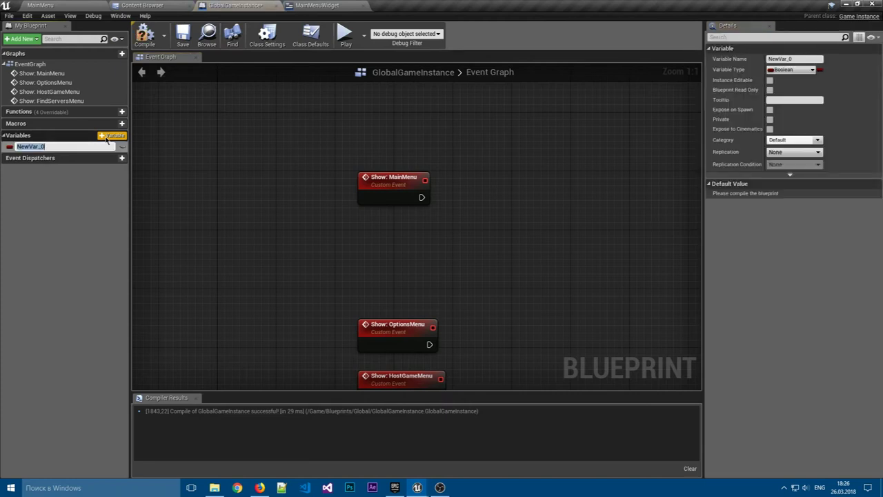
pyautogui.write('M')
pyautogui.press('Return')
pyautogui.click(790, 70)
pyautogui.write('main')
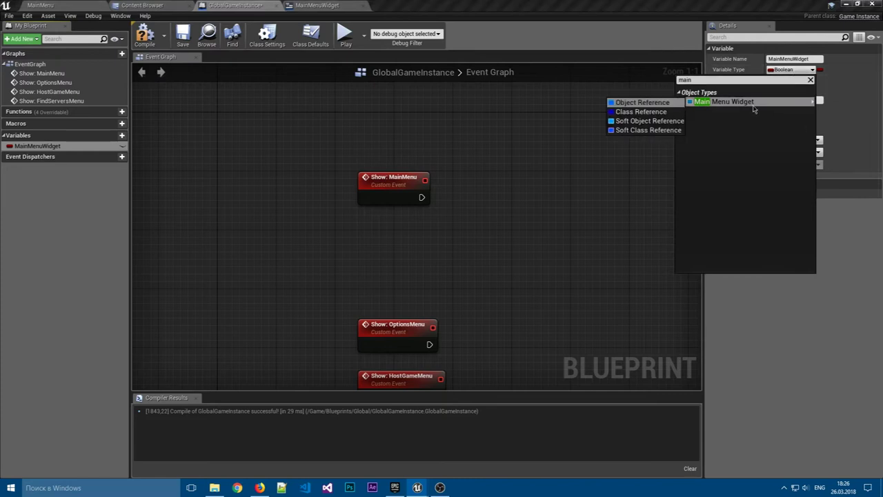
pyautogui.click(753, 103)
pyautogui.click(802, 131)
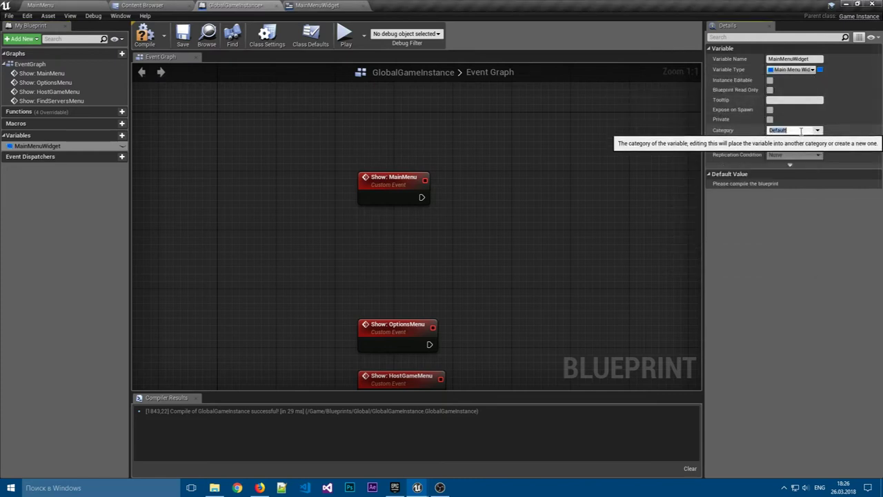
pyautogui.write('Wid')
pyautogui.write('gets')
pyautogui.press('Return')
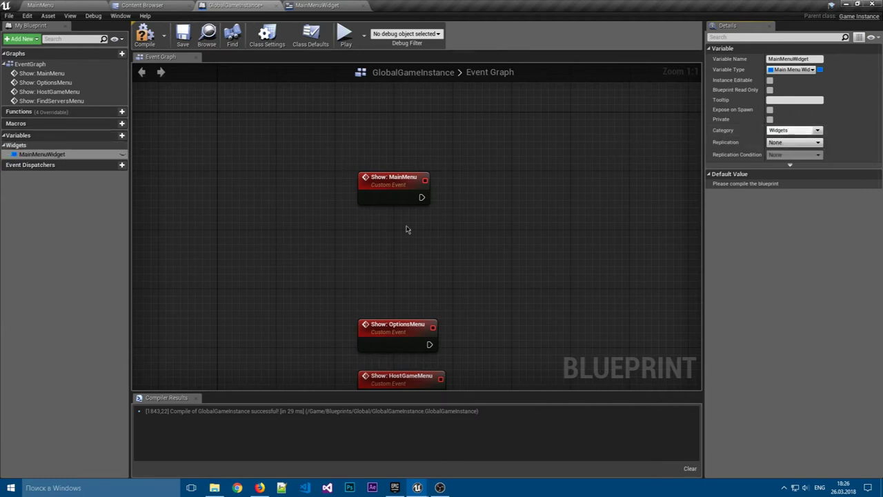
# - Duplicate the MainMenuWidget variable twice with Ctrl+W
pyautogui.doubleClick(57, 156)
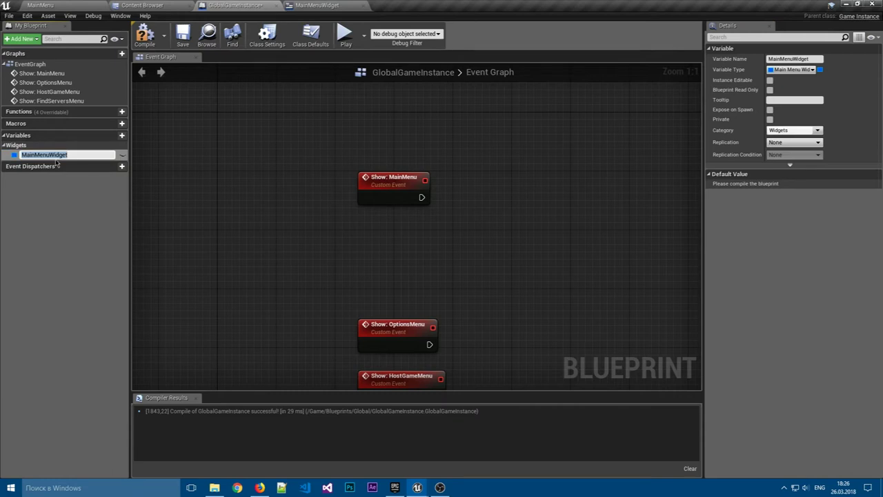
pyautogui.hotkey('ctrl', 'w')
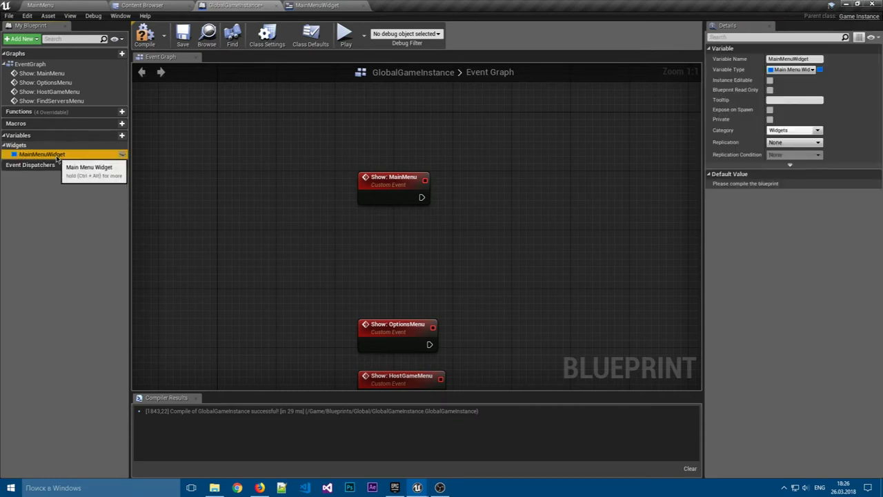
pyautogui.hotkey('ctrl', 'w')
pyautogui.hotkey('ctrl', 'w')
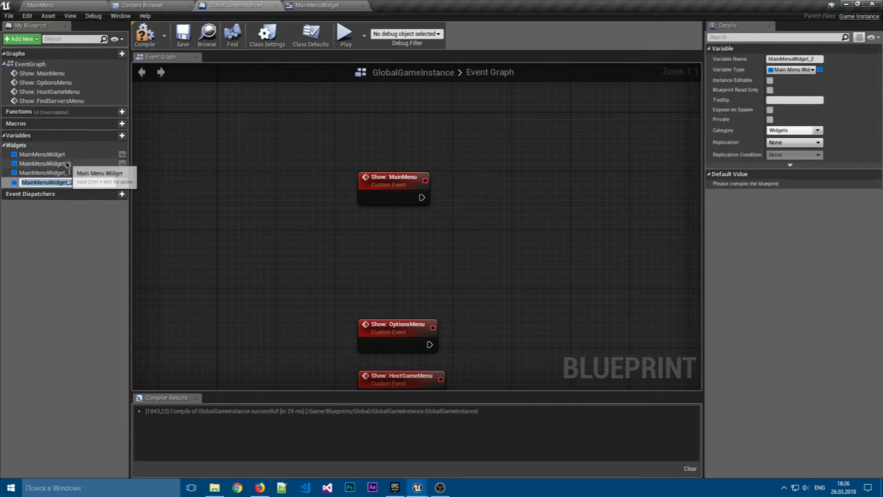
# - Rename the three duplicated variables to OptionsMenuWidget, HostGameMenuWidget and FindServersMenuWidget
pyautogui.click(62, 163)
pyautogui.doubleClick(67, 165)
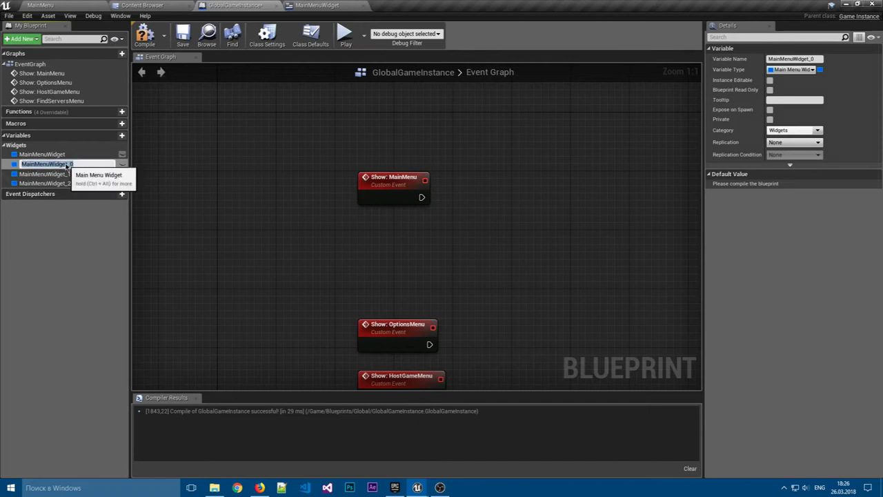
pyautogui.write('Options')
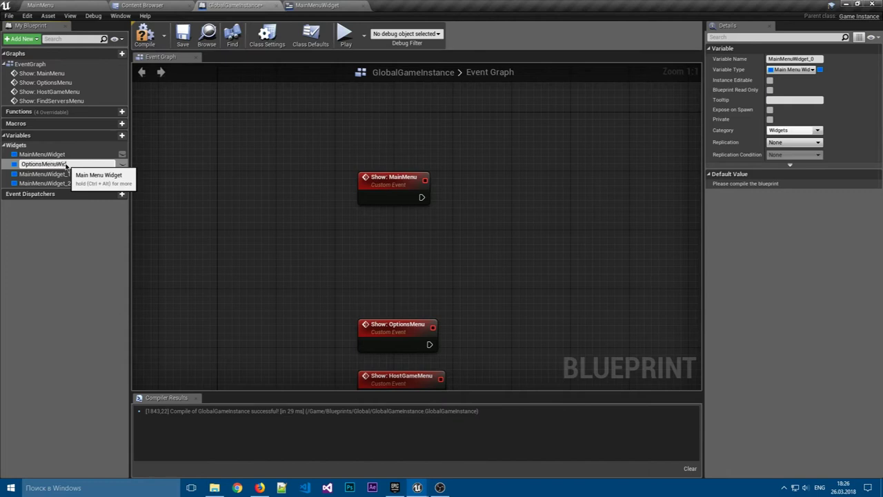
pyautogui.press('Return')
pyautogui.doubleClick(62, 173)
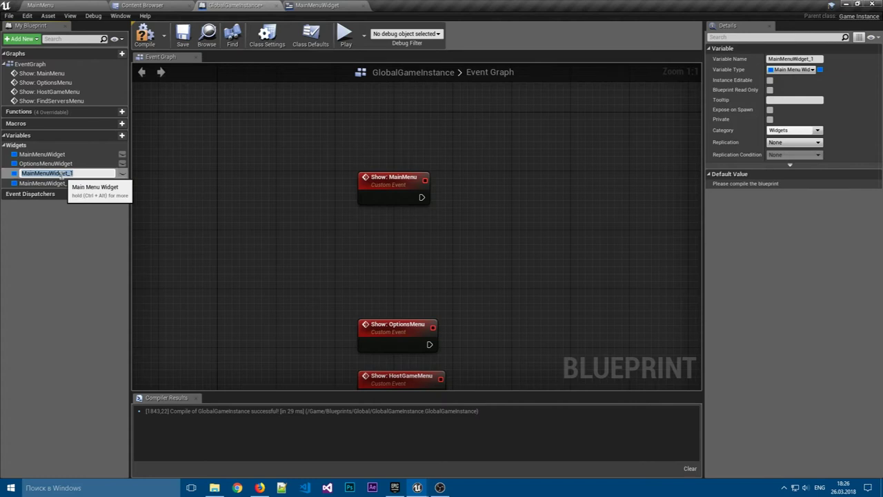
pyautogui.write('Hos')
pyautogui.write('s')
pyautogui.press('Return')
pyautogui.doubleClick(63, 182)
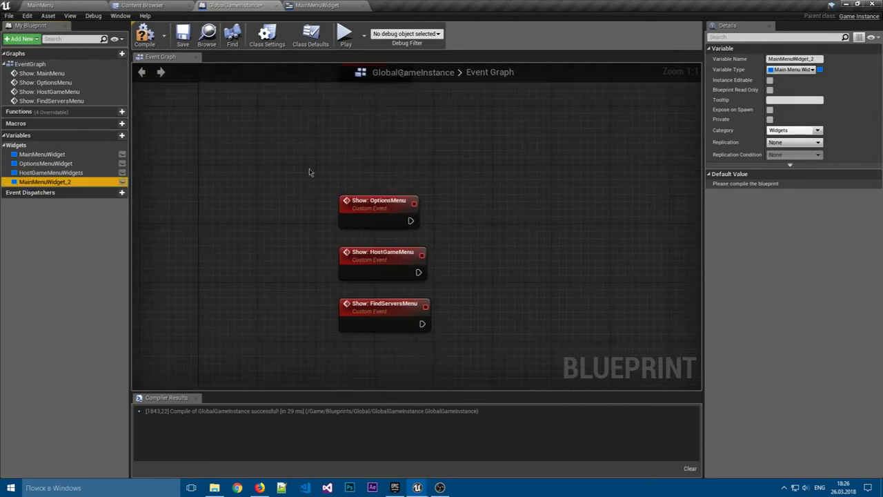
pyautogui.write('FindServers')
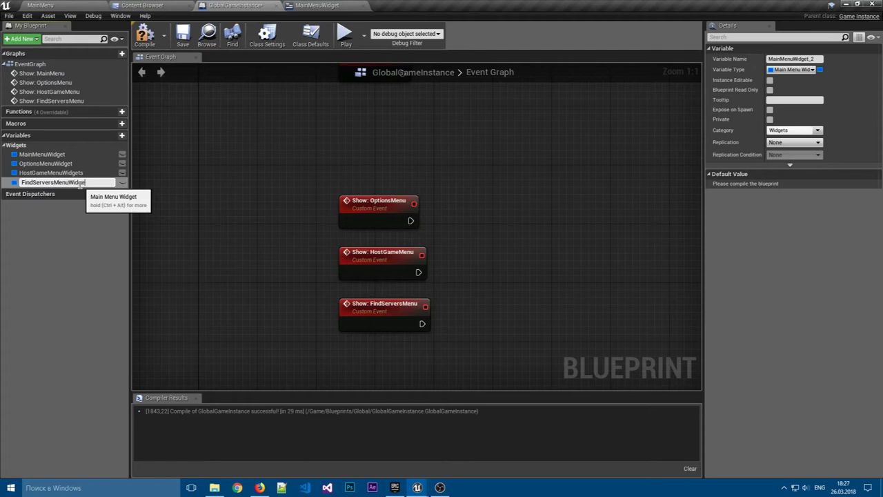
pyautogui.write('ts')
pyautogui.press('Return')
# - Fix the typos by removing the extra trailing 's' from FindServersMenuWidget and HostGameMenuWidget
pyautogui.doubleClick(92, 183)
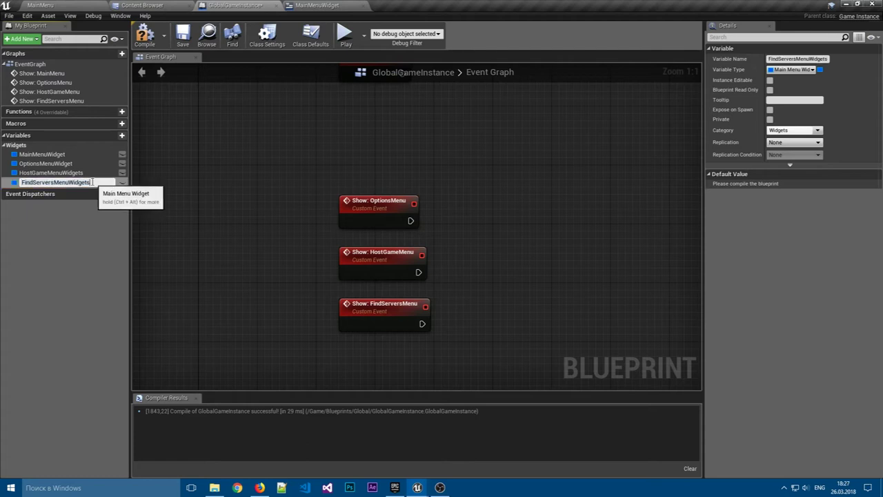
pyautogui.press('BackSpace')
pyautogui.press('Return')
pyautogui.press('Up')
pyautogui.press('F2')
pyautogui.press('BackSpace')
pyautogui.press('Return')
pyautogui.press('Up')
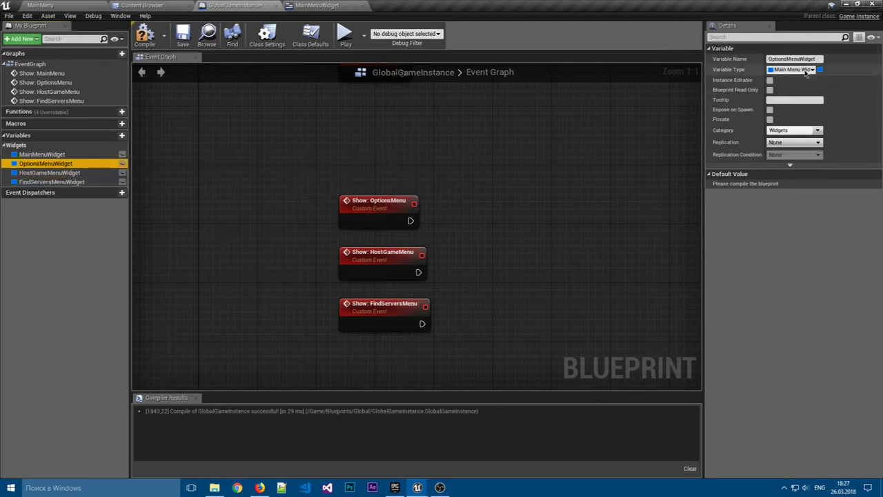
# - Set OptionsMenuWidget to the Options Menu Widget type and HostGameMenuWidget to Host Game Menu Widget
pyautogui.click(806, 71)
pyautogui.write('opt')
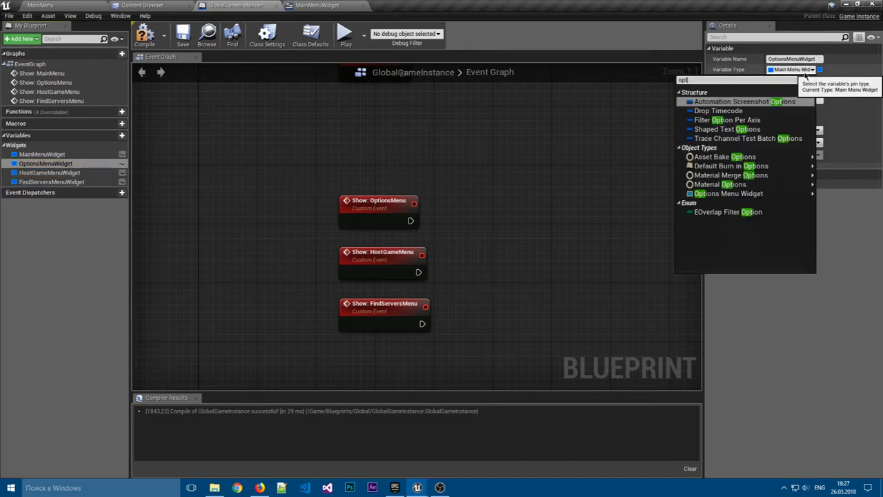
pyautogui.moveTo(731, 193)
pyautogui.click(641, 193)
pyautogui.click(51, 174)
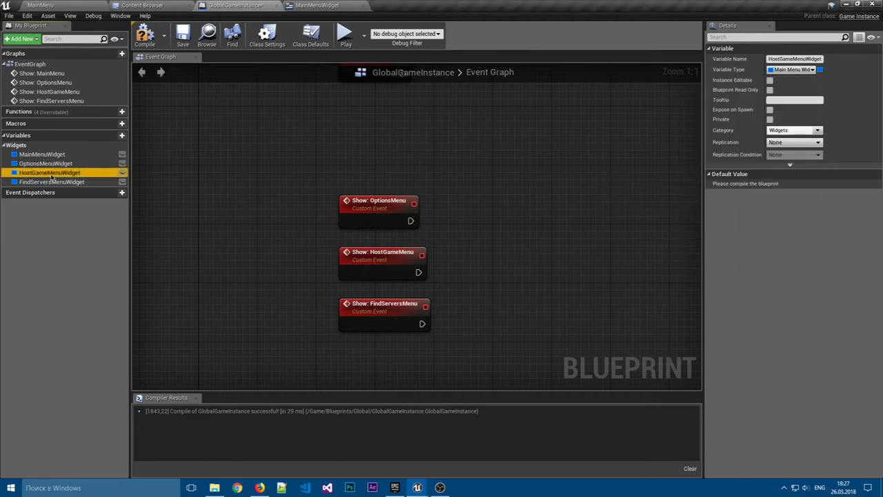
pyautogui.click(801, 71)
pyautogui.write('host')
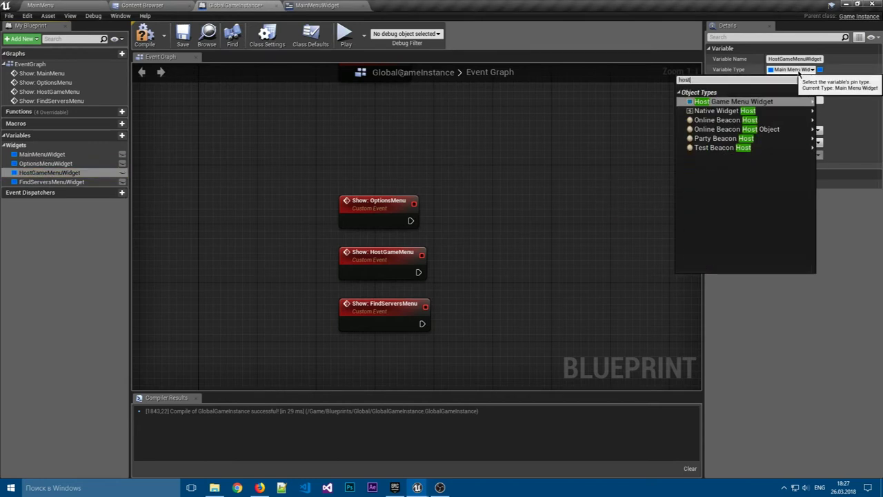
pyautogui.click(734, 102)
# - Set FindServersMenuWidget to the Find Servers Menu Widget type and save the GlobalGameInstance blueprint
pyautogui.click(51, 182)
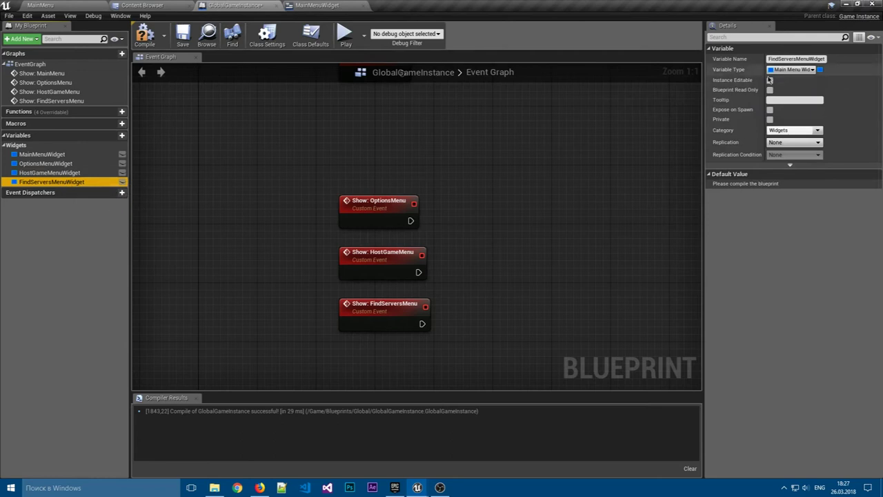
pyautogui.click(790, 70)
pyautogui.write('find')
pyautogui.moveTo(730, 125)
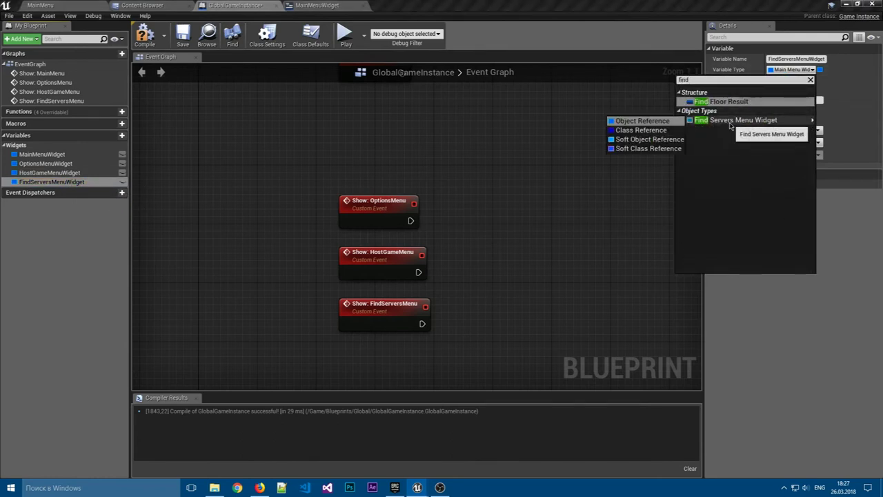
pyautogui.click(642, 121)
pyautogui.click(145, 35)
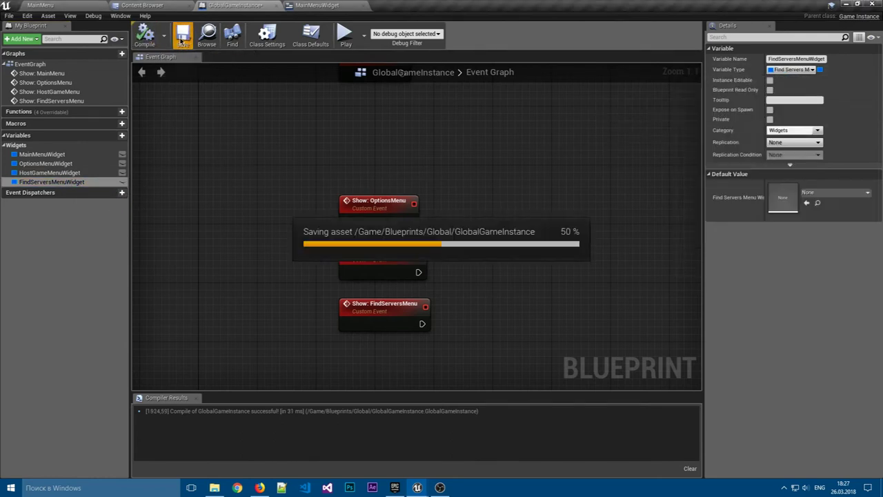
pyautogui.moveTo(446, 154)
pyautogui.mouseDown(button='right')
pyautogui.moveTo(387, 279)
pyautogui.moveTo(398, 231)
pyautogui.moveTo(417, 204)
pyautogui.mouseUp(button='right')
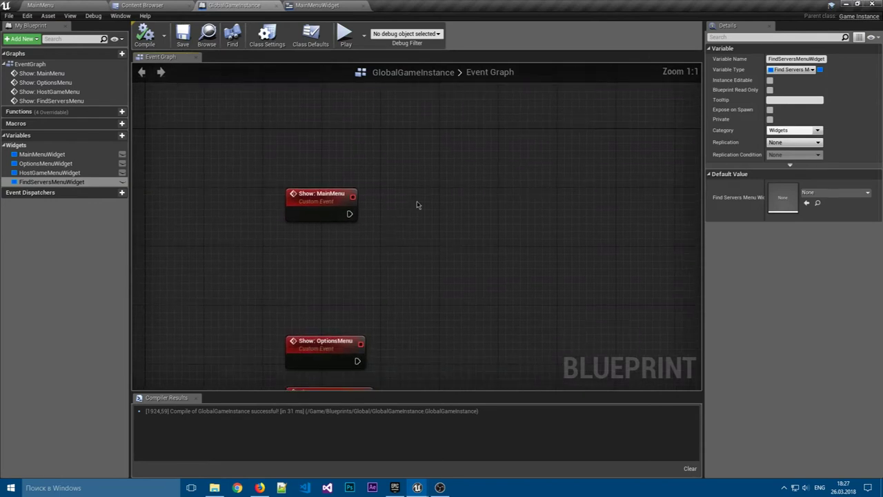
# - Add a MainMenuWidget getter feeding an IsValid node that runs from Show: MainMenu
pyautogui.rightClick(416, 204)
pyautogui.write('i')
pyautogui.press('Escape')
pyautogui.moveTo(42, 154); pyautogui.dragTo(301, 232)
pyautogui.moveTo(345, 239); pyautogui.dragTo(309, 237, button='right')
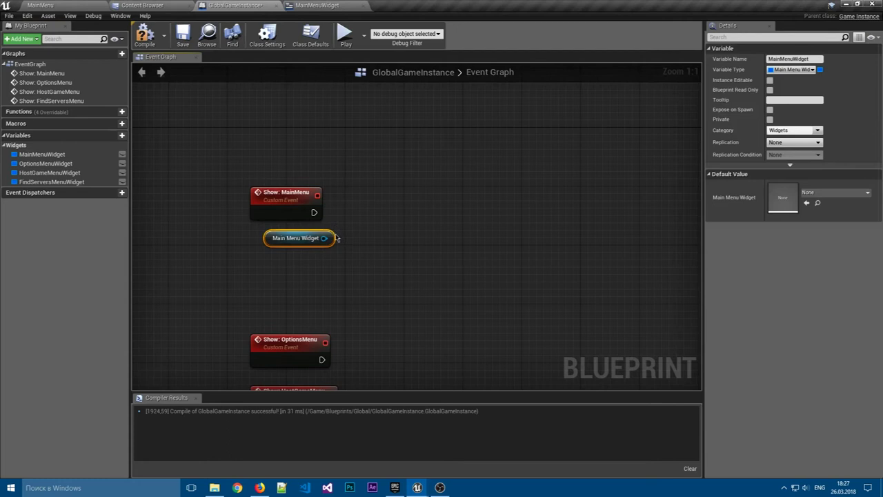
pyautogui.moveTo(309, 237); pyautogui.dragTo(349, 206)
pyautogui.write('isva')
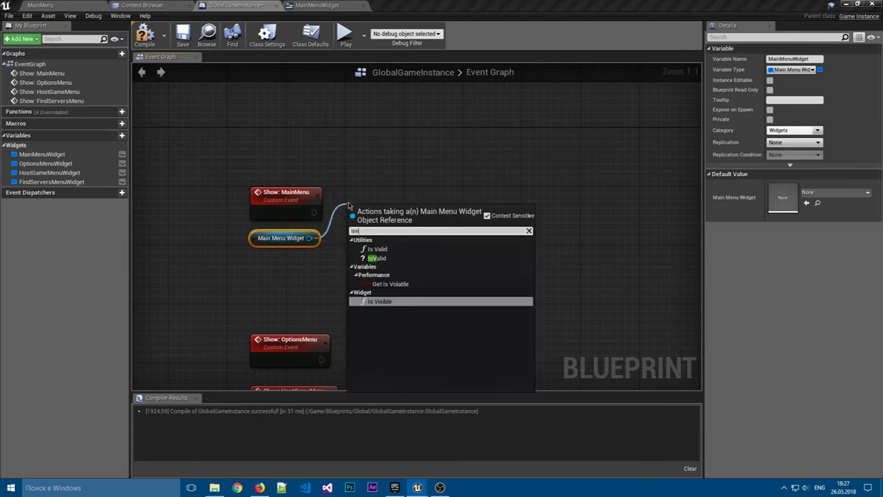
pyautogui.press('Return')
pyautogui.moveTo(314, 212); pyautogui.dragTo(351, 212)
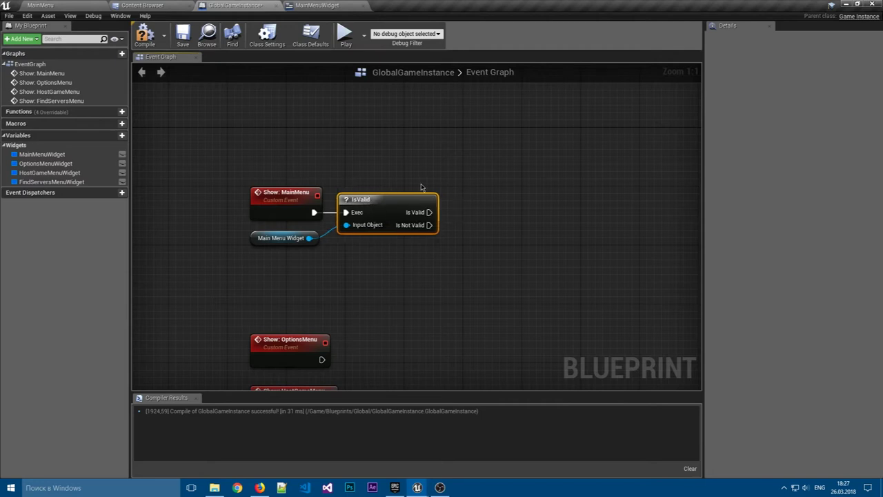
pyautogui.click(494, 190)
pyautogui.moveTo(493, 190); pyautogui.dragTo(387, 182, button='right')
pyautogui.moveTo(273, 191); pyautogui.dragTo(266, 191)
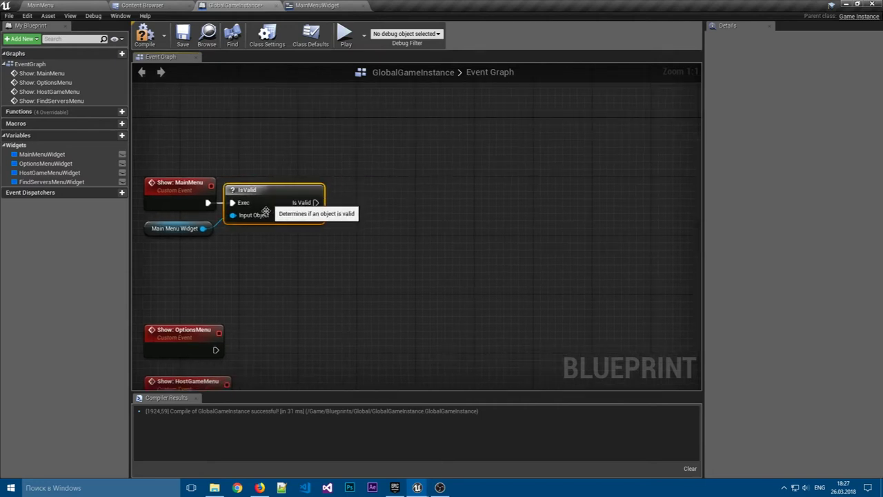
# - Add an Add to Viewport node targeting MainMenuWidget, run from IsValid's Is Valid output
pyautogui.click(42, 154)
pyautogui.moveTo(355, 202); pyautogui.dragTo(440, 218, button='right')
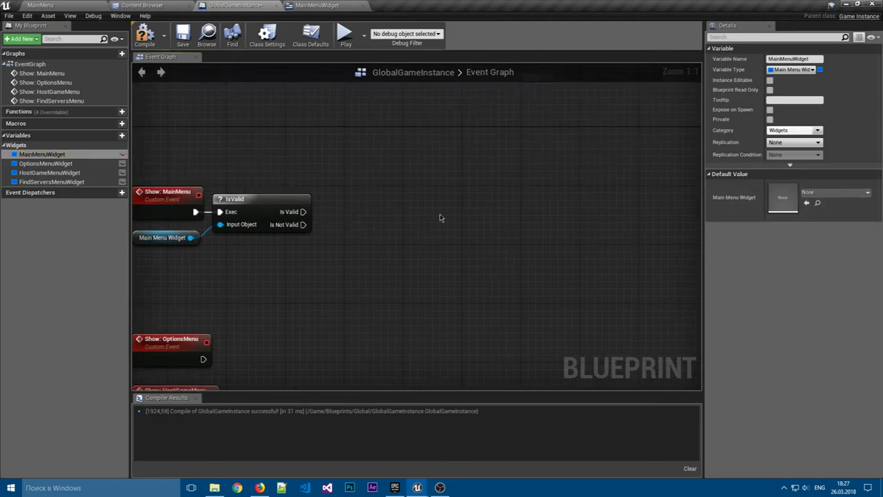
pyautogui.rightClick(453, 218)
pyautogui.write('add')
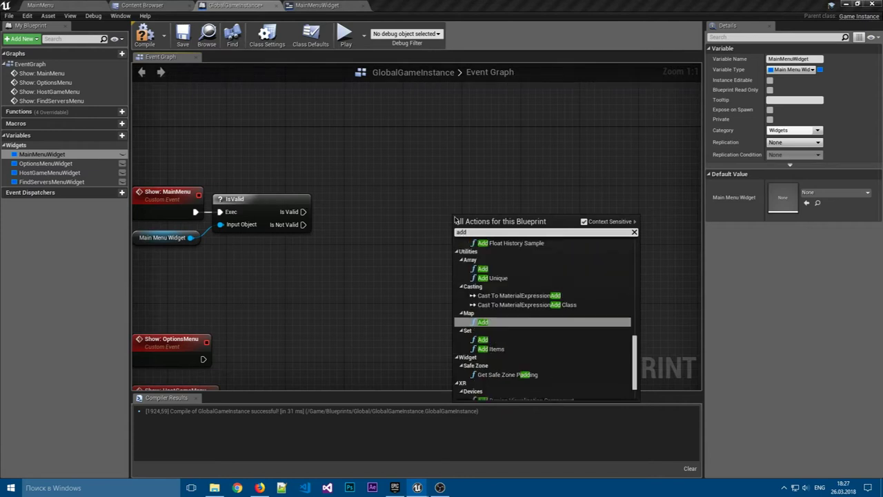
pyautogui.write(' vi')
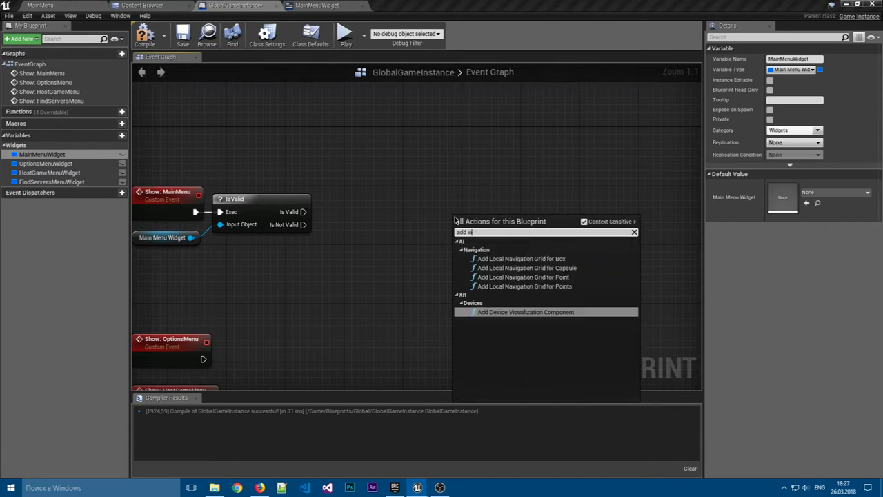
pyautogui.press('BackSpace')
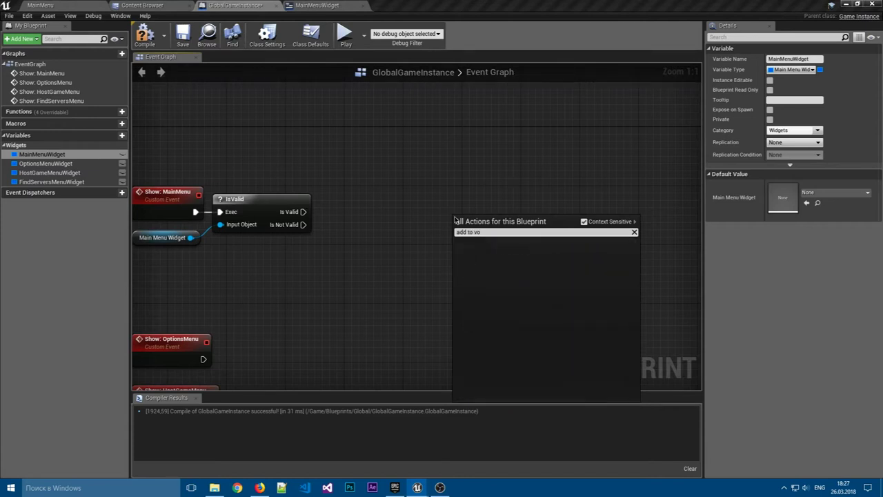
pyautogui.click(321, 244)
pyautogui.moveTo(41, 154); pyautogui.dragTo(388, 198)
pyautogui.click(302, 191)
pyautogui.write('add tov')
pyautogui.press('Return')
pyautogui.moveTo(303, 212); pyautogui.dragTo(396, 211)
pyautogui.click(366, 176)
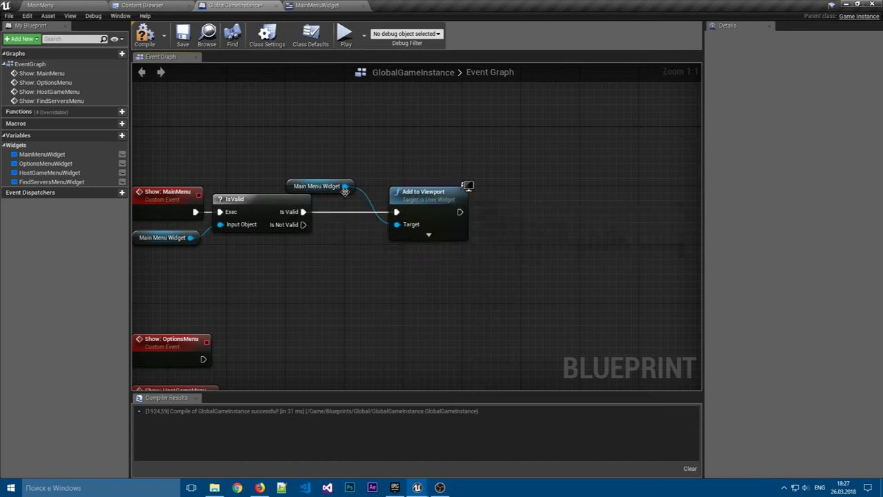
pyautogui.moveTo(301, 179); pyautogui.dragTo(298, 178)
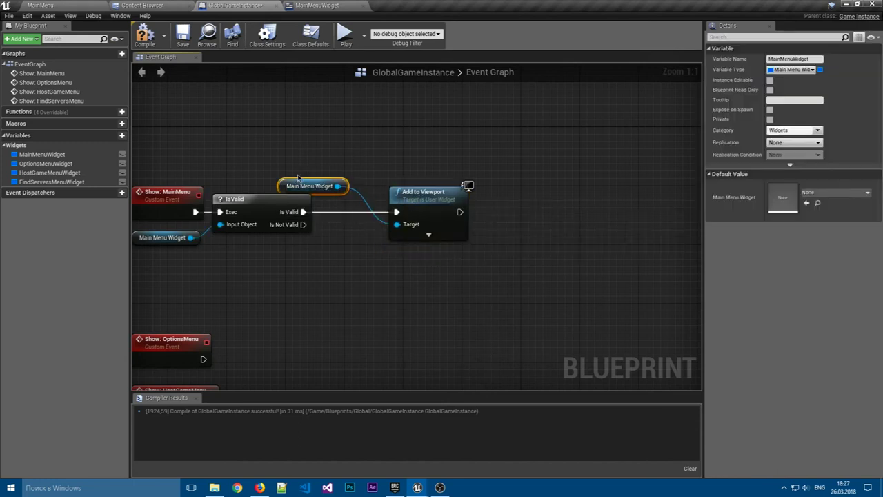
pyautogui.click(302, 175)
pyautogui.click(340, 247)
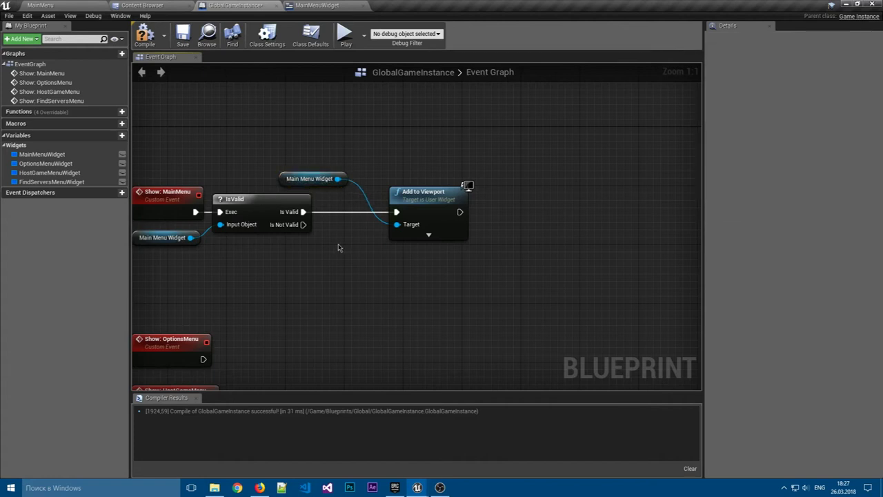
# - Add a Create Widget node of class MainMenuWidget, run from IsValid's Is Not Valid output
pyautogui.moveTo(432, 201); pyautogui.dragTo(549, 202)
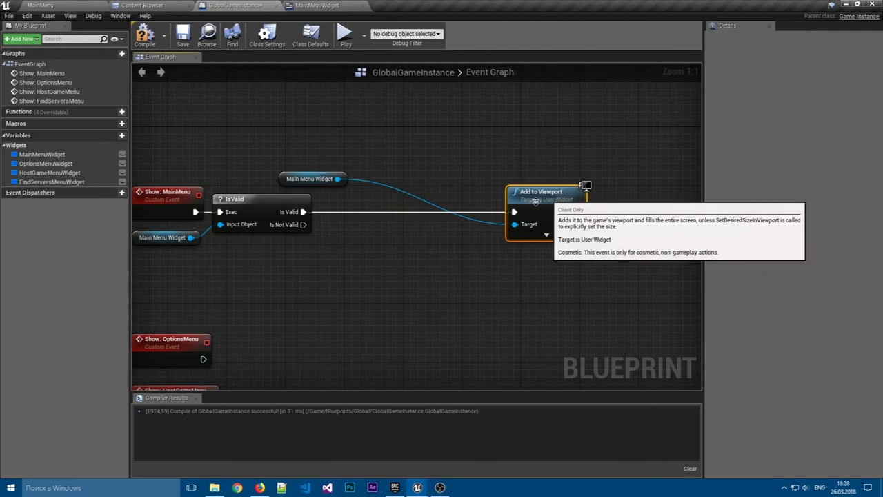
pyautogui.rightClick(348, 273)
pyautogui.scroll(-3, 396, 359)
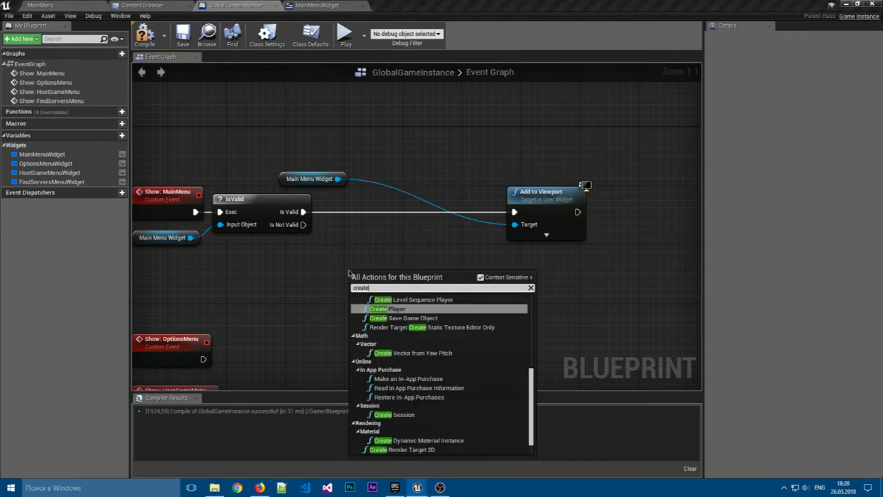
pyautogui.click(397, 306)
pyautogui.moveTo(396, 280); pyautogui.dragTo(373, 259)
pyautogui.click(378, 276)
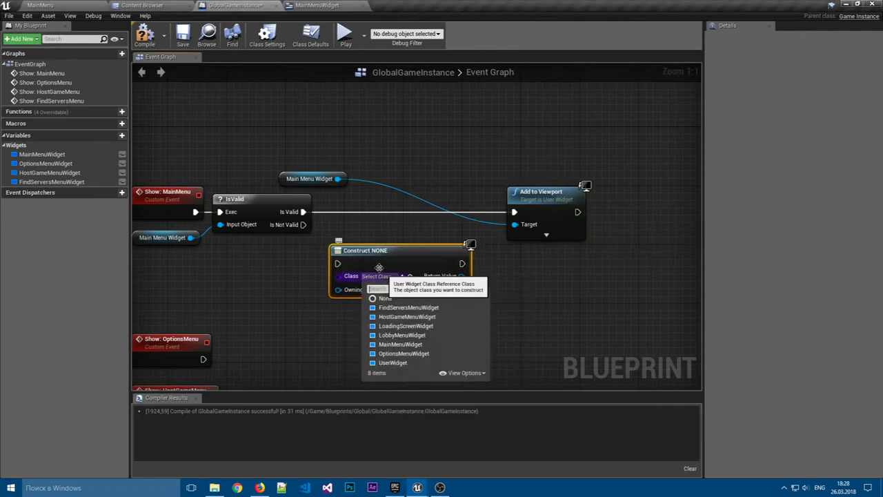
pyautogui.click(394, 345)
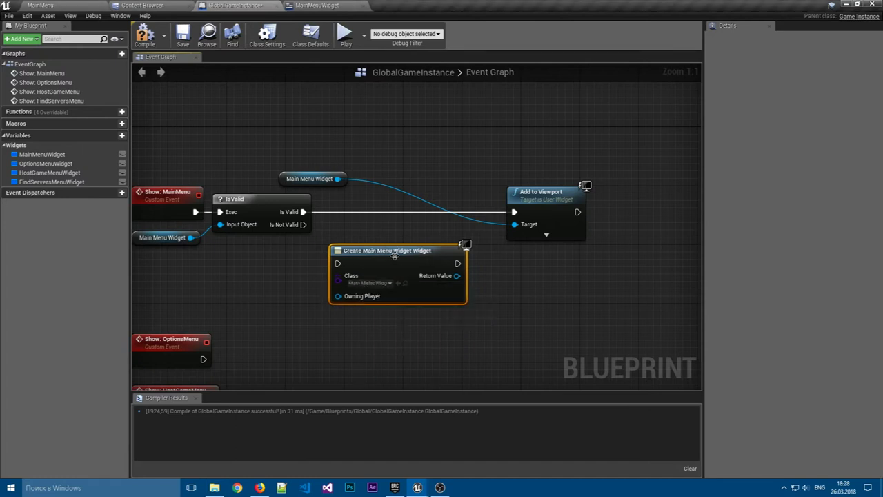
pyautogui.moveTo(303, 224)
pyautogui.mouseDown()
pyautogui.moveTo(345, 263)
pyautogui.moveTo(334, 248)
pyautogui.mouseUp()
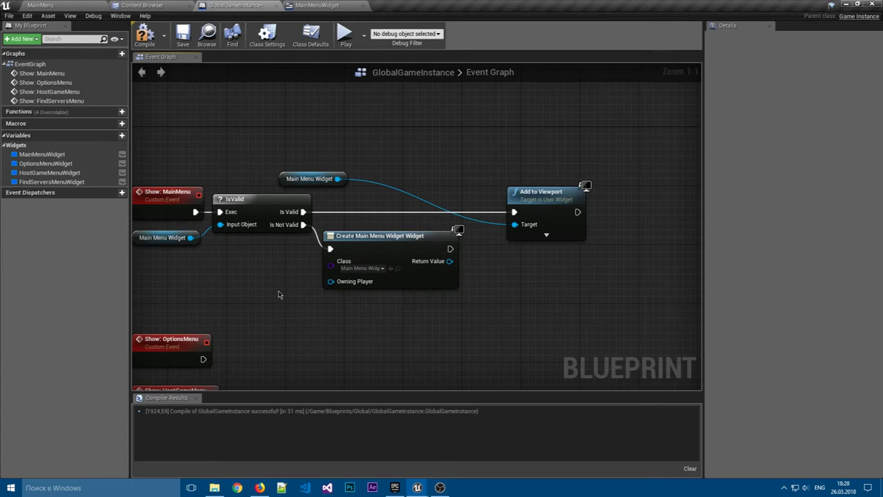
# - Connect Get Player Controller to the create node's Owning Player input
pyautogui.moveTo(279, 295); pyautogui.dragTo(398, 240, button='right')
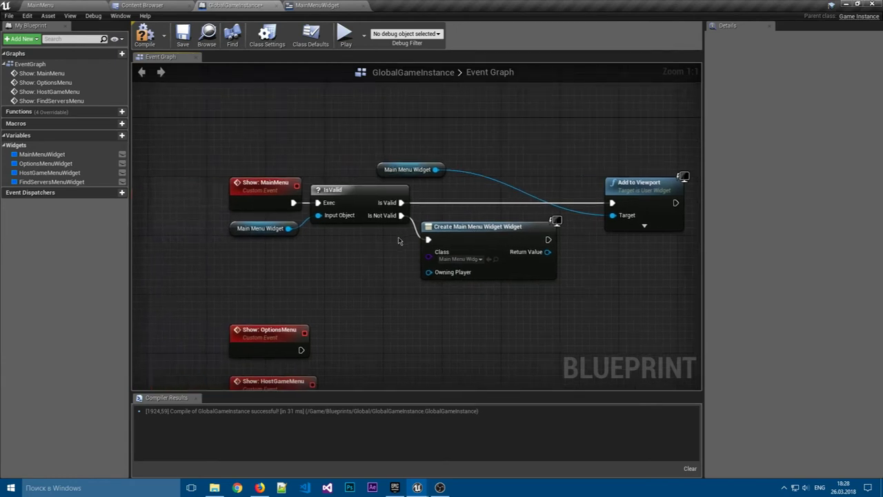
pyautogui.write('get')
pyautogui.moveTo(429, 272)
pyautogui.mouseDown()
pyautogui.moveTo(307, 274)
pyautogui.moveTo(264, 258)
pyautogui.mouseUp()
pyautogui.click(353, 317)
pyautogui.click(350, 302)
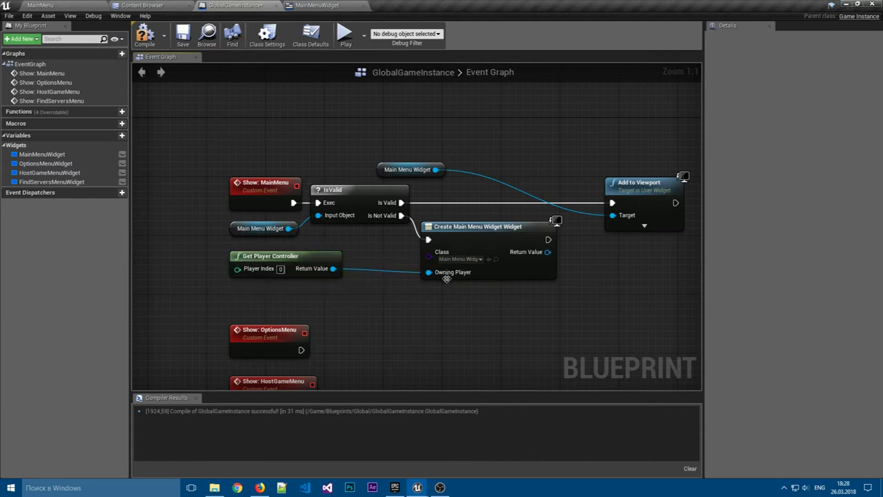
pyautogui.moveTo(390, 301); pyautogui.dragTo(305, 293, button='right')
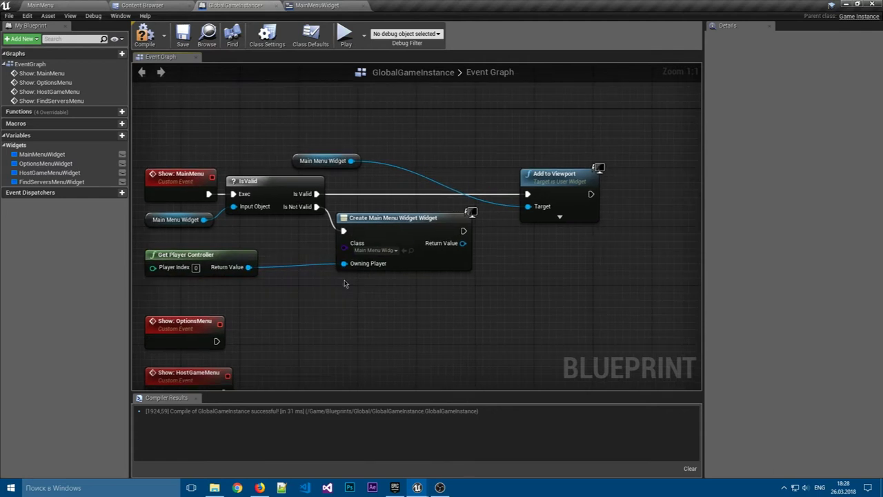
pyautogui.moveTo(222, 260); pyautogui.dragTo(222, 252)
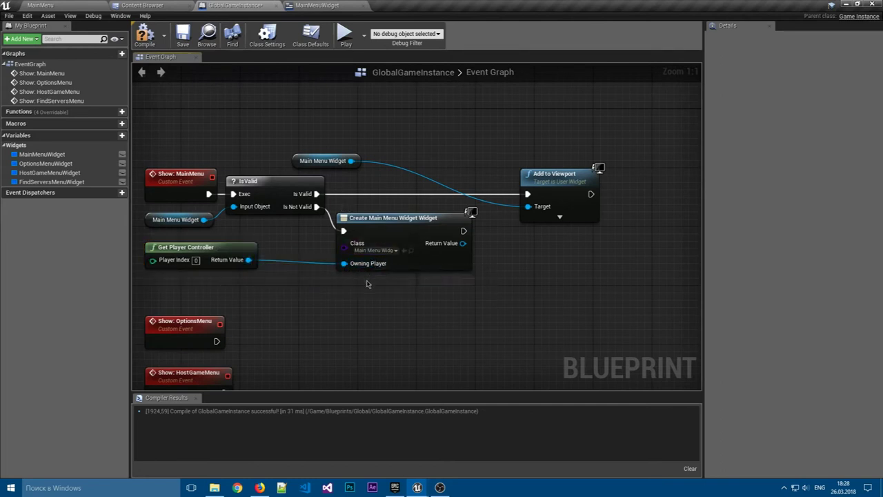
pyautogui.moveTo(472, 283); pyautogui.dragTo(413, 287, button='right')
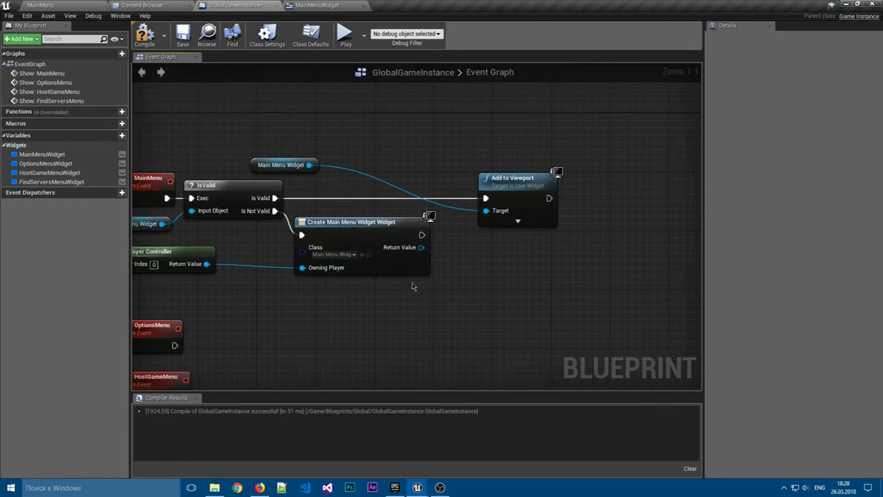
pyautogui.moveTo(450, 247); pyautogui.dragTo(396, 248, button='right')
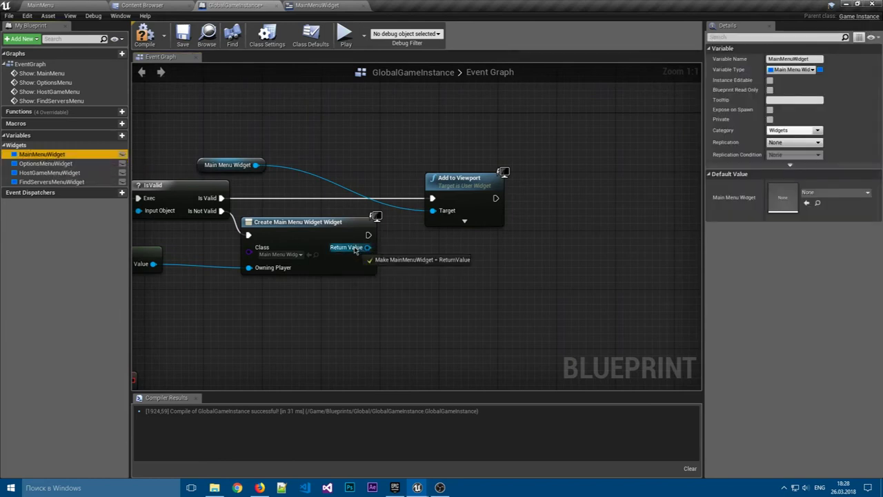
# - Store the created widget's Return Value in MainMenuWidget with a SET node before Add to Viewport
pyautogui.moveTo(46, 155); pyautogui.dragTo(373, 249)
pyautogui.moveTo(450, 255); pyautogui.dragTo(457, 241)
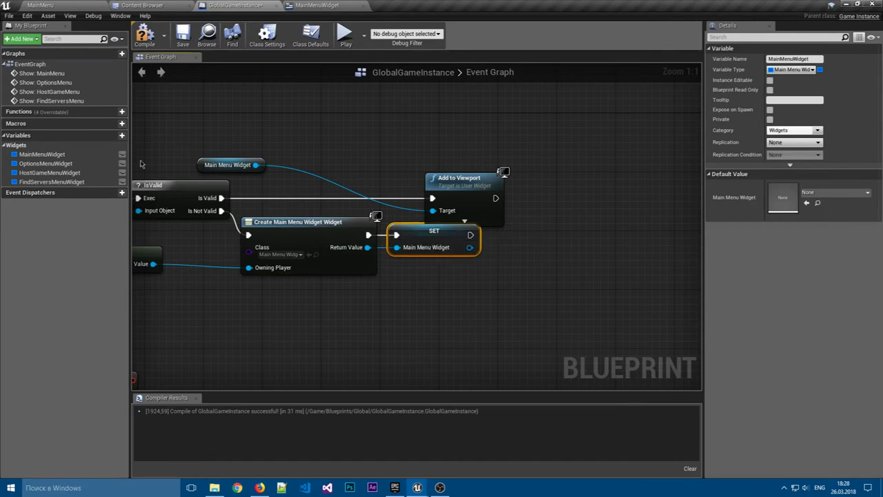
pyautogui.moveTo(483, 311); pyautogui.dragTo(420, 310, button='right')
pyautogui.moveTo(394, 177)
pyautogui.mouseDown()
pyautogui.moveTo(474, 176)
pyautogui.moveTo(490, 186)
pyautogui.mouseUp()
pyautogui.click(446, 292)
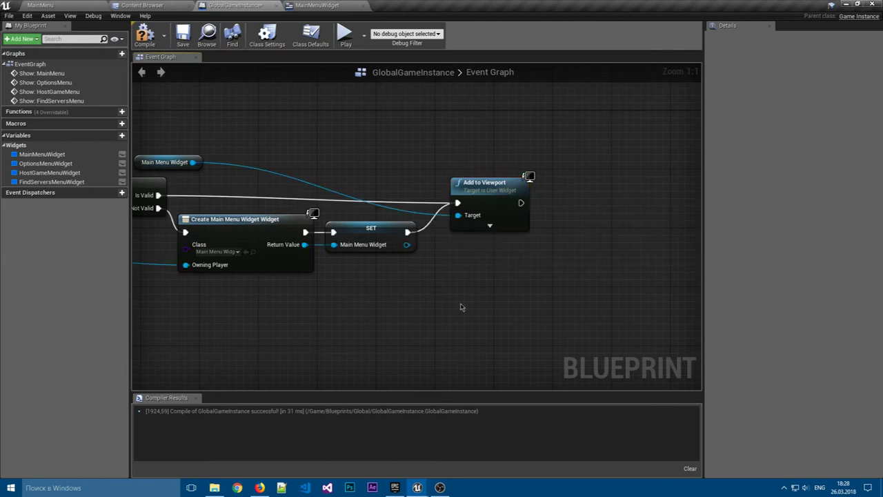
# - Rearrange the Show: MainMenu nodes so the SET, getter, Add to Viewport and Get Player Controller line up neatly
pyautogui.moveTo(186, 189); pyautogui.dragTo(298, 185, button='right')
pyautogui.click(298, 185)
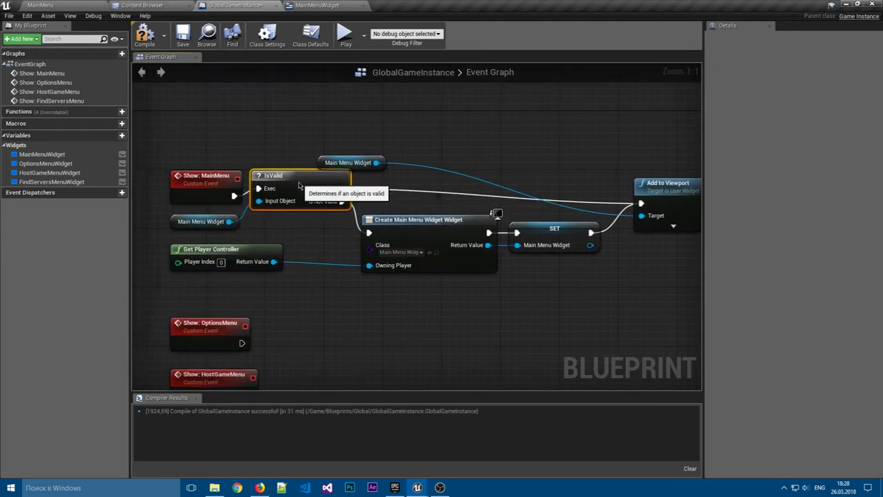
pyautogui.click(201, 178)
pyautogui.moveTo(632, 192); pyautogui.dragTo(633, 184)
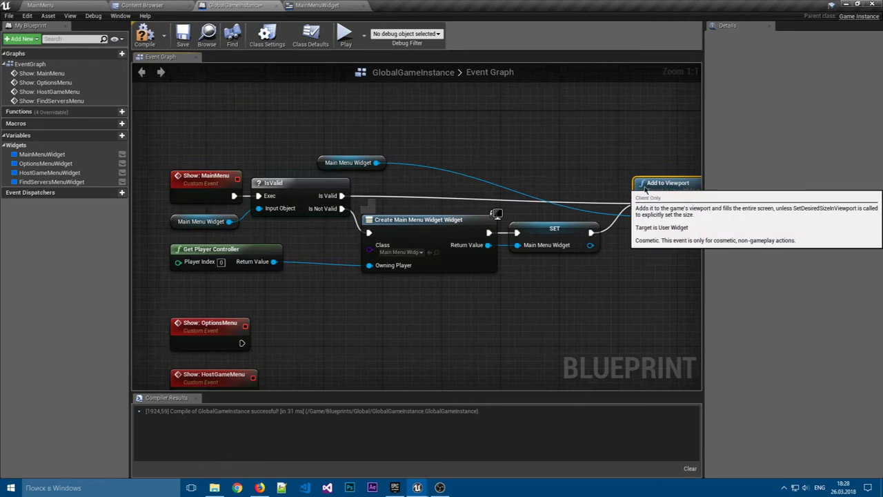
pyautogui.click(359, 204)
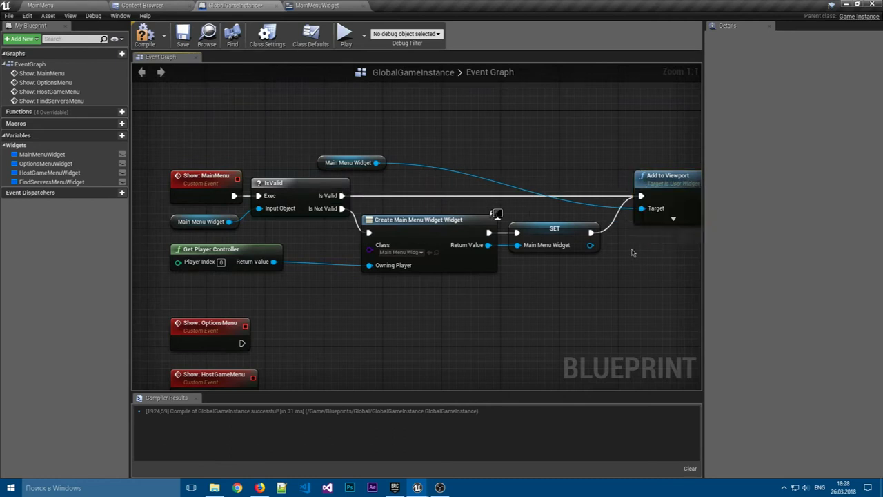
pyautogui.moveTo(657, 254); pyautogui.dragTo(476, 260, button='right')
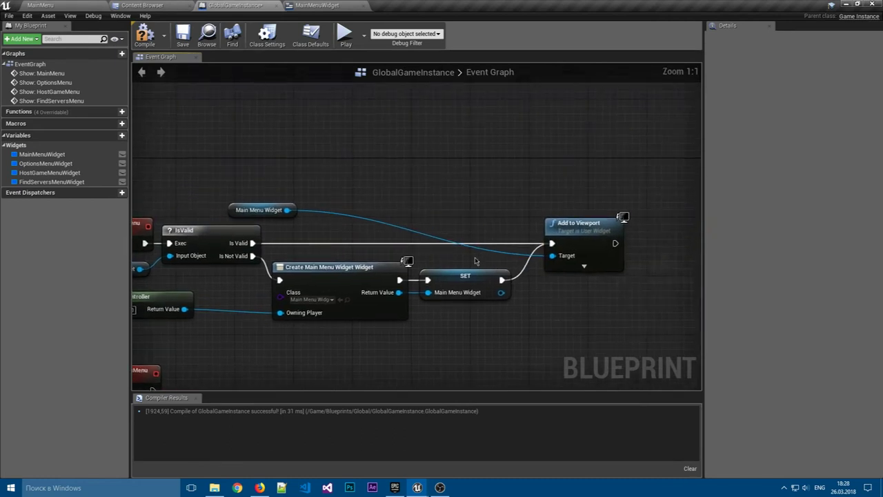
pyautogui.moveTo(268, 205)
pyautogui.mouseDown()
pyautogui.moveTo(406, 337)
pyautogui.moveTo(497, 221)
pyautogui.mouseUp()
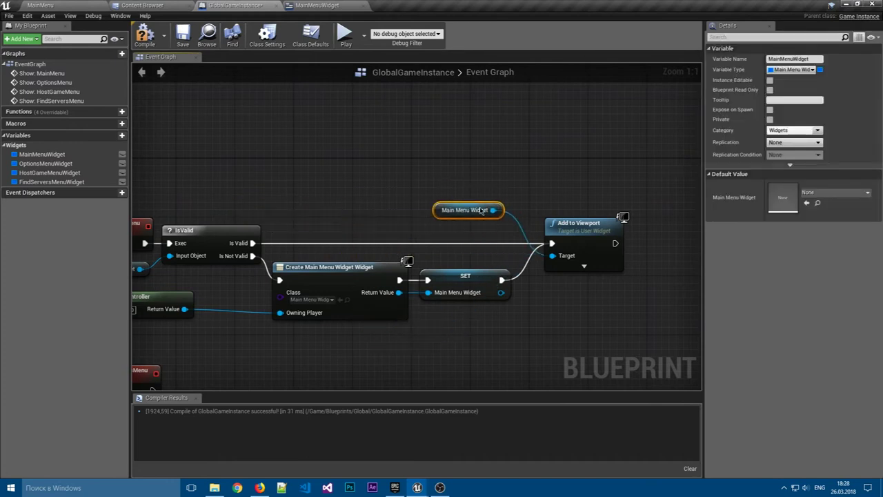
pyautogui.moveTo(573, 223); pyautogui.dragTo(566, 223)
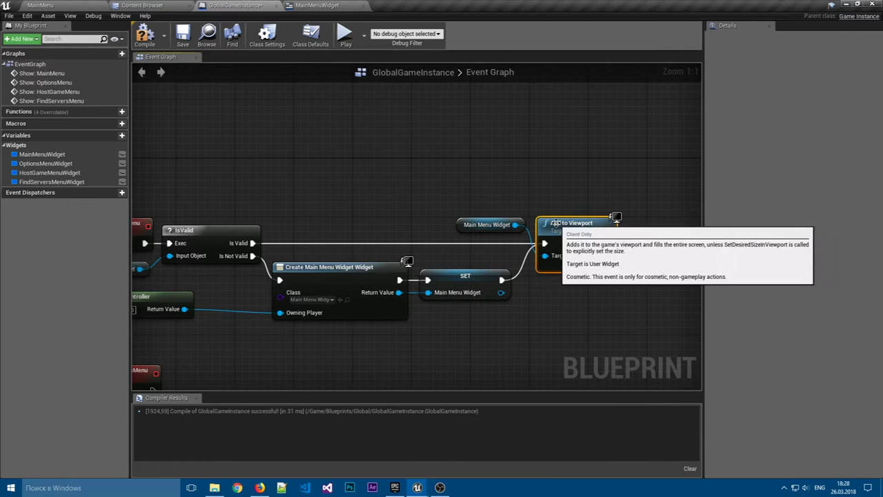
pyautogui.moveTo(490, 222); pyautogui.dragTo(468, 220)
pyautogui.click(497, 200)
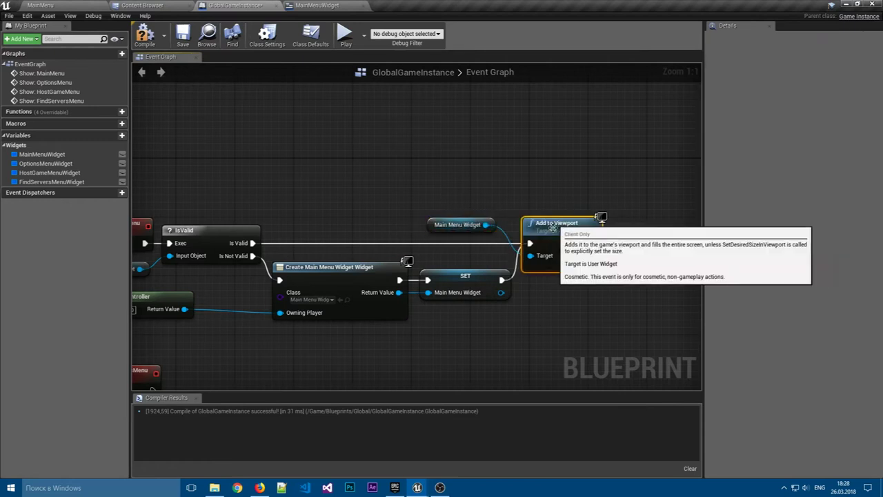
pyautogui.moveTo(417, 328); pyautogui.dragTo(522, 277, button='right')
pyautogui.moveTo(268, 246); pyautogui.dragTo(333, 248)
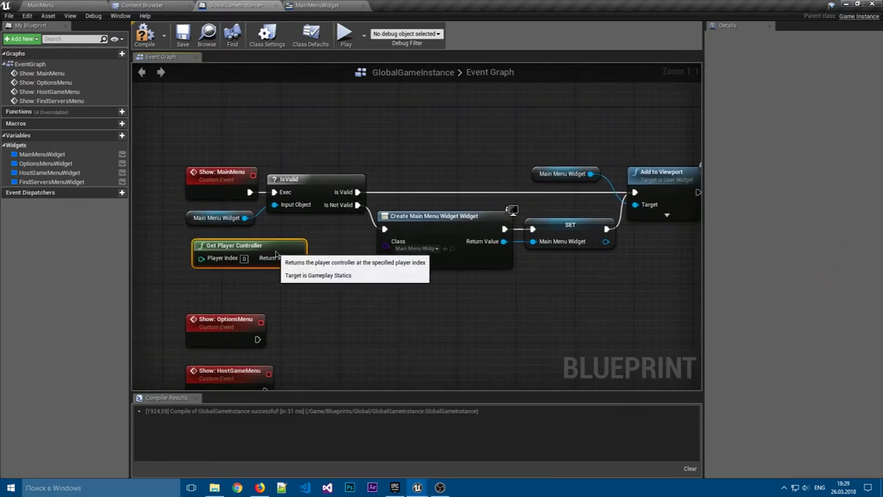
pyautogui.click(434, 306)
pyautogui.moveTo(478, 304); pyautogui.dragTo(434, 312, button='right')
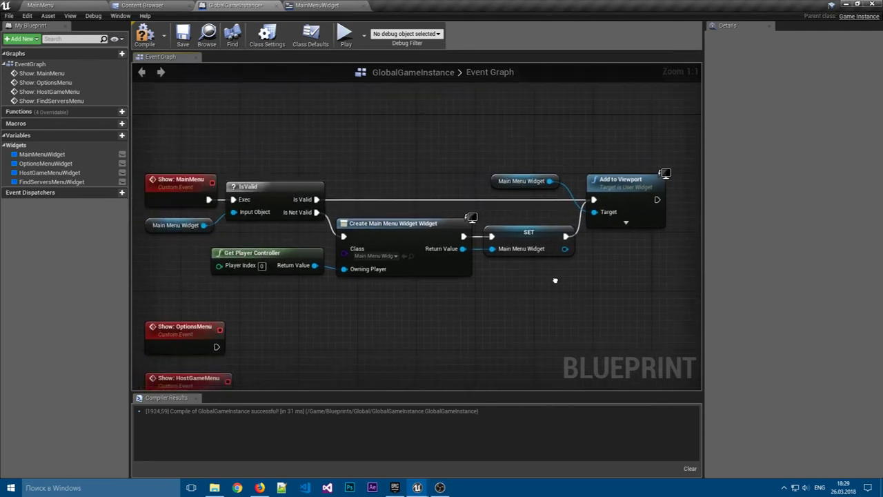
pyautogui.moveTo(551, 285)
pyautogui.mouseDown(button='right')
pyautogui.moveTo(297, 287)
pyautogui.moveTo(529, 234)
pyautogui.mouseUp(button='right')
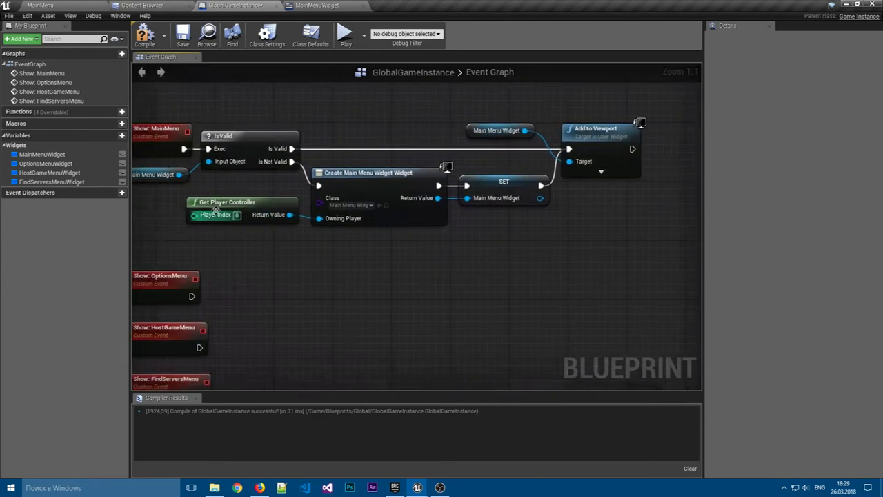
# - Add a Set Show Mouse Cursor node after Add to Viewport with the checkbox ticked
pyautogui.moveTo(290, 215); pyautogui.dragTo(394, 254)
pyautogui.write('sho')
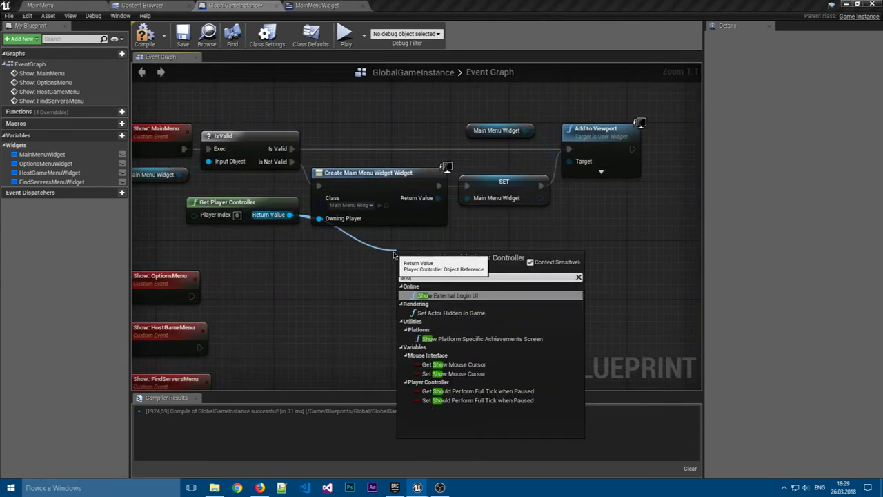
pyautogui.click(453, 373)
pyautogui.moveTo(544, 232); pyautogui.dragTo(443, 246, button='right')
pyautogui.moveTo(351, 268); pyautogui.dragTo(610, 152)
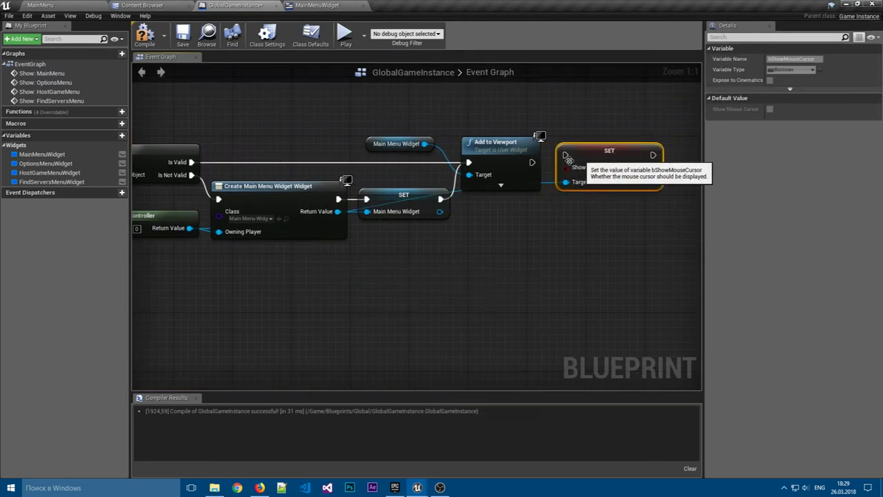
pyautogui.click(628, 174)
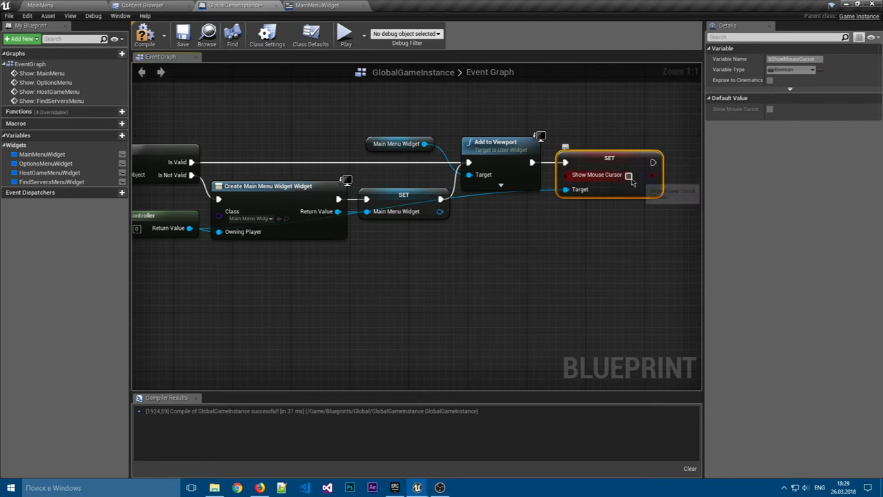
# - Wire the player controller into the setter's Target through a reroute point, then select the whole network
pyautogui.click(497, 255)
pyautogui.moveTo(497, 255); pyautogui.dragTo(547, 234, button='right')
pyautogui.moveTo(645, 165)
pyautogui.keyDown('ctrl'); pyautogui.mouseDown()
pyautogui.moveTo(311, 231)
pyautogui.moveTo(607, 228)
pyautogui.mouseUp(); pyautogui.keyUp('ctrl')
pyautogui.click(599, 242)
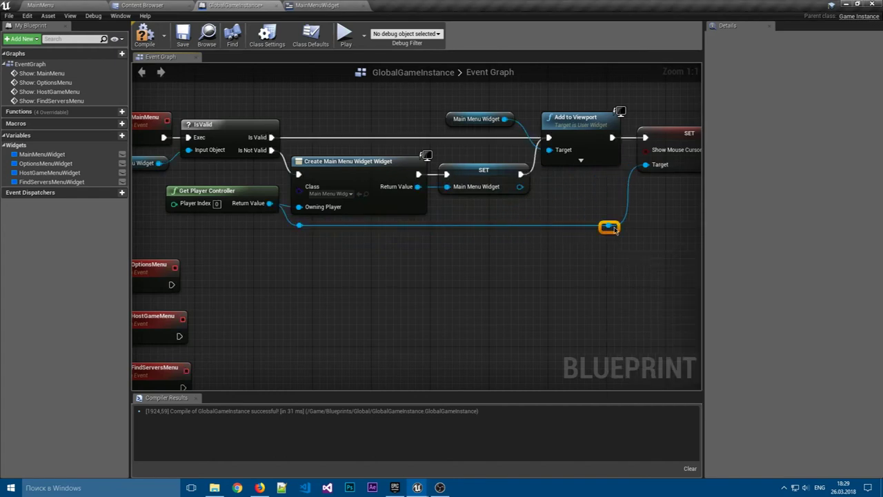
pyautogui.moveTo(564, 257); pyautogui.dragTo(555, 260, button='right')
pyautogui.scroll(-1, 555, 261)
pyautogui.scroll(-1, 574, 274)
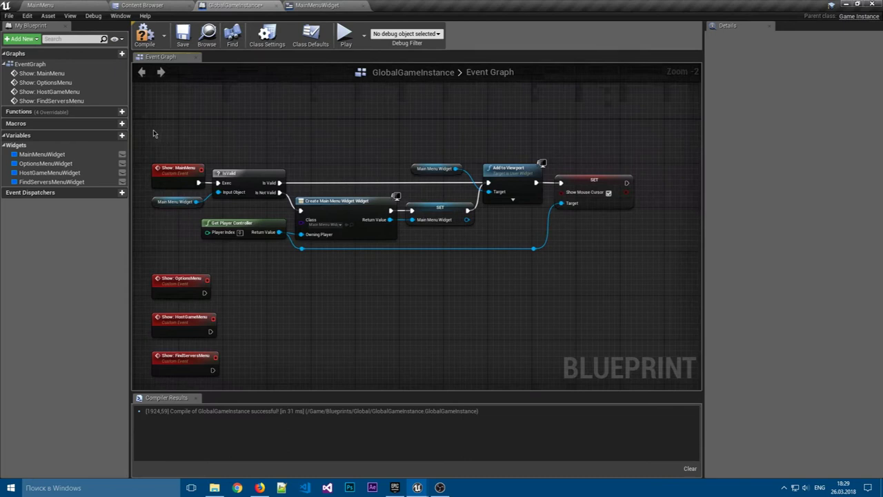
pyautogui.moveTo(153, 133); pyautogui.dragTo(653, 272)
# - Wrap the selected nodes in a comment titled "Отображение главного меню"
pyautogui.press('c')
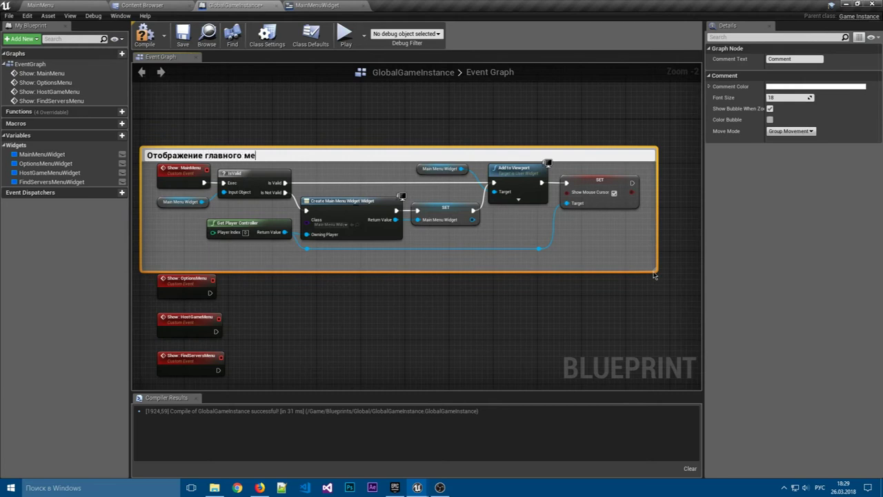
pyautogui.write('ню')
pyautogui.press('Return')
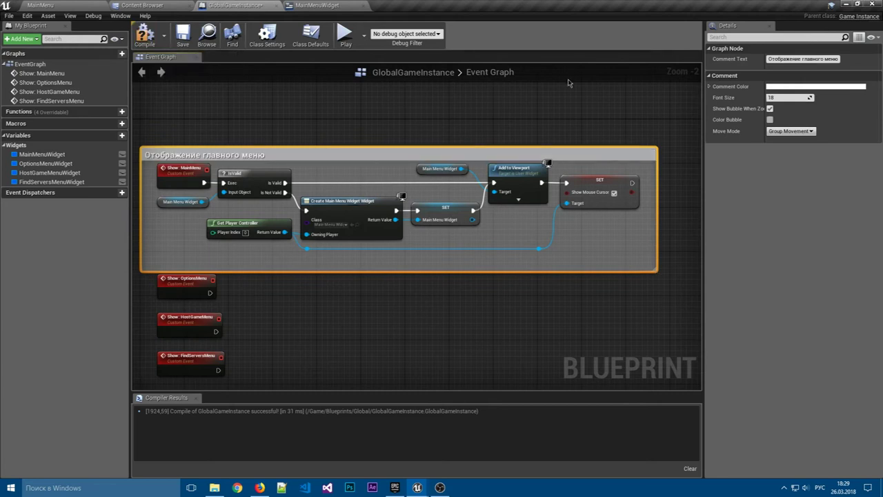
# - Set the comment colour to a light blue in the Color Picker and accept it
pyautogui.click(765, 87)
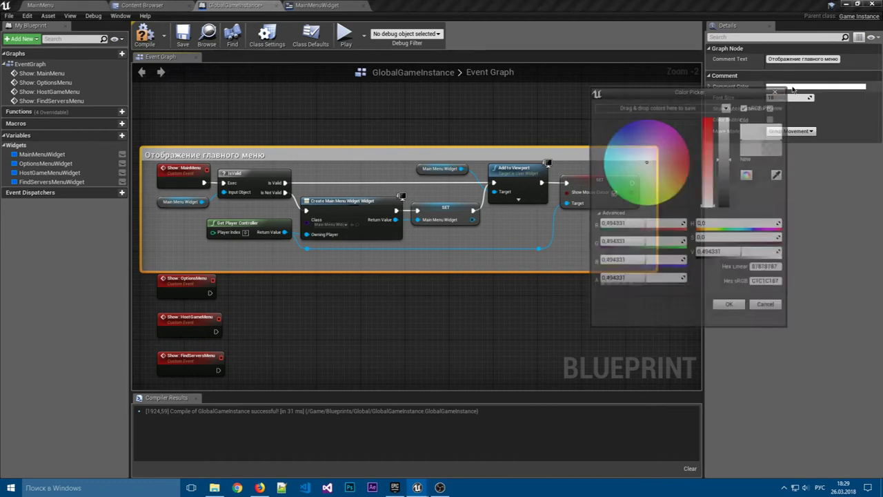
pyautogui.click(729, 108)
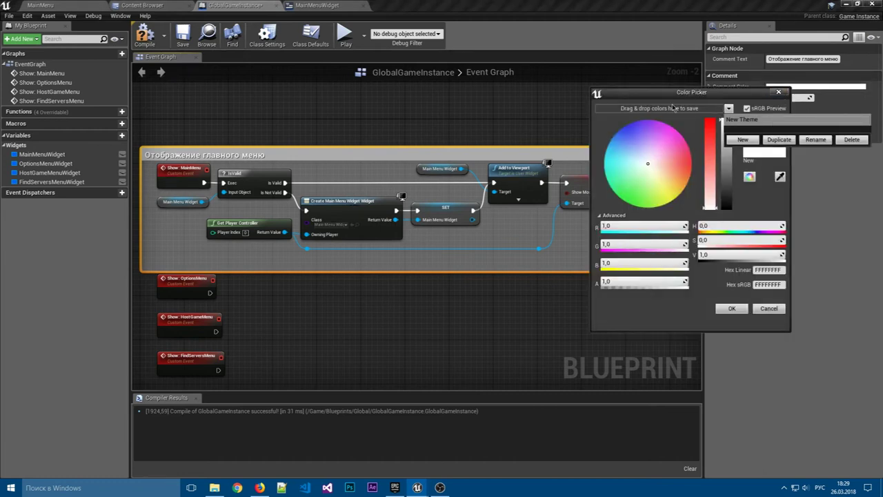
pyautogui.click(691, 133)
pyautogui.click(603, 164)
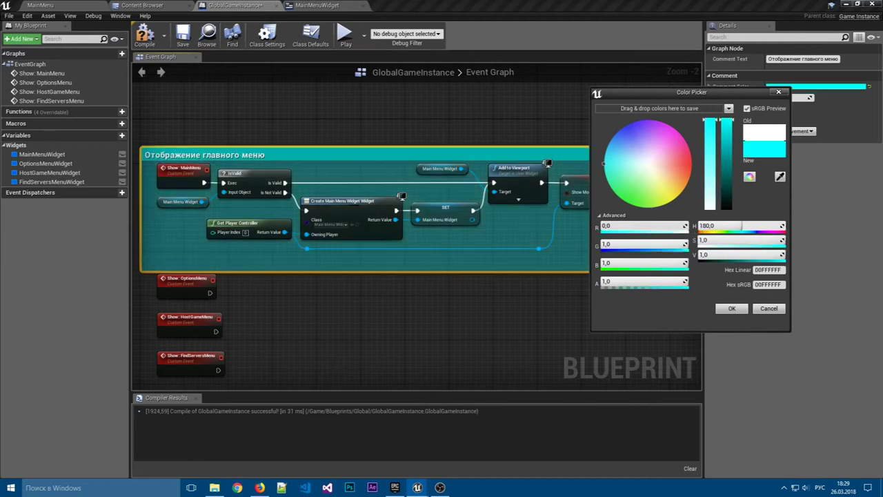
pyautogui.moveTo(694, 269)
pyautogui.mouseDown()
pyautogui.moveTo(660, 228)
pyautogui.moveTo(638, 245)
pyautogui.moveTo(687, 245)
pyautogui.moveTo(602, 244)
pyautogui.moveTo(687, 244)
pyautogui.moveTo(602, 244)
pyautogui.moveTo(646, 244)
pyautogui.mouseUp()
pyautogui.click(752, 225)
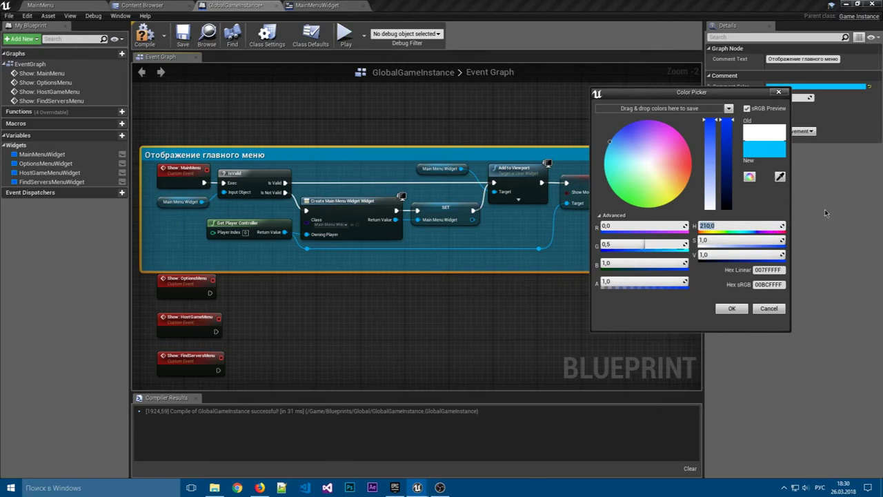
pyautogui.click(749, 177)
pyautogui.click(749, 177)
pyautogui.moveTo(759, 150)
pyautogui.mouseDown()
pyautogui.moveTo(731, 128)
pyautogui.moveTo(731, 109)
pyautogui.mouseUp()
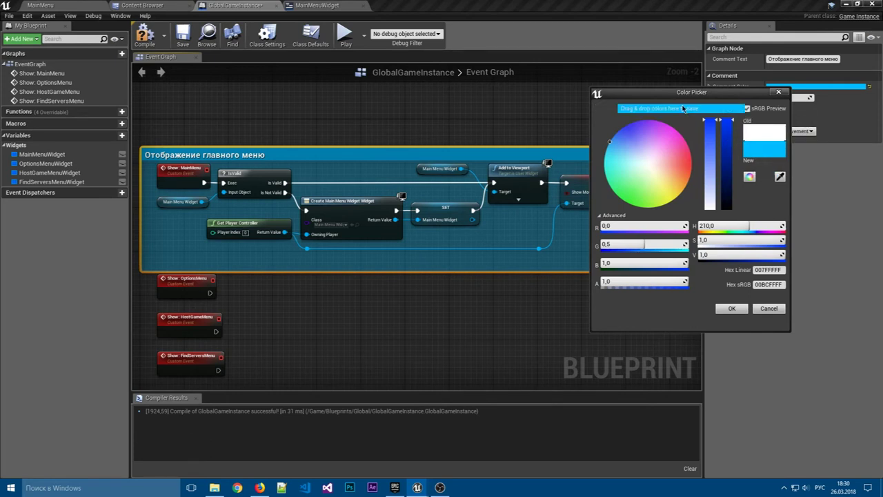
pyautogui.click(730, 109)
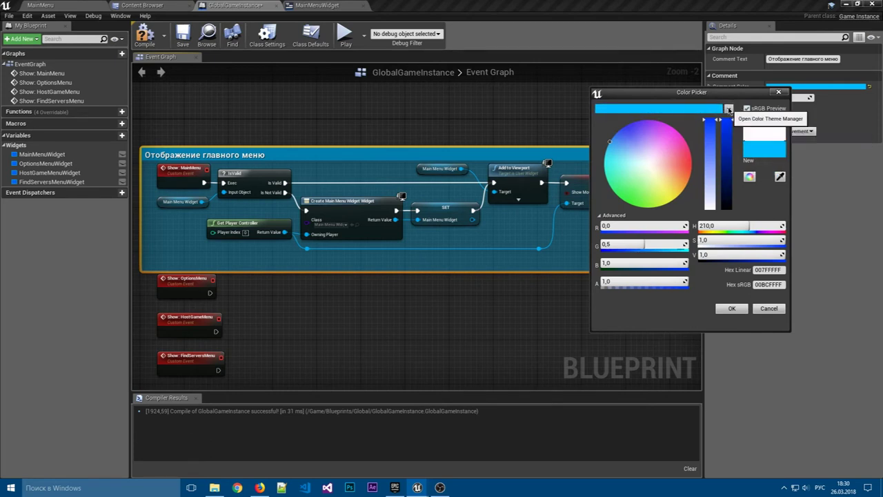
pyautogui.click(732, 308)
# - Move the three custom events just below the comment, then return to the MainMenuWidget designer
pyautogui.scroll(-2, 499, 292)
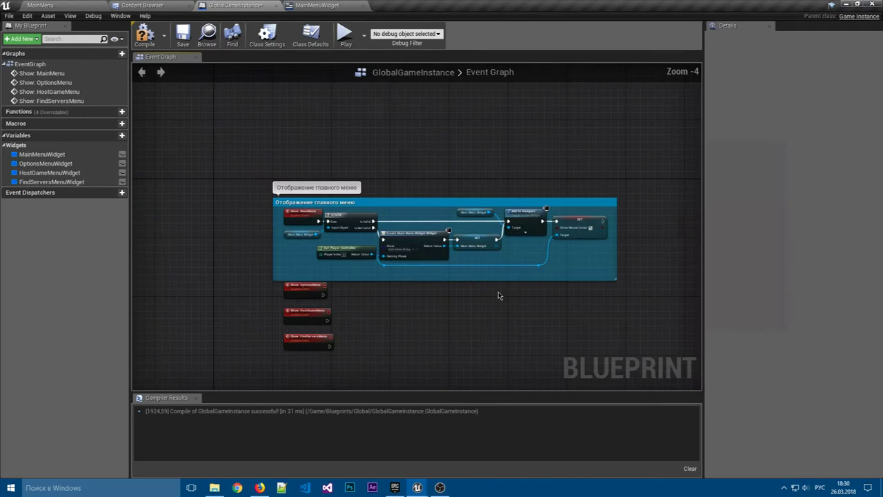
pyautogui.scroll(3, 437, 310)
pyautogui.scroll(-1, 459, 309)
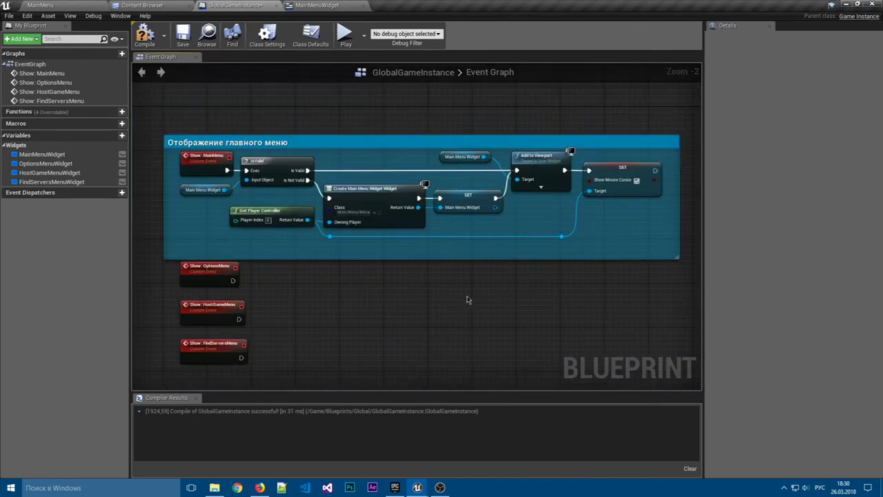
pyautogui.moveTo(438, 294); pyautogui.dragTo(507, 239, button='right')
pyautogui.moveTo(380, 292); pyautogui.dragTo(242, 200)
pyautogui.moveTo(283, 221)
pyautogui.mouseDown()
pyautogui.moveTo(282, 290)
pyautogui.moveTo(282, 249)
pyautogui.mouseUp()
pyautogui.click(322, 239)
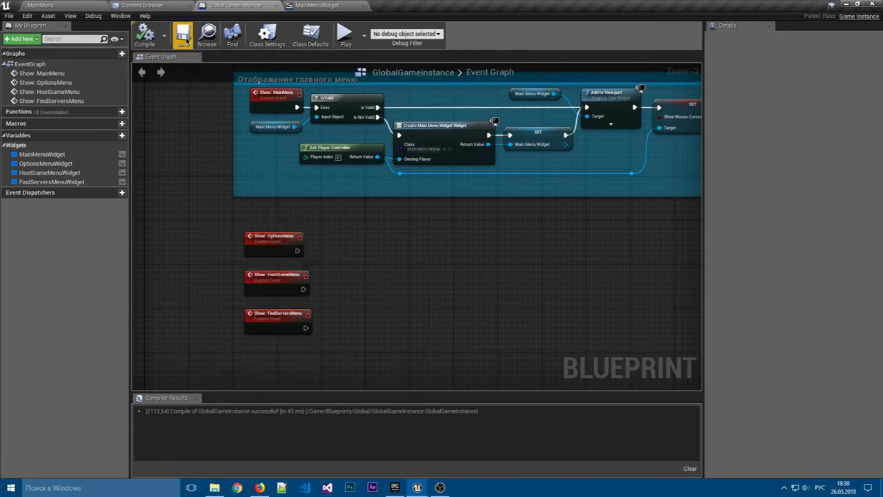
pyautogui.click(43, 4)
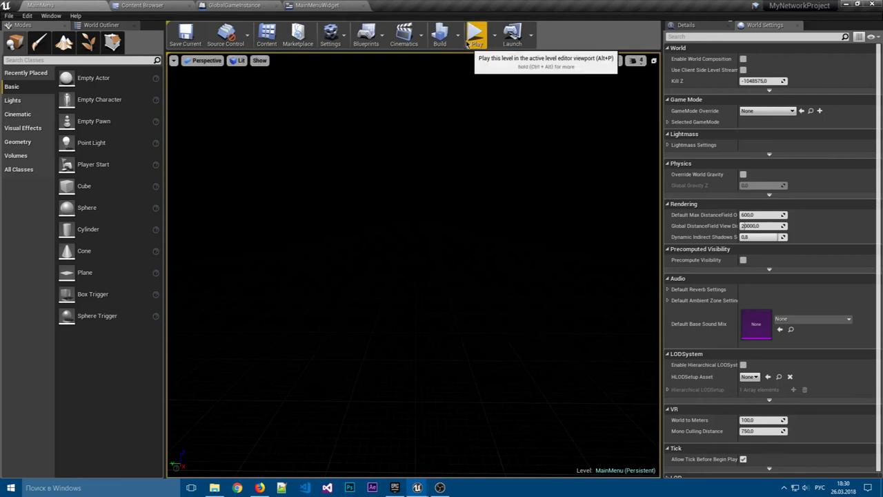
pyautogui.click(325, 5)
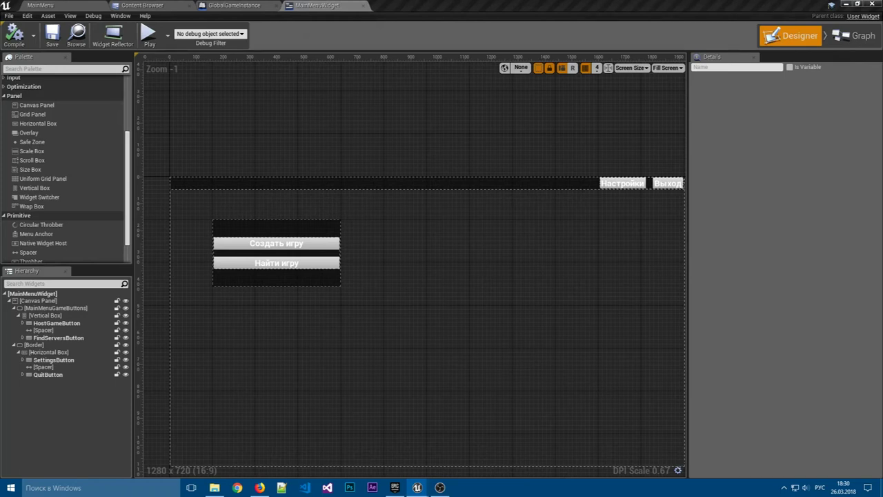
# - Switch from the MainMenuWidget designer to its event graph
pyautogui.click(414, 155)
pyautogui.moveTo(389, 134); pyautogui.dragTo(345, 112, button='right')
pyautogui.scroll(-1, 358, 117)
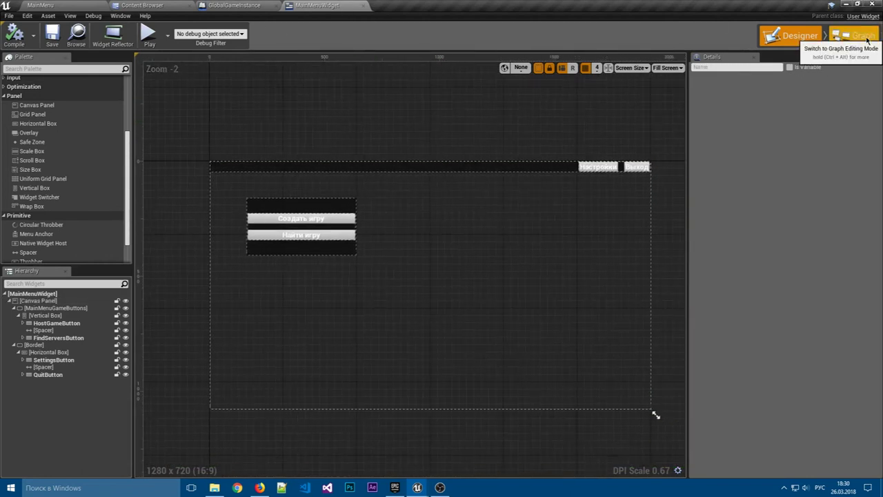
pyautogui.click(875, 36)
# - Delete the Event Tick and Event Pre Construct nodes, leaving only Event Construct
pyautogui.rightClick(333, 172)
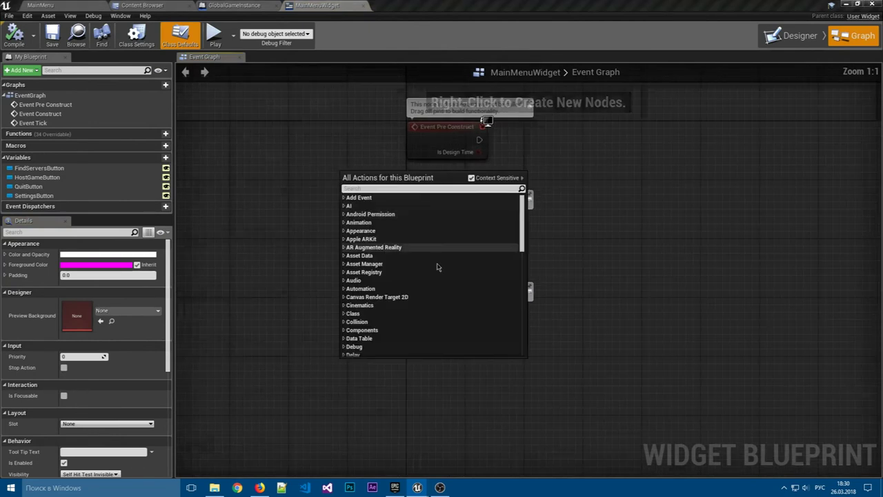
pyautogui.press('Escape')
pyautogui.press('Delete')
pyautogui.scroll(1, 582, 229)
pyautogui.press('Delete')
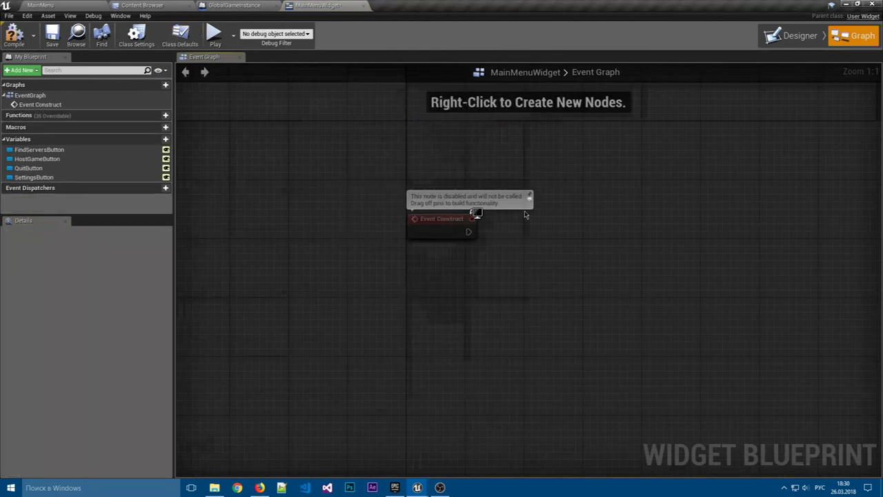
pyautogui.moveTo(449, 250); pyautogui.dragTo(292, 211, button='right')
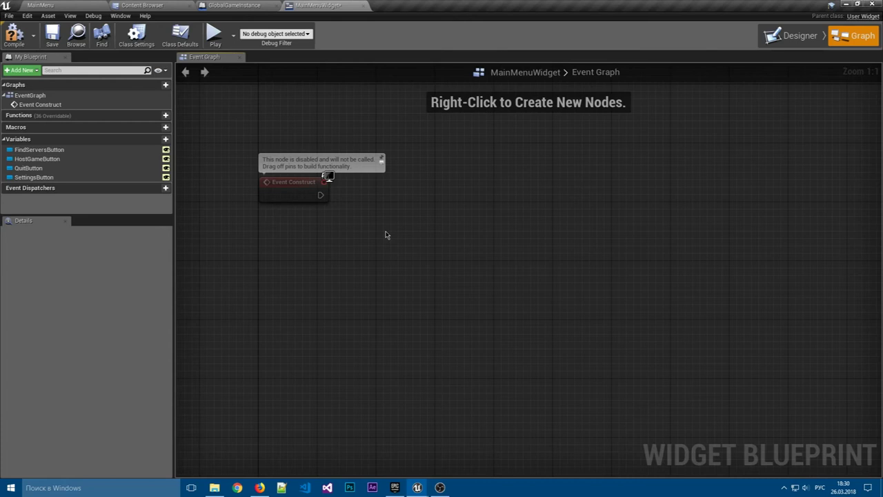
pyautogui.hotkey('ctrl', 'z')
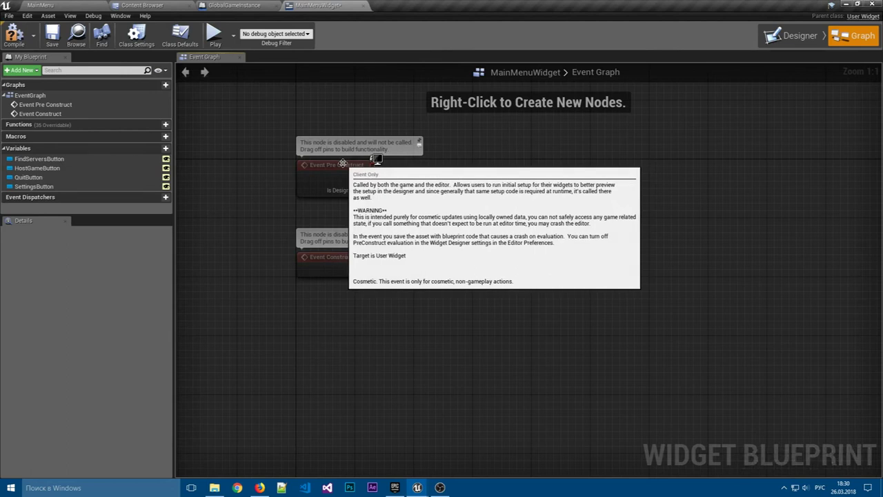
pyautogui.click(342, 162)
pyautogui.press('Delete')
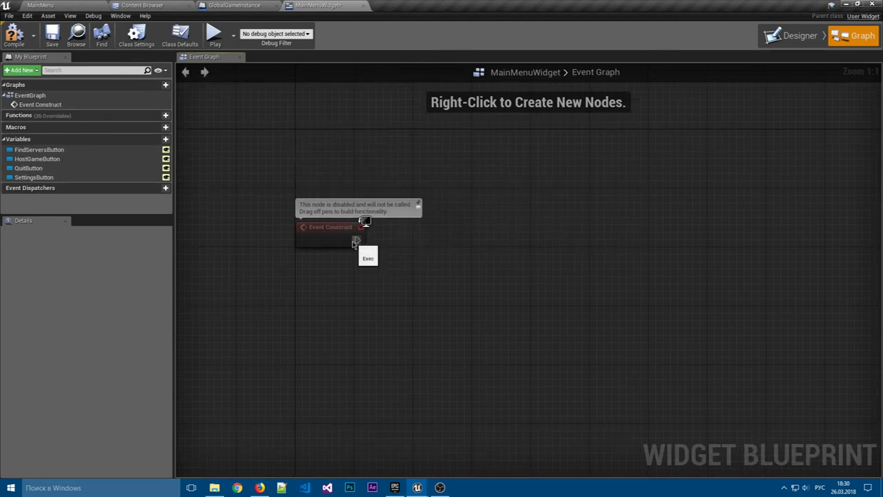
pyautogui.moveTo(354, 241); pyautogui.dragTo(379, 258, button='right')
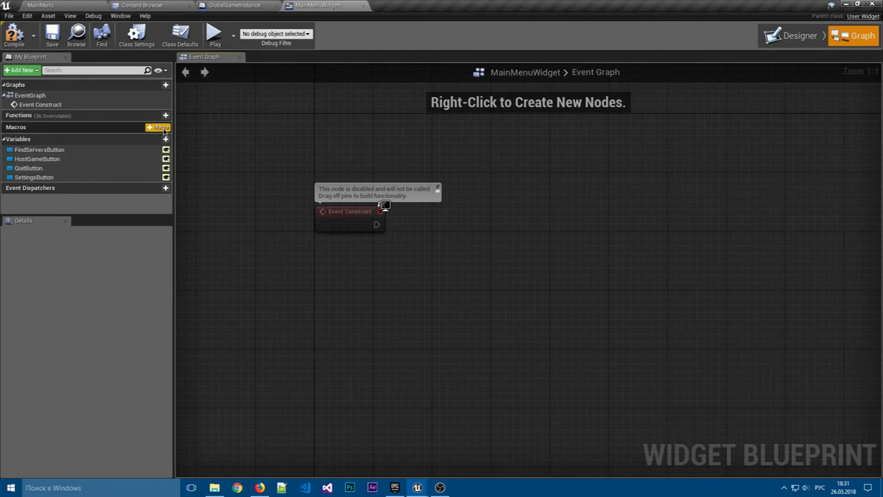
# - Inspect the FindServersButton variable's category setting
pyautogui.click(41, 150)
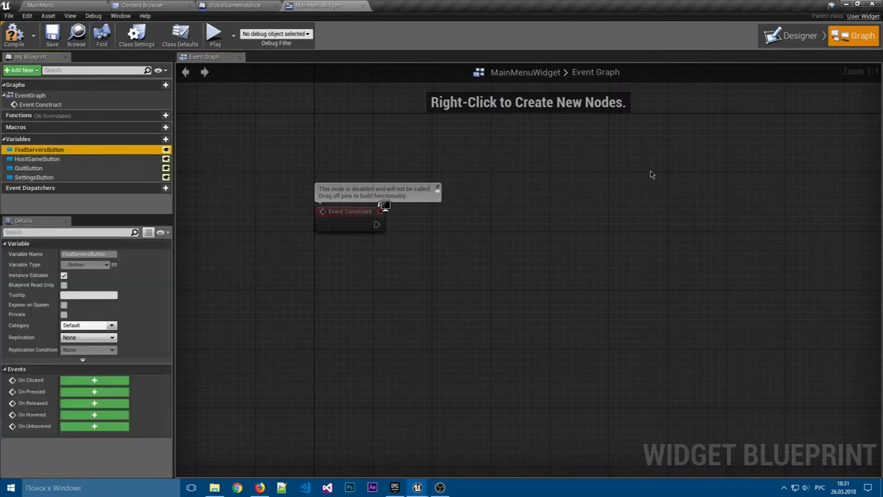
pyautogui.click(77, 325)
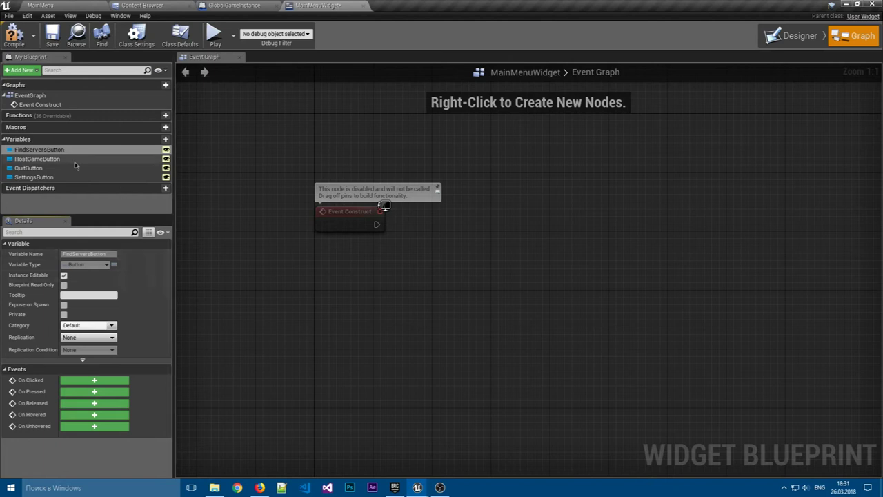
pyautogui.click(39, 150)
pyautogui.click(89, 325)
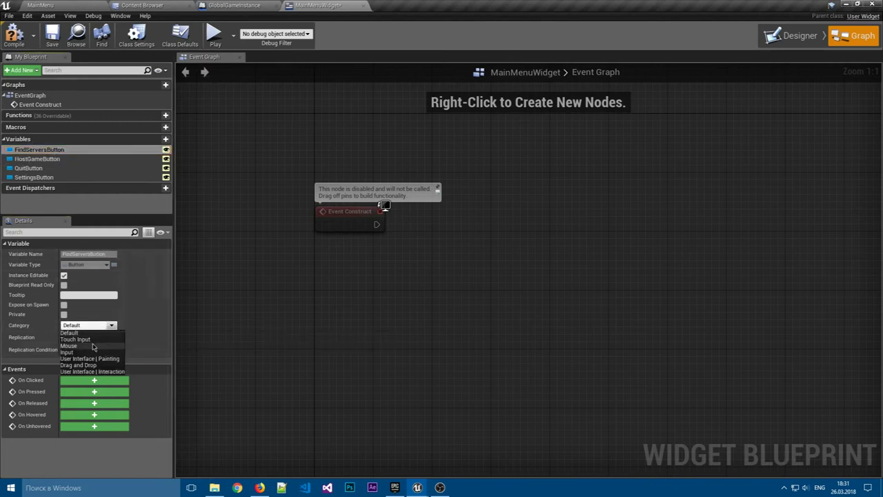
# - Add a variable named GlobalGameInstanceRef typed as a Global Game Instance reference
pyautogui.click(159, 139)
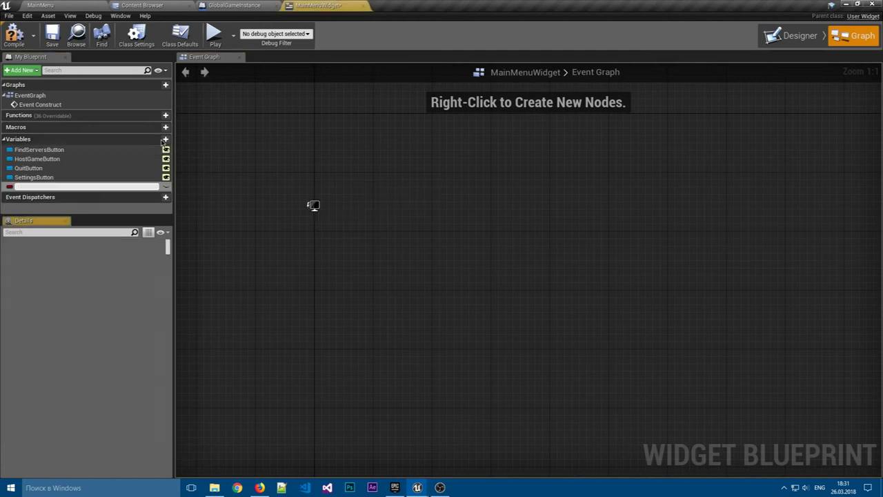
pyautogui.write('GameInstanceRe')
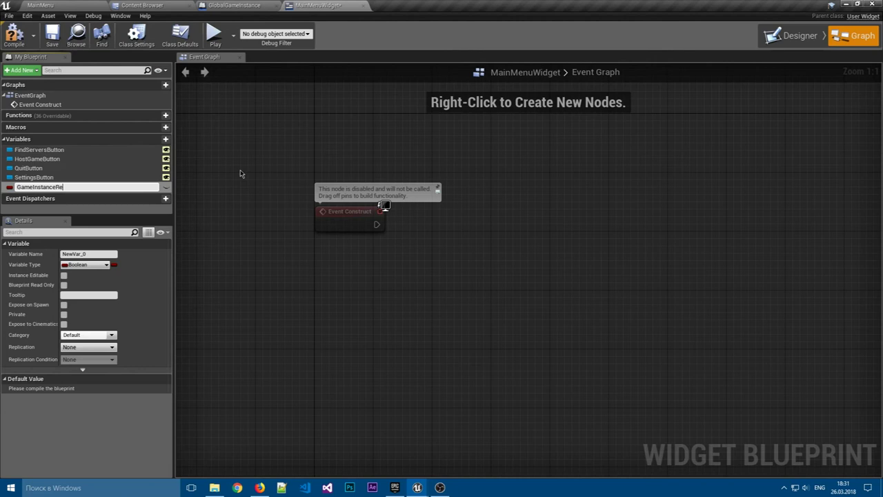
pyautogui.write('Global')
pyautogui.press('Return')
pyautogui.click(95, 265)
pyautogui.write('g')
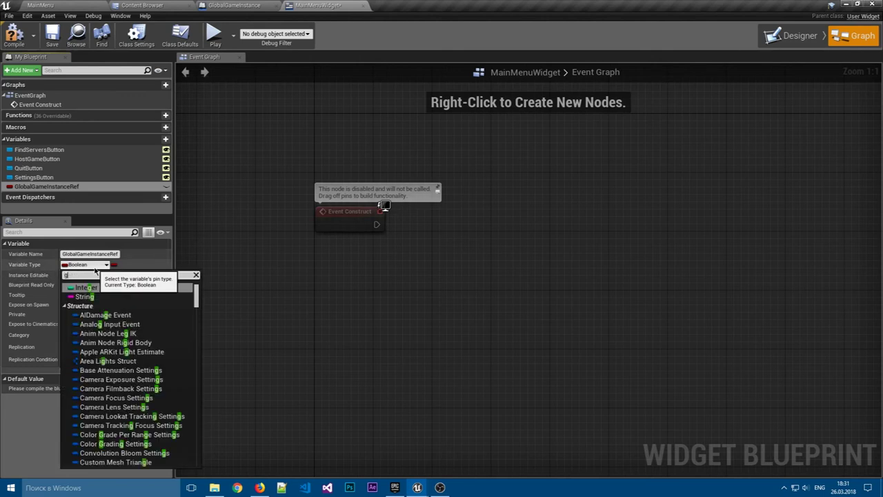
pyautogui.write('loba')
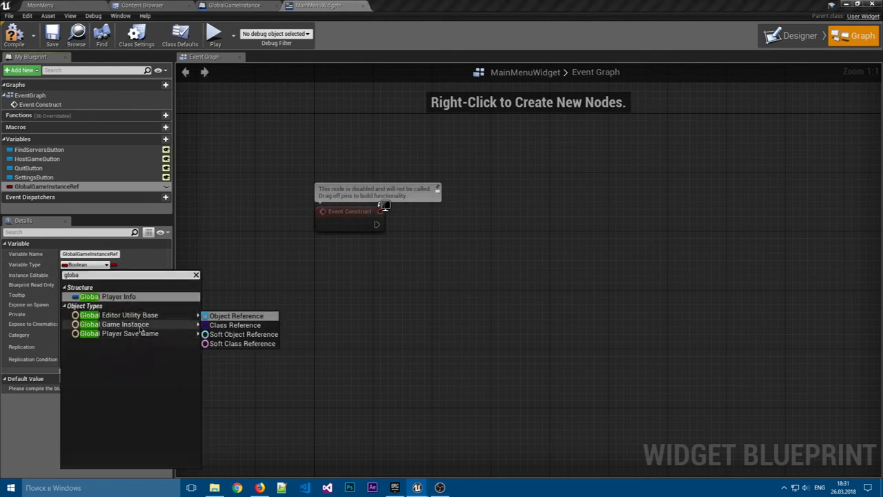
pyautogui.click(140, 328)
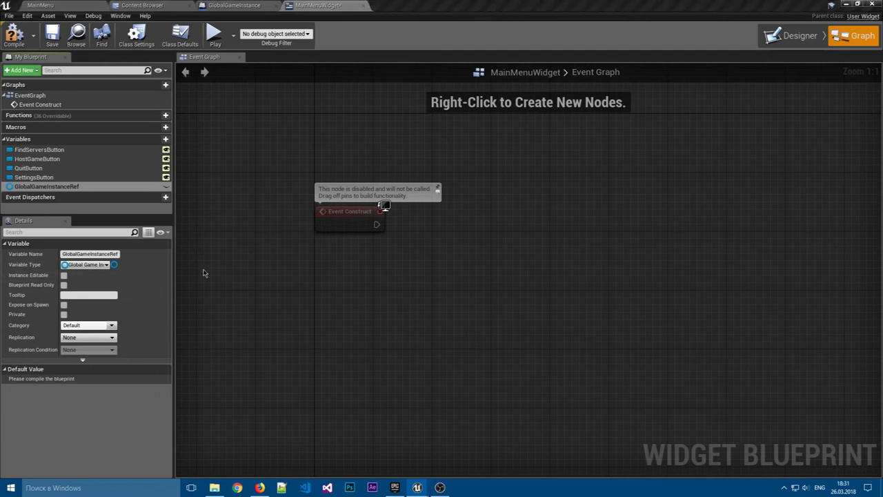
# - Compile the blueprint and file GlobalGameInstanceRef under the InstanceInfo category
pyautogui.click(15, 40)
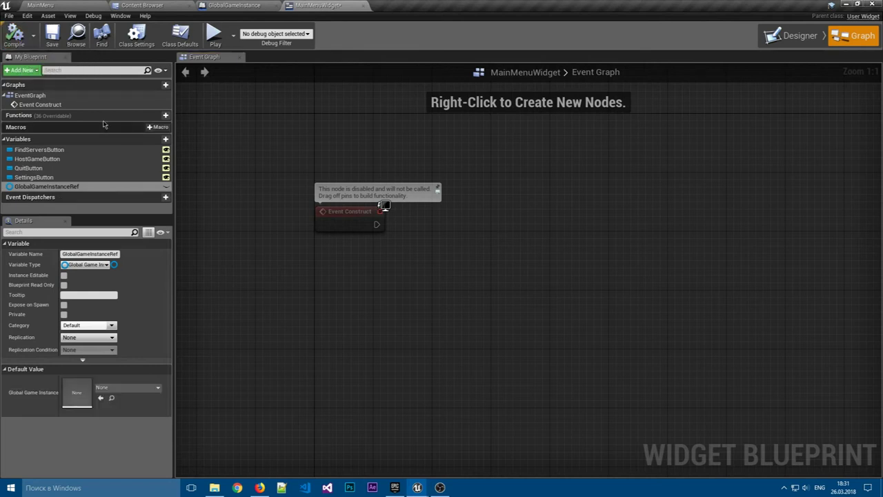
pyautogui.click(27, 187)
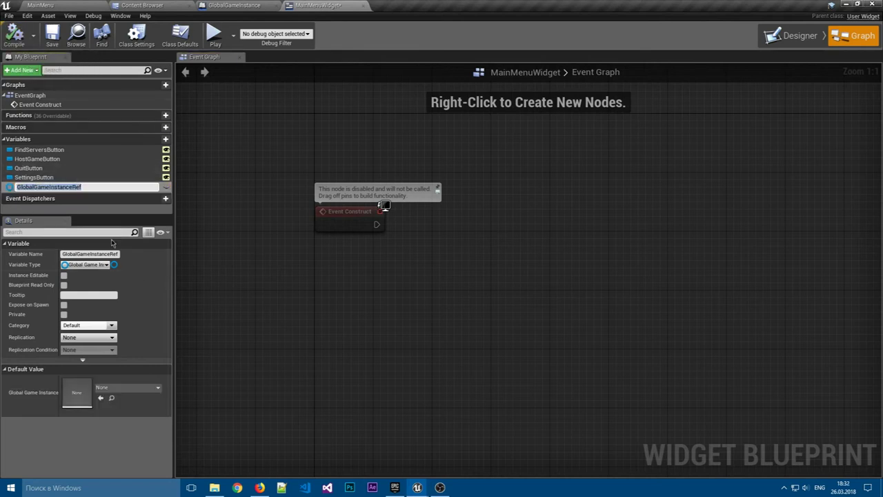
pyautogui.press('Return')
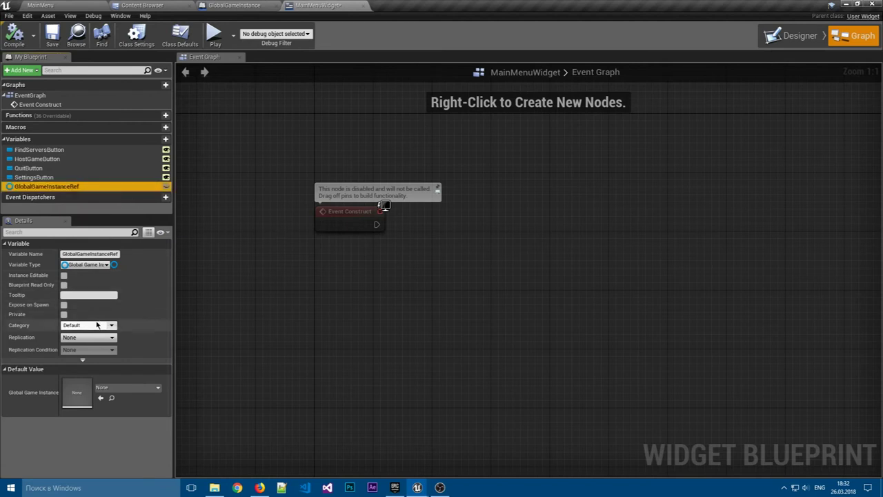
pyautogui.click(96, 325)
pyautogui.write('InstanceInfo')
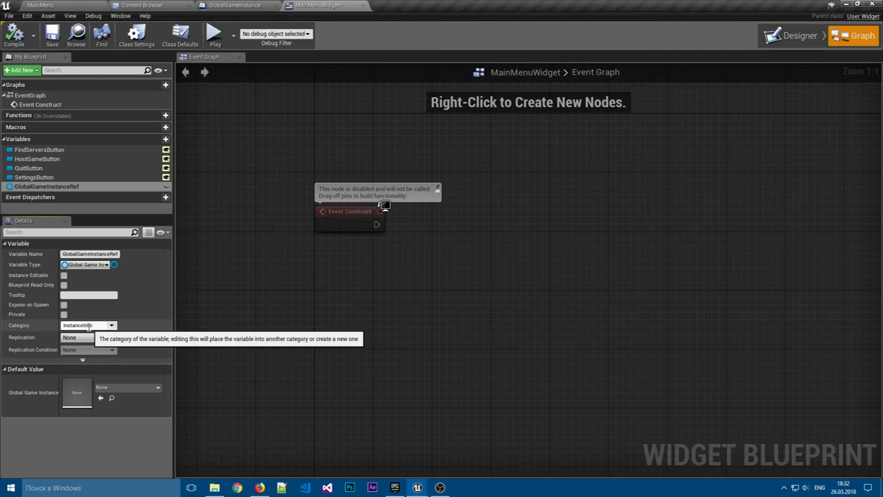
pyautogui.press('Return')
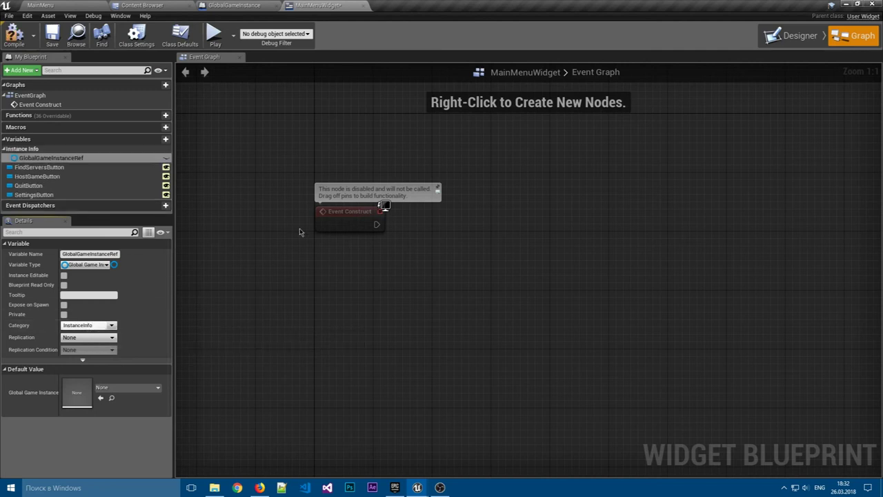
# - Place a SET node for GlobalGameInstanceRef in the event graph
pyautogui.moveTo(51, 158)
pyautogui.mouseDown()
pyautogui.moveTo(260, 271)
pyautogui.moveTo(508, 198)
pyautogui.mouseUp()
pyautogui.click(542, 212)
pyautogui.click(559, 204)
pyautogui.click(372, 203)
pyautogui.moveTo(373, 203)
pyautogui.mouseDown(button='right')
pyautogui.moveTo(464, 225)
pyautogui.moveTo(431, 234)
pyautogui.mouseUp(button='right')
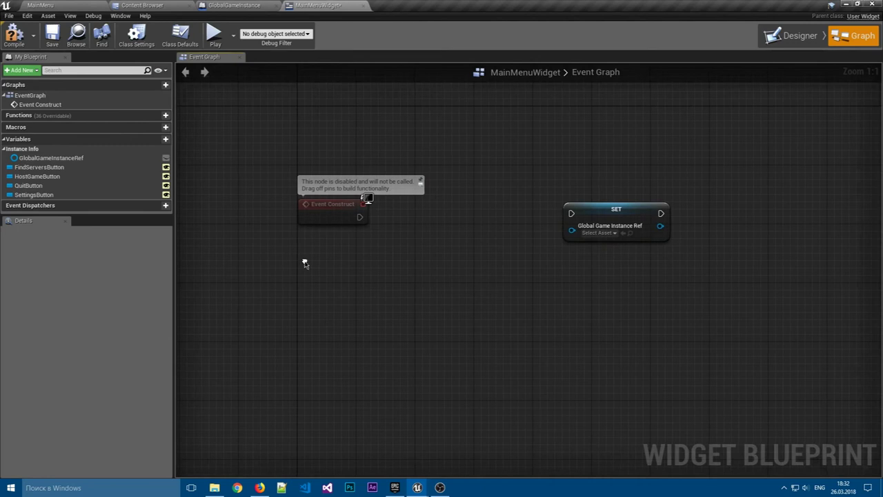
# - Add a Get Game Instance node to the graph
pyautogui.rightClick(303, 263)
pyautogui.write('getg')
pyautogui.press('BackSpace')
pyautogui.write('game')
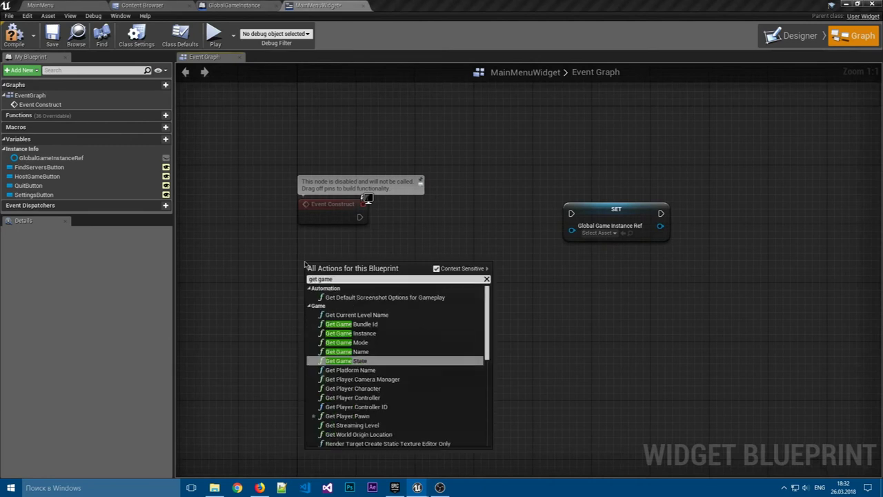
pyautogui.click(362, 338)
pyautogui.click(404, 227)
pyautogui.moveTo(404, 227); pyautogui.dragTo(388, 245, button='right')
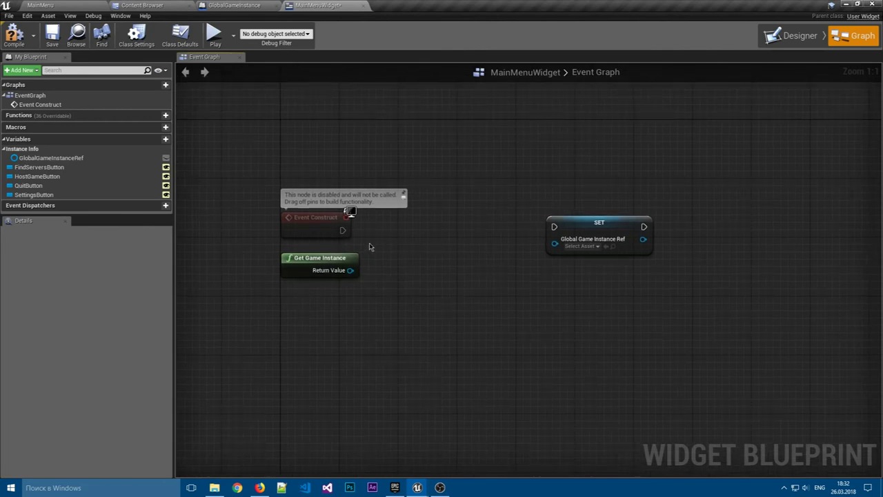
pyautogui.moveTo(380, 243); pyautogui.dragTo(385, 246, button='right')
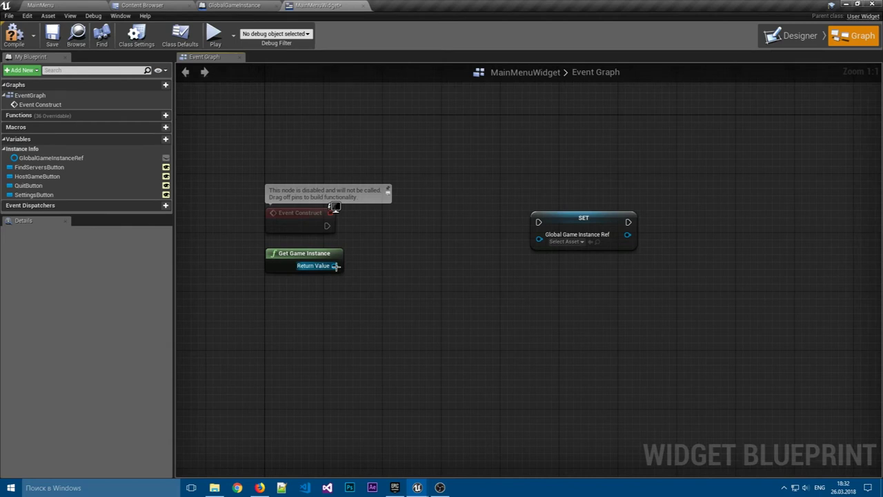
# - Cast the Get Game Instance return value to GlobalGameInstance
pyautogui.moveTo(334, 266); pyautogui.dragTo(369, 235)
pyautogui.write('cast')
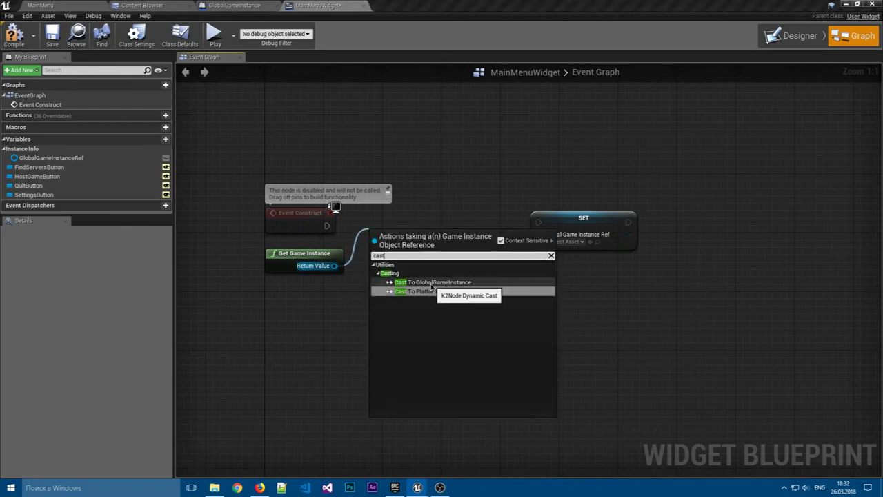
pyautogui.press('Up')
pyautogui.press('Return')
# - Wire Event Construct into the cast, and the cast's success and result into SET
pyautogui.click(332, 224)
pyautogui.moveTo(328, 229); pyautogui.dragTo(376, 243)
pyautogui.moveTo(398, 241); pyautogui.dragTo(382, 226)
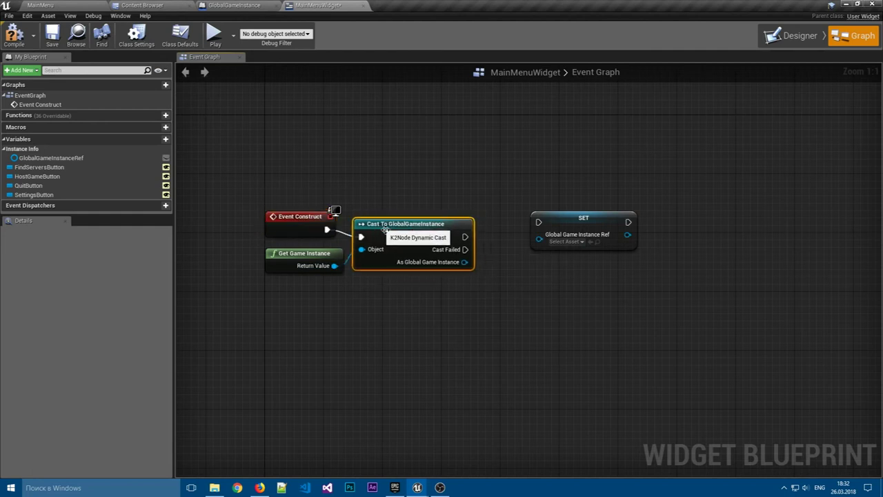
pyautogui.moveTo(465, 229); pyautogui.dragTo(543, 226)
pyautogui.moveTo(464, 255); pyautogui.dragTo(514, 252)
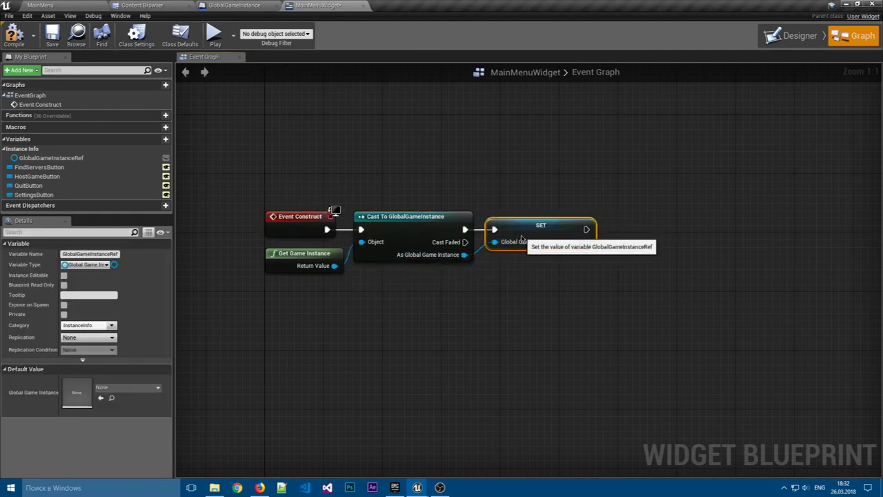
pyautogui.click(522, 281)
pyautogui.moveTo(522, 281); pyautogui.dragTo(567, 269, button='right')
pyautogui.scroll(-2, 567, 269)
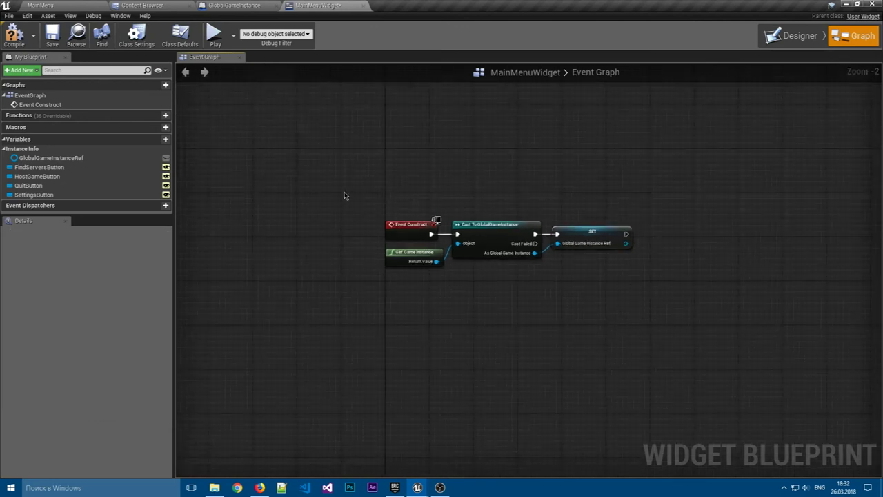
pyautogui.moveTo(345, 195); pyautogui.dragTo(285, 180, button='right')
# - Wrap the four game-instance nodes in a comment titled 'Инициализация GameInstance'
pyautogui.moveTo(303, 187); pyautogui.dragTo(615, 290)
pyautogui.press('c')
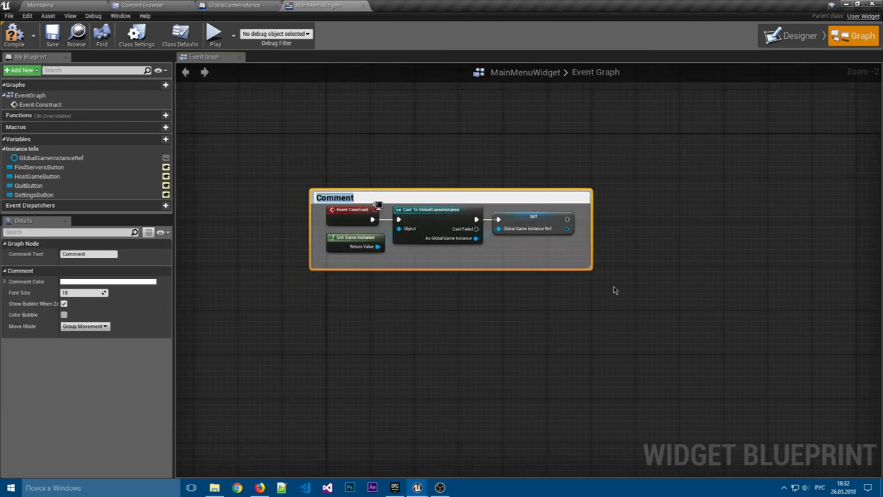
pyautogui.write('Инициали')
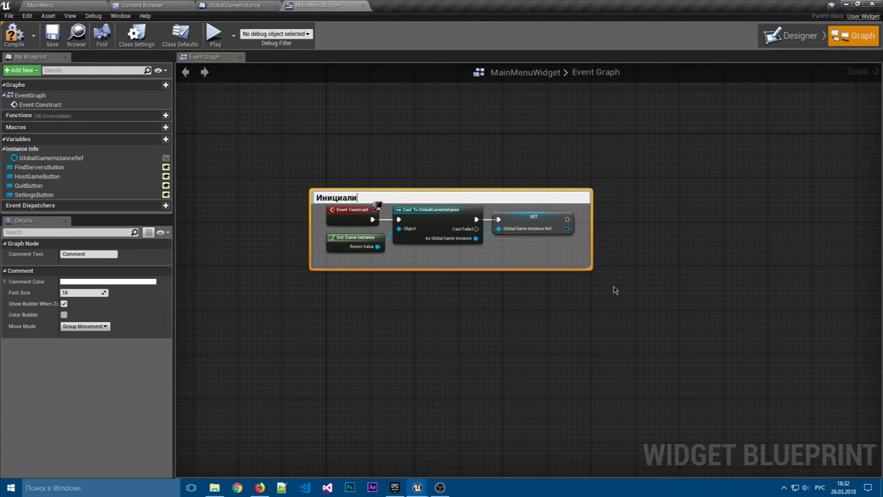
pyautogui.write('зация GameInstance')
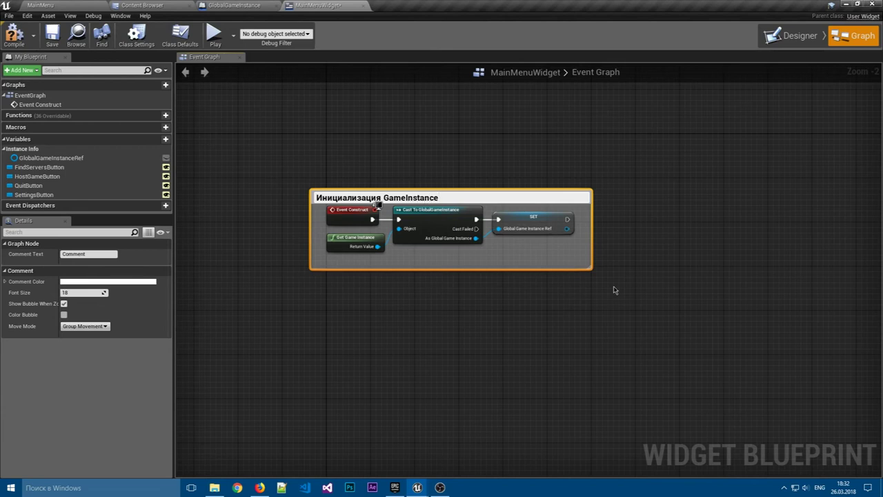
pyautogui.press('Return')
pyautogui.hotkey('alt', 'shift')
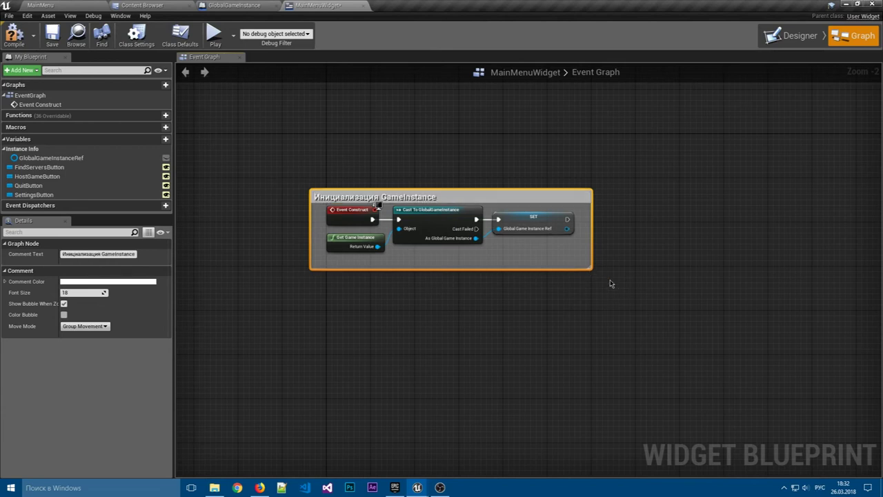
# - Save the MainMenuWidget blueprint
pyautogui.click(610, 279)
pyautogui.moveTo(610, 279); pyautogui.dragTo(541, 203, button='right')
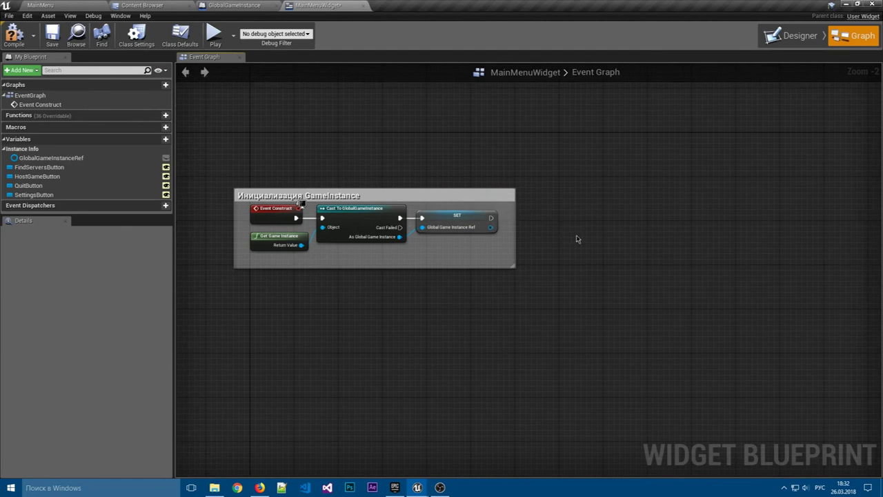
pyautogui.moveTo(576, 235); pyautogui.dragTo(601, 240, button='right')
pyautogui.click(52, 38)
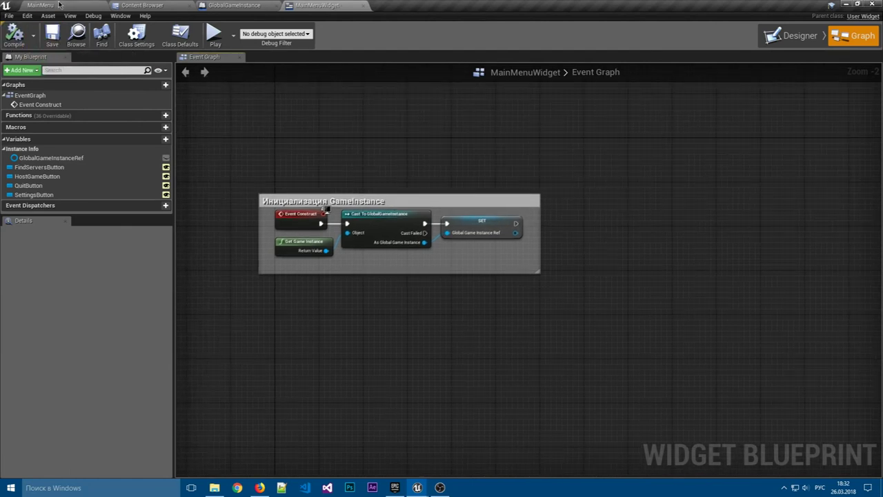
# - Set the Game Instance Class in Project Settings > Maps & Modes to GlobalGameInstance, then close Project Settings
pyautogui.click(28, 16)
pyautogui.click(69, 124)
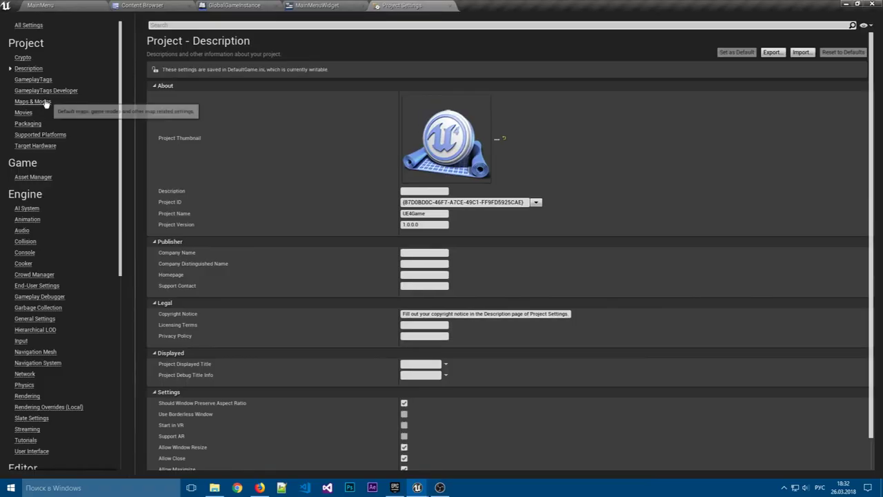
pyautogui.click(33, 102)
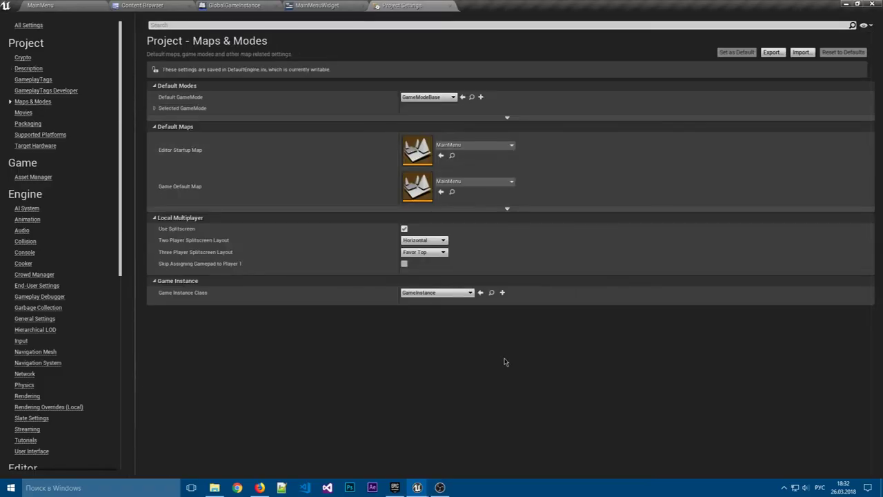
pyautogui.click(428, 292)
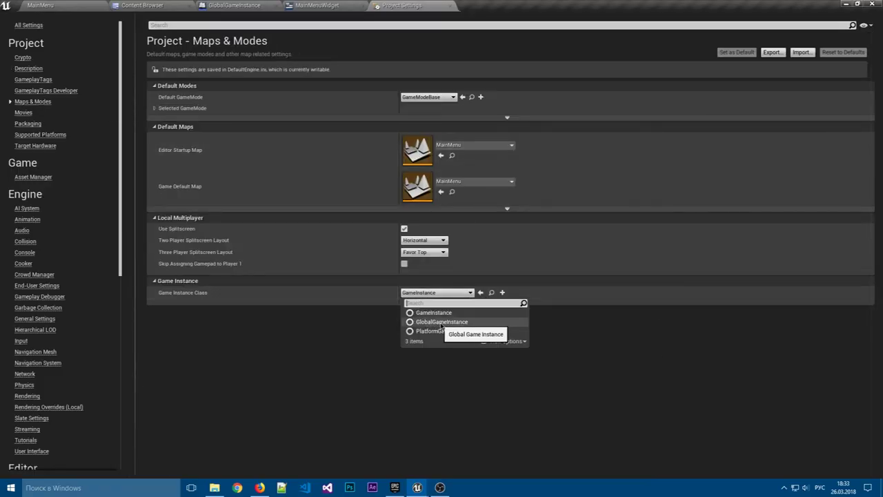
pyautogui.click(485, 324)
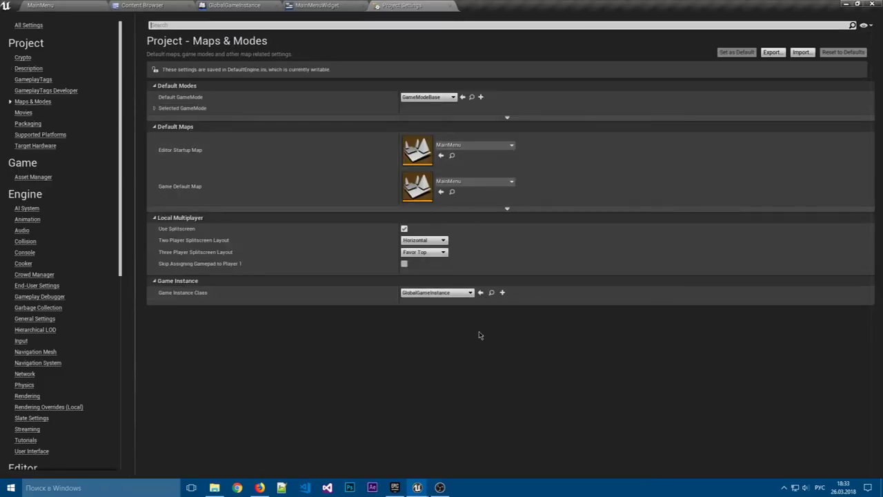
pyautogui.click(450, 5)
# - Pan around the event graph, then select the QuitButton variable to show its events
pyautogui.scroll(2, 592, 236)
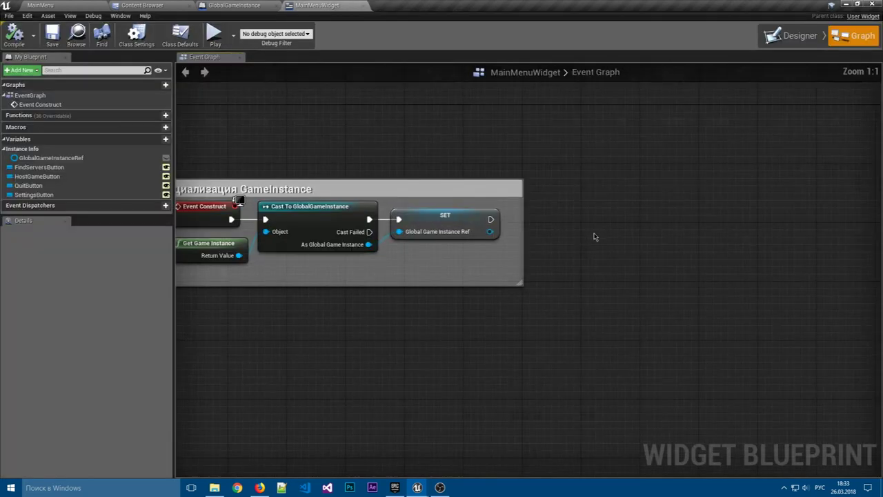
pyautogui.scroll(-3, 600, 243)
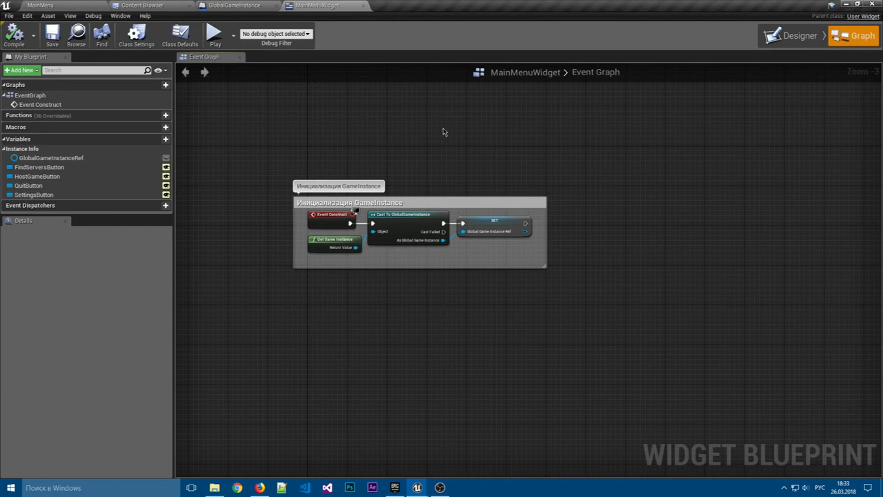
pyautogui.moveTo(559, 239); pyautogui.dragTo(584, 254, button='right')
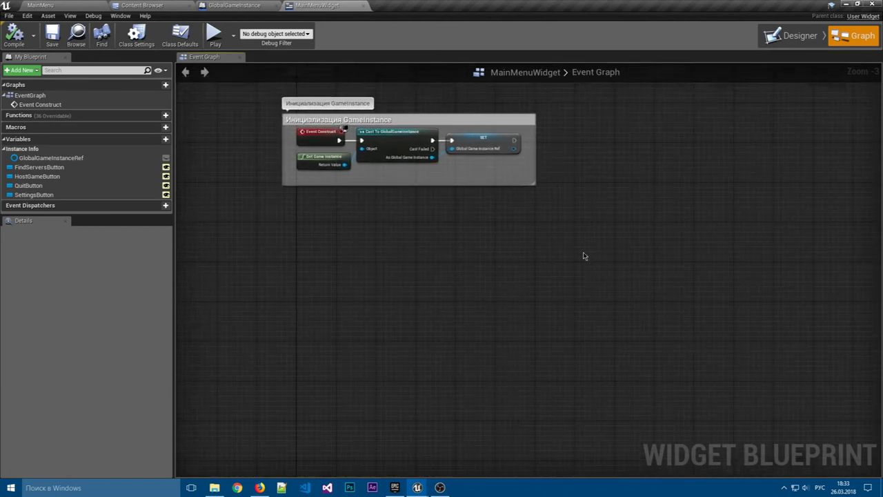
pyautogui.moveTo(416, 243); pyautogui.dragTo(338, 218, button='right')
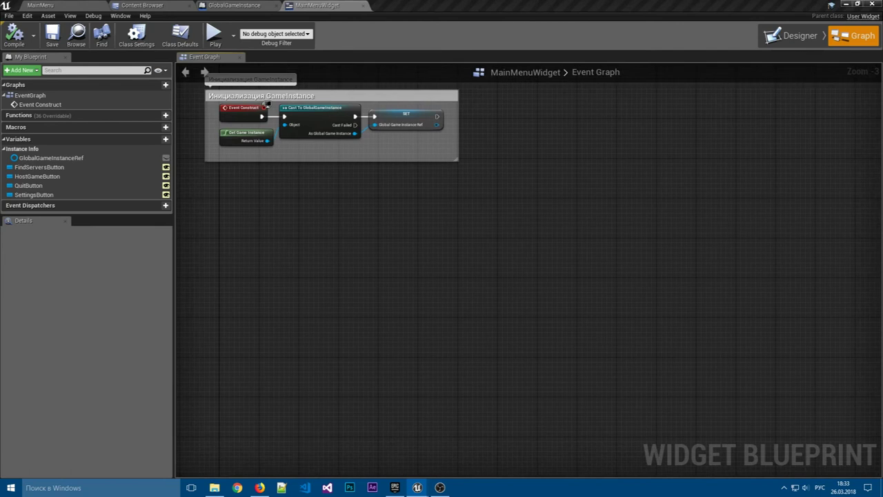
pyautogui.moveTo(392, 207); pyautogui.dragTo(469, 258, button='right')
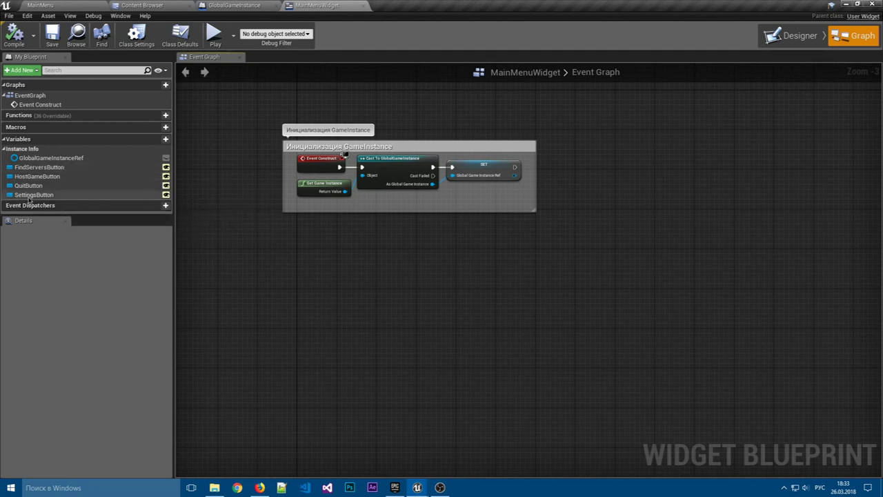
pyautogui.click(28, 185)
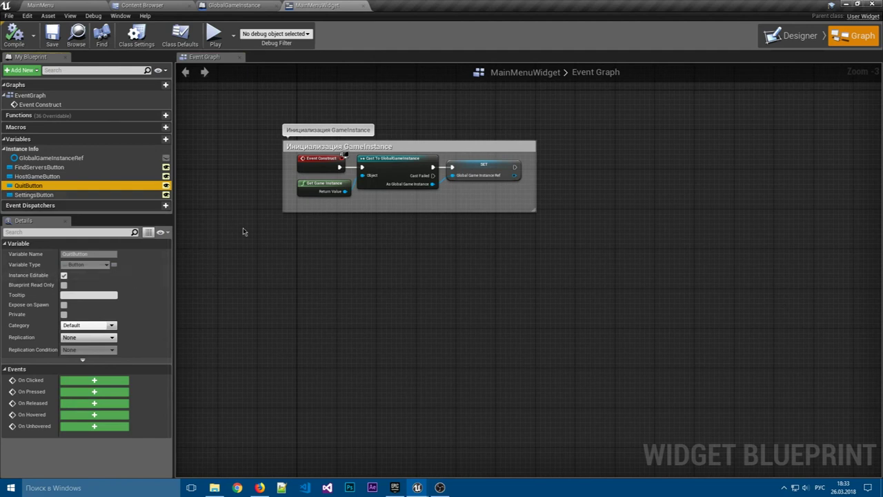
# - Add an On Clicked (QuitButton) event and a Get Owning Player node
pyautogui.click(80, 380)
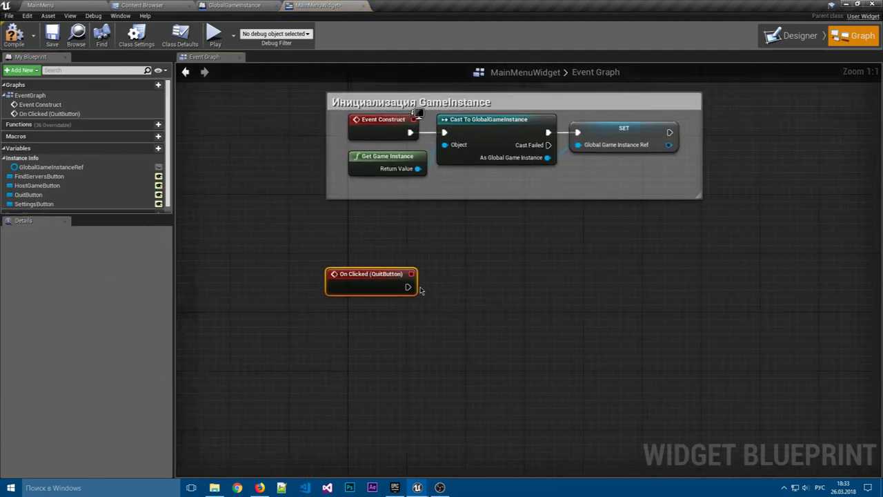
pyautogui.click(349, 328)
pyautogui.rightClick(350, 326)
pyautogui.write('nye')
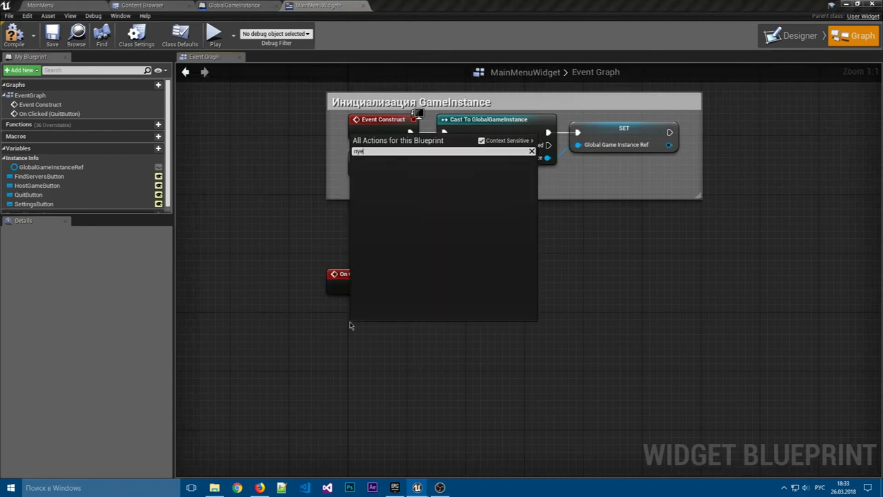
pyautogui.press('BackSpace')
pyautogui.press('BackSpace')
pyautogui.press('BackSpace')
pyautogui.hotkey('alt', 'shift')
pyautogui.write('get')
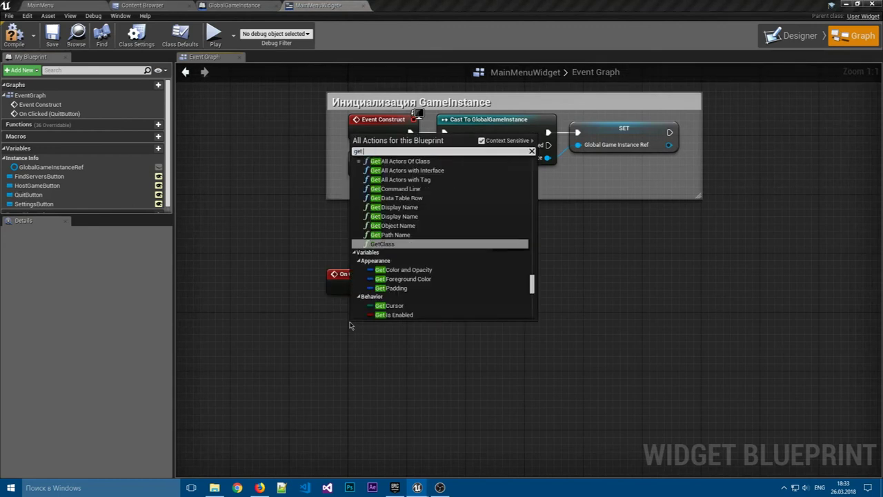
pyautogui.write(' ownl')
pyautogui.press('BackSpace')
pyautogui.write('i')
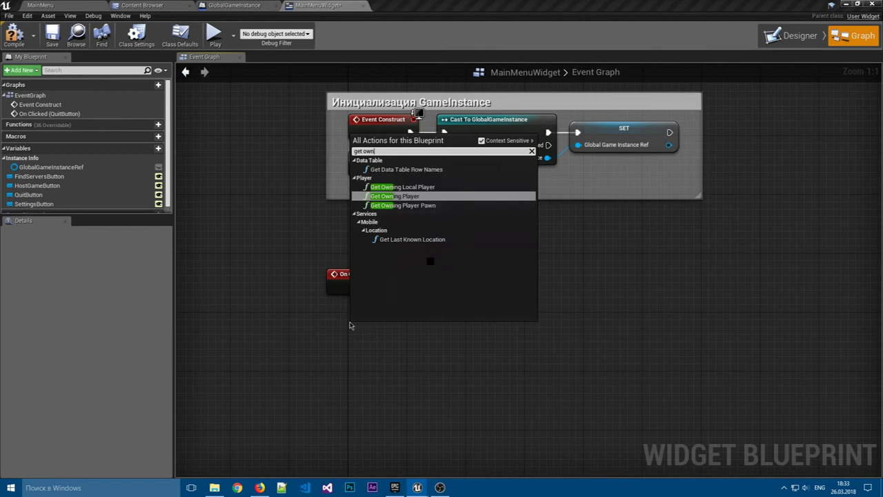
pyautogui.press('Return')
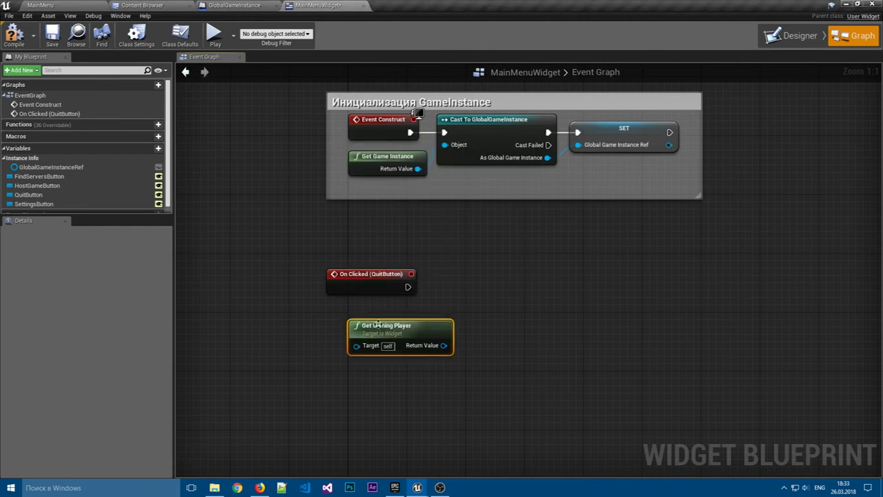
pyautogui.moveTo(349, 323); pyautogui.dragTo(328, 308)
pyautogui.click(478, 309)
# - Add a Quit Game node fed by the owning player, with Quit as the quit preference
pyautogui.moveTo(476, 308); pyautogui.dragTo(398, 306, button='right')
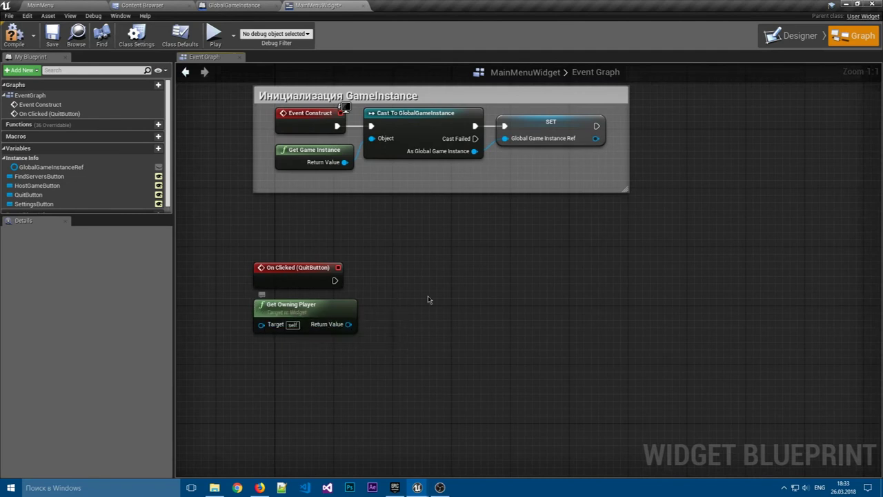
pyautogui.moveTo(402, 270); pyautogui.dragTo(487, 301, button='right')
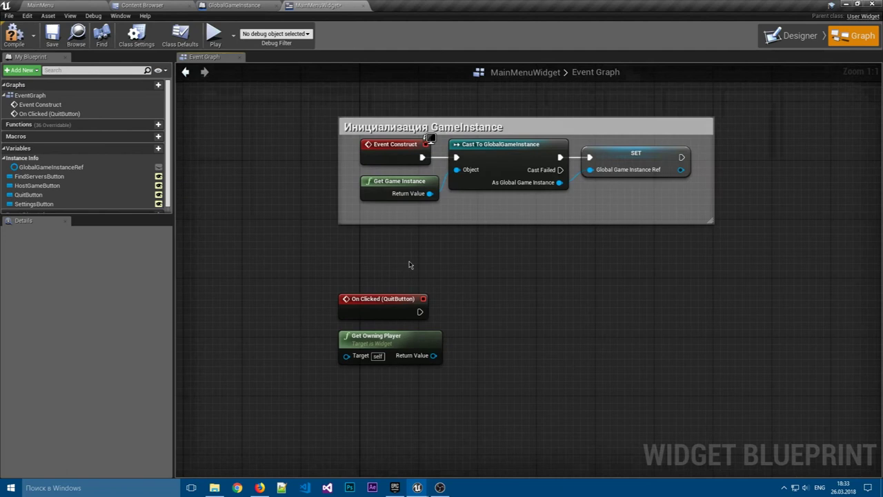
pyautogui.moveTo(449, 337); pyautogui.dragTo(420, 301, button='right')
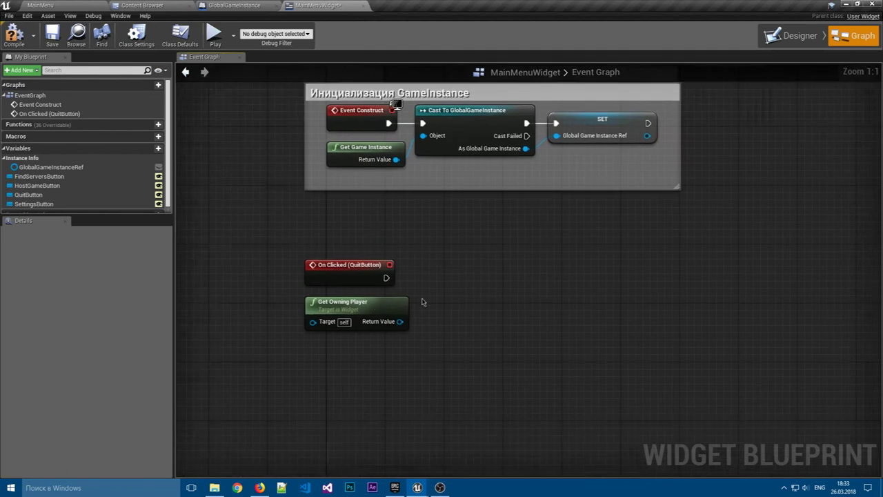
pyautogui.moveTo(463, 331); pyautogui.dragTo(422, 307, button='right')
pyautogui.rightClick(429, 297)
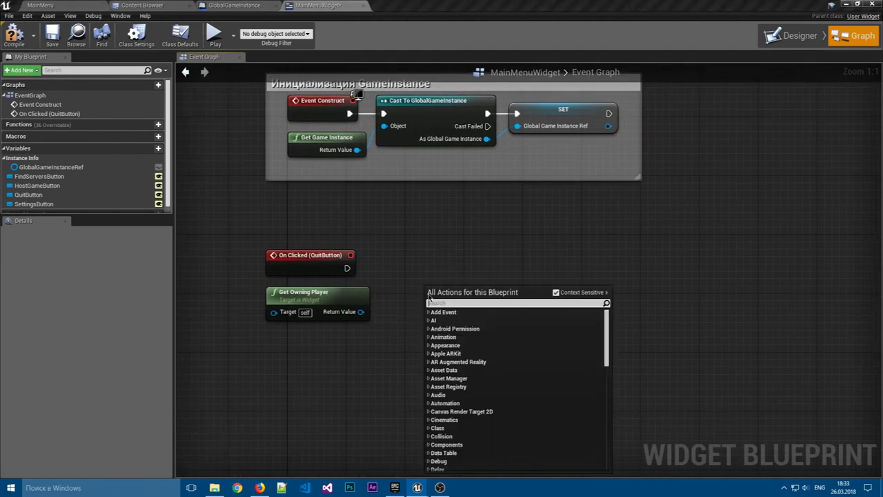
pyautogui.write('quit game')
pyautogui.click(459, 322)
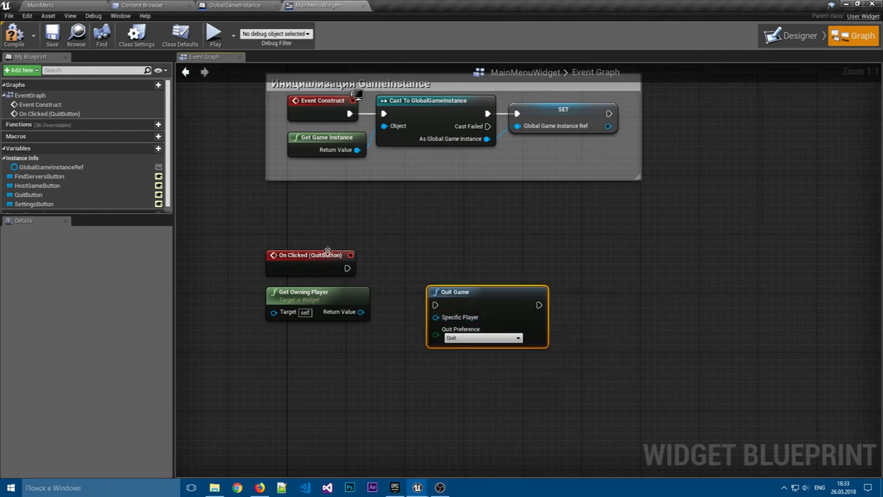
pyautogui.moveTo(347, 268)
pyautogui.mouseDown()
pyautogui.moveTo(434, 304)
pyautogui.moveTo(425, 263)
pyautogui.mouseUp()
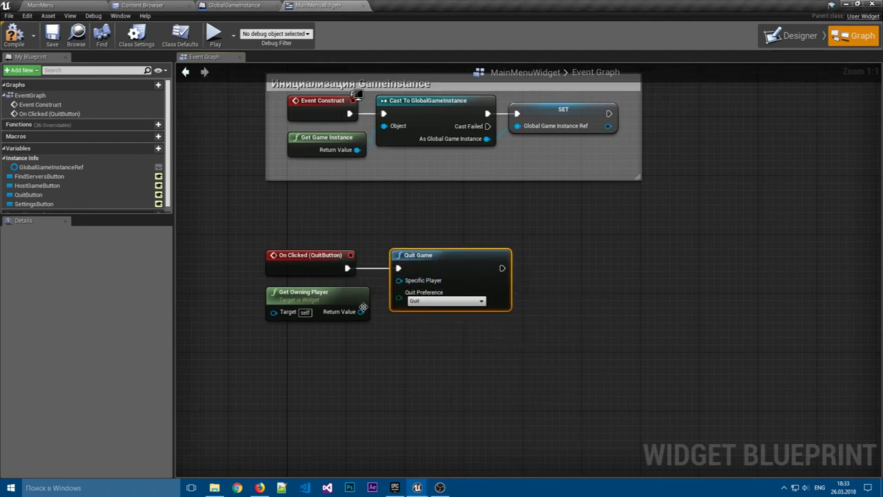
pyautogui.moveTo(360, 311); pyautogui.dragTo(401, 284)
pyautogui.click(431, 301)
pyautogui.click(428, 310)
# - Wrap the quit nodes in a comment titled 'Выход из игры' and save the blueprint
pyautogui.click(569, 312)
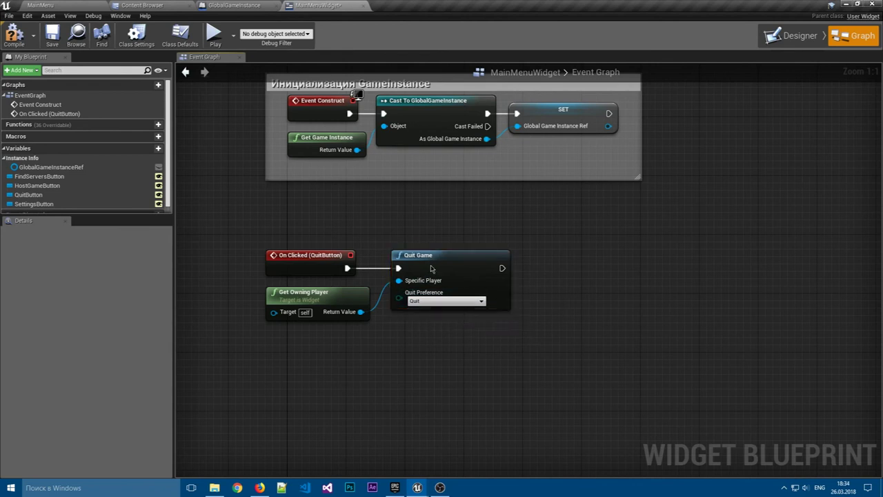
pyautogui.moveTo(433, 269); pyautogui.dragTo(426, 269)
pyautogui.click(588, 366)
pyautogui.moveTo(587, 367); pyautogui.dragTo(255, 245)
pyautogui.press('c')
pyautogui.hotkey('alt', 'shift')
pyautogui.write('Выход из игры')
pyautogui.press('Return')
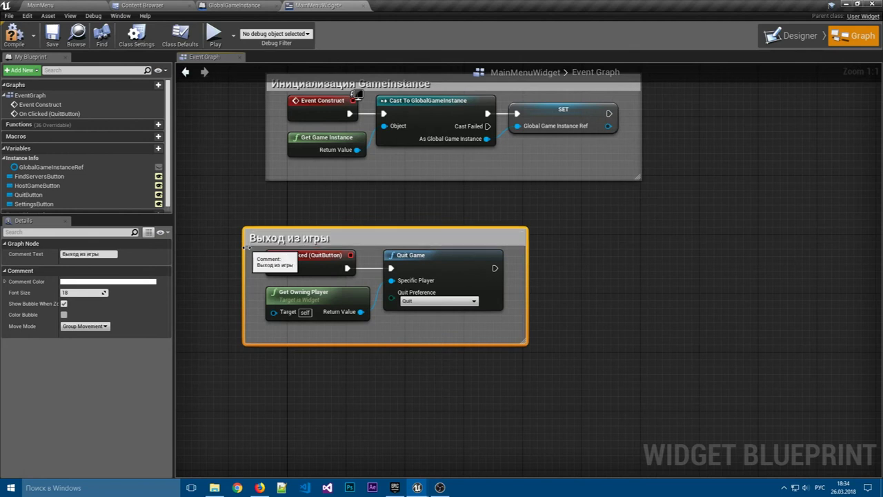
pyautogui.moveTo(356, 237); pyautogui.dragTo(377, 237)
pyautogui.click(348, 194)
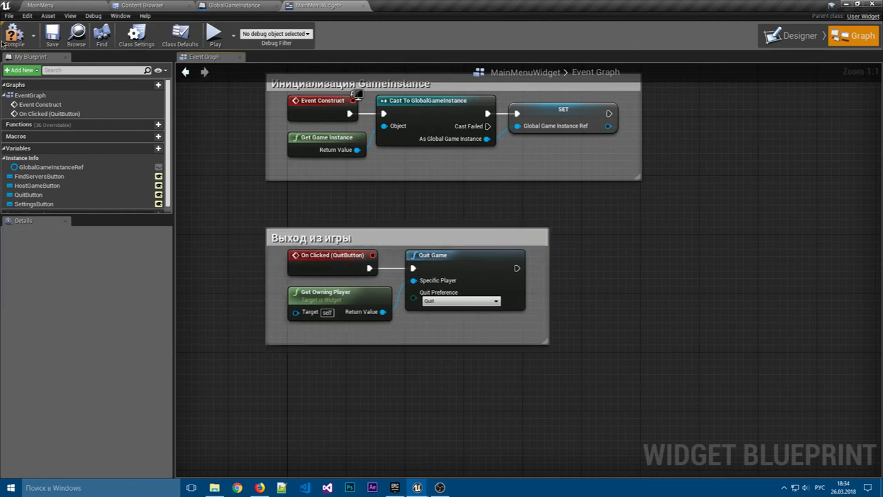
pyautogui.click(52, 39)
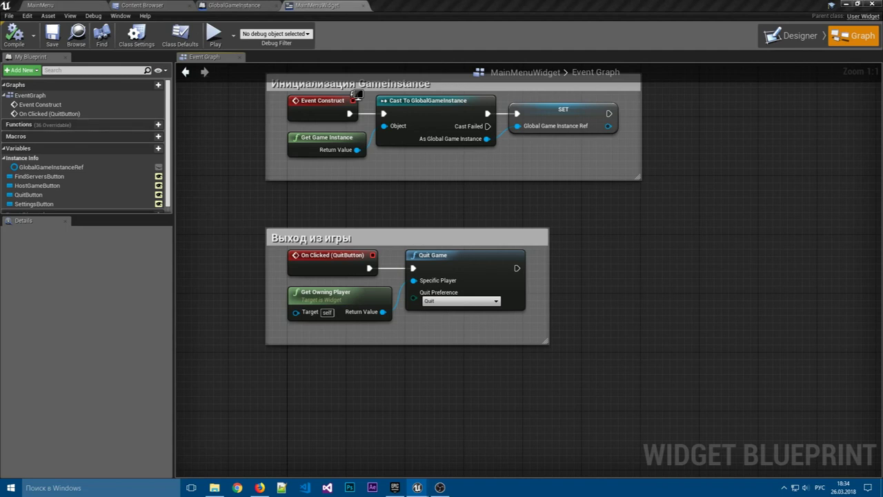
# - Look over the GlobalGameInstance blueprint's event graph
pyautogui.click(234, 5)
pyautogui.scroll(-4, 441, 199)
pyautogui.scroll(4, 435, 223)
pyautogui.scroll(-1, 422, 278)
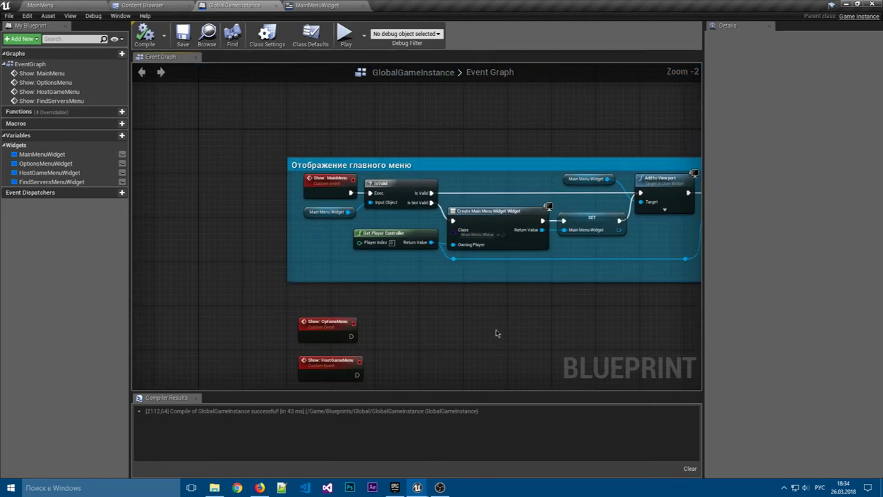
pyautogui.moveTo(404, 280); pyautogui.dragTo(382, 216, button='right')
pyautogui.scroll(2, 335, 162)
pyautogui.moveTo(335, 162)
pyautogui.mouseDown(button='right')
pyautogui.moveTo(438, 197)
pyautogui.moveTo(373, 159)
pyautogui.mouseUp(button='right')
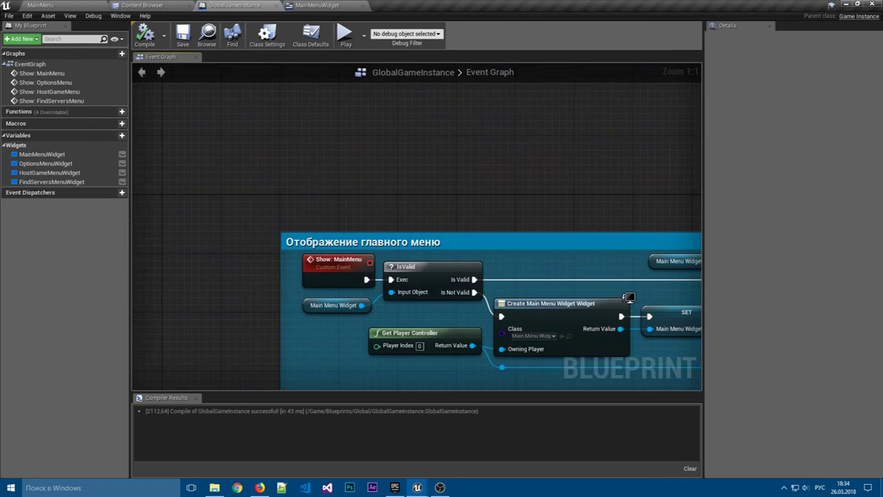
pyautogui.moveTo(539, 191); pyautogui.dragTo(505, 179, button='right')
# - Open the MainMenu level from the Content Browser
pyautogui.click(331, 6)
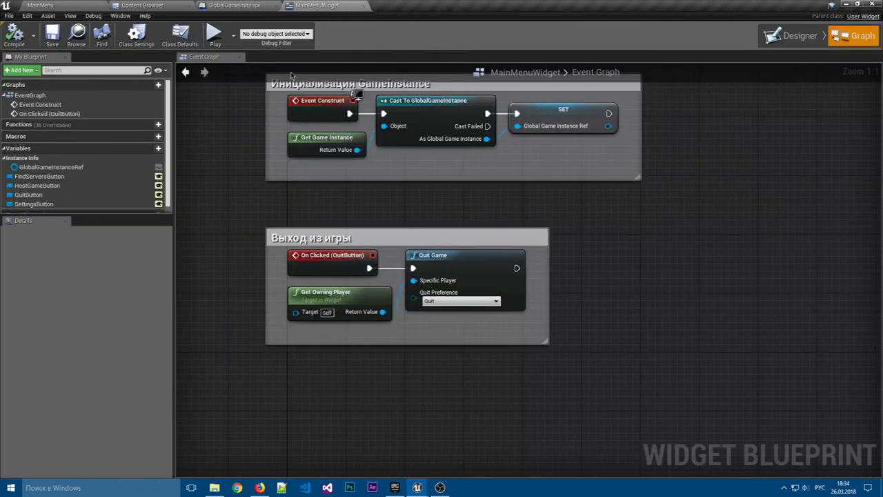
pyautogui.click(165, 5)
pyautogui.doubleClick(159, 57)
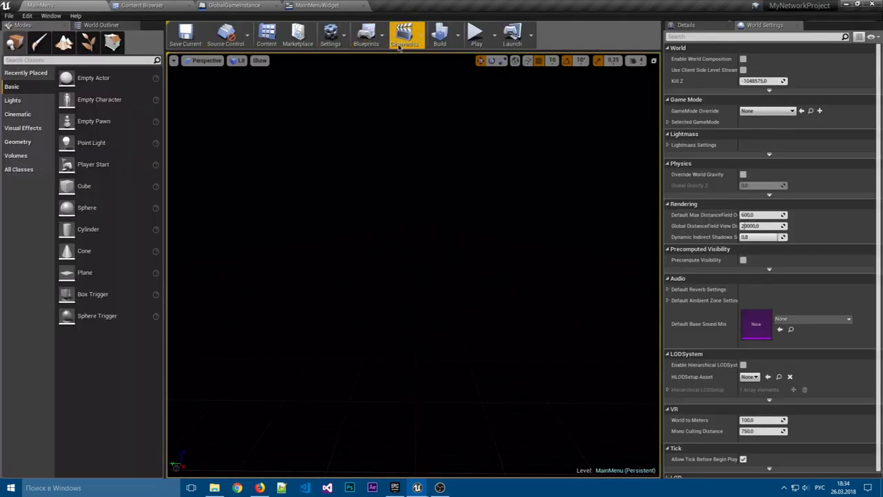
# - Open the MainMenu level blueprint and delete its Event Tick node
pyautogui.click(376, 40)
pyautogui.click(397, 113)
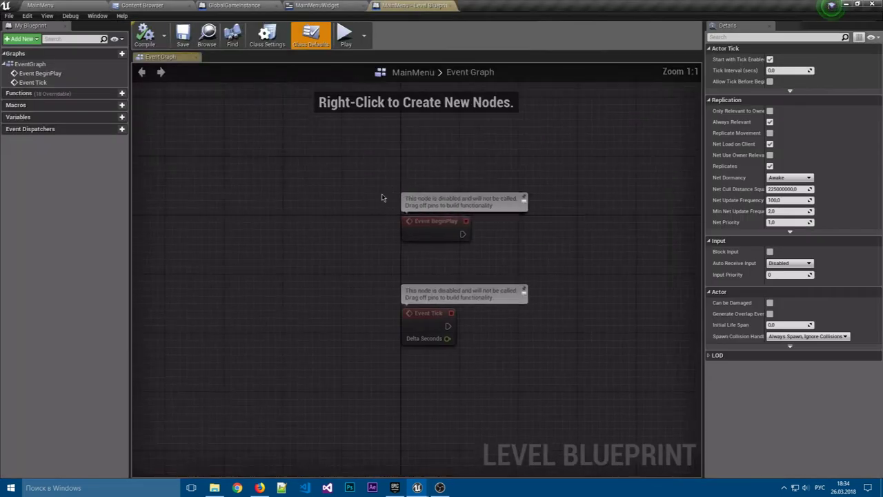
pyautogui.moveTo(323, 247); pyautogui.dragTo(482, 334)
pyautogui.press('Delete')
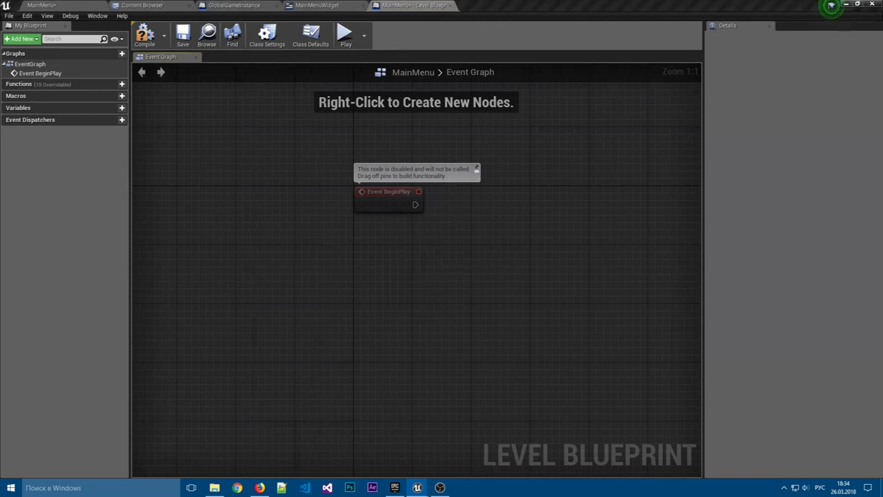
# - From Event BeginPlay, cast Get Game Instance to GlobalGameInstance
pyautogui.rightClick(378, 238)
pyautogui.write('nye')
pyautogui.press('BackSpace')
pyautogui.press('BackSpace')
pyautogui.press('BackSpace')
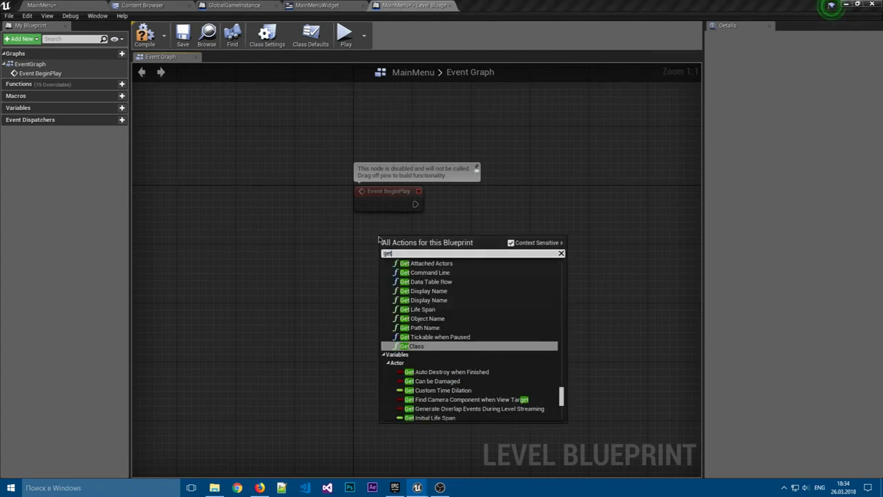
pyautogui.write('get game')
pyautogui.press('Escape')
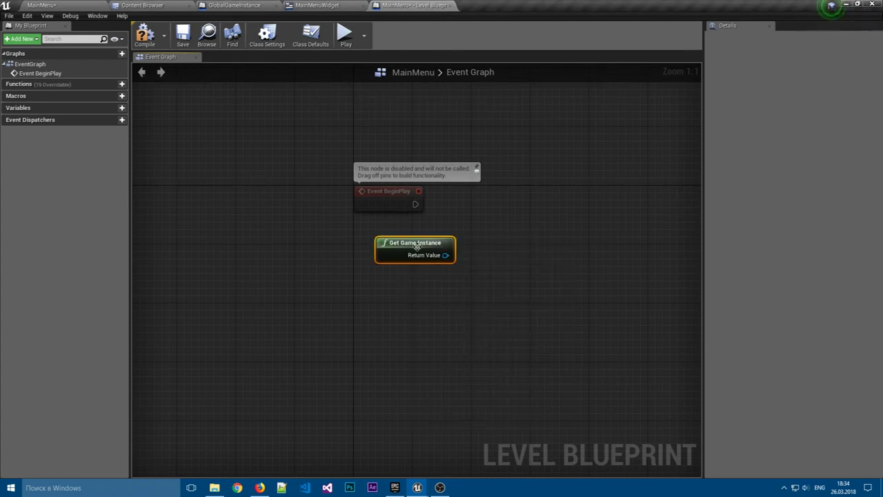
pyautogui.moveTo(467, 247)
pyautogui.mouseDown()
pyautogui.moveTo(485, 219)
pyautogui.moveTo(423, 207)
pyautogui.mouseUp()
pyautogui.click(532, 278)
pyautogui.moveTo(414, 242); pyautogui.dragTo(392, 227)
pyautogui.moveTo(532, 233); pyautogui.dragTo(485, 205)
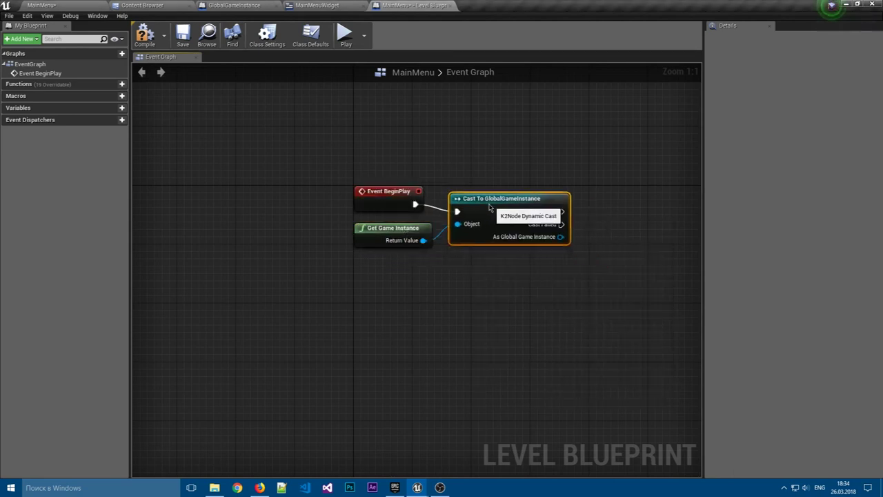
pyautogui.click(550, 272)
pyautogui.moveTo(550, 272); pyautogui.dragTo(435, 226, button='right')
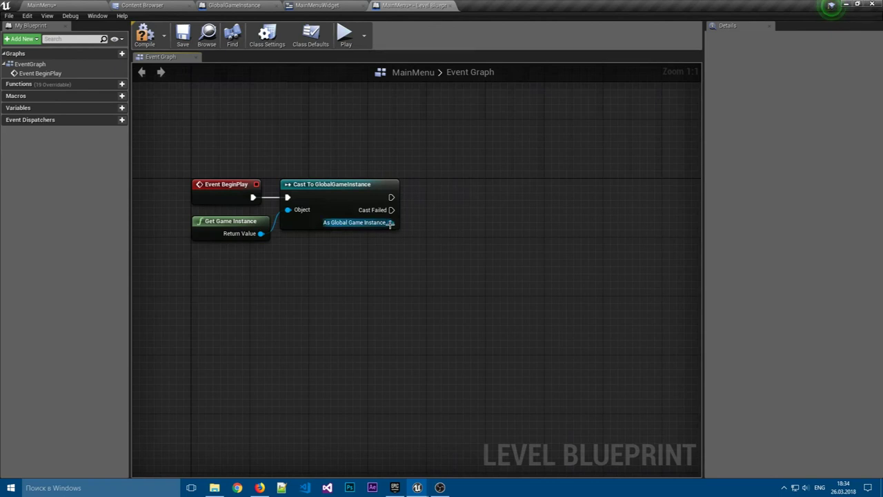
# - Call Show: Main Menu on the cast result, then compile and save the MainMenu map
pyautogui.moveTo(390, 223); pyautogui.dragTo(445, 200)
pyautogui.write('show')
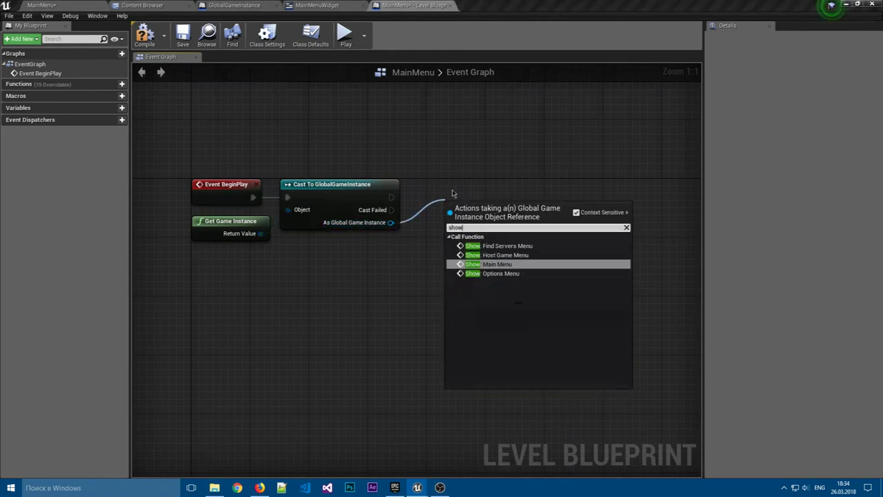
pyautogui.press('Return')
pyautogui.click(146, 46)
pyautogui.click(369, 119)
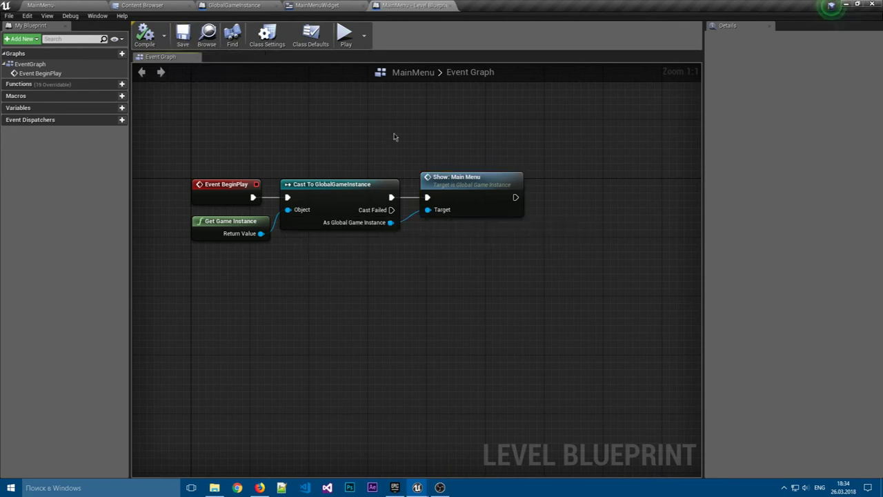
pyautogui.click(183, 35)
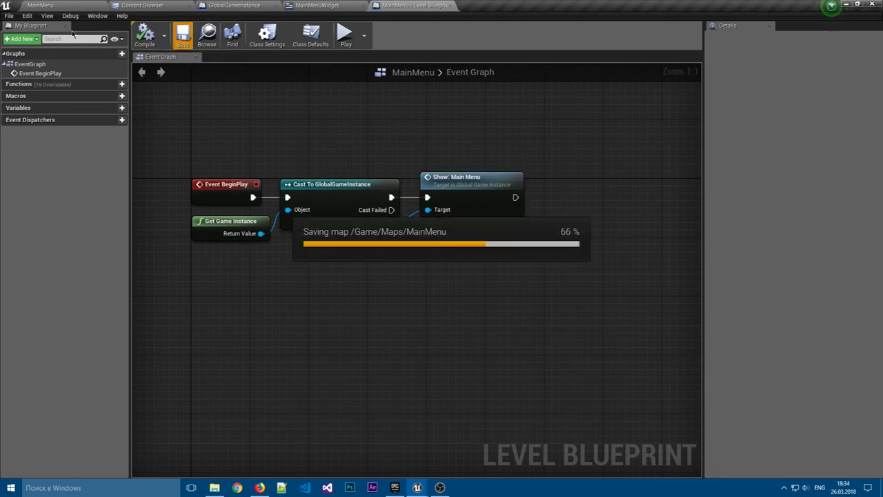
pyautogui.click(476, 32)
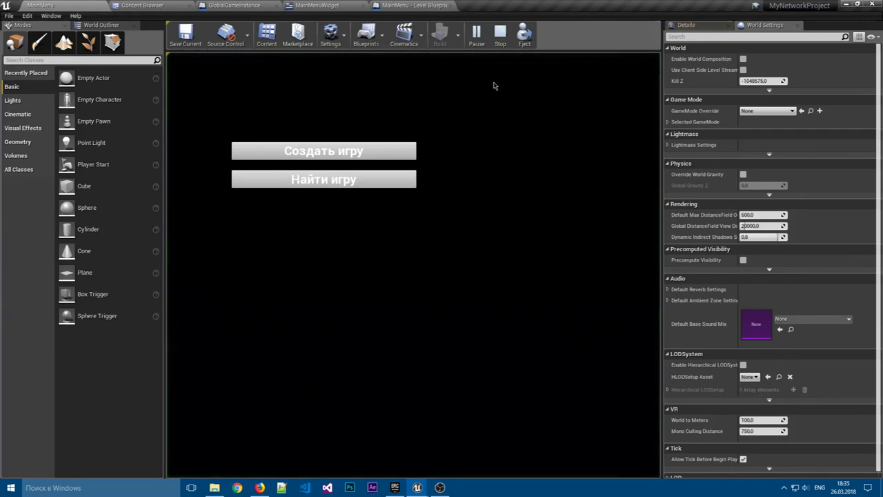
# - Launch the level as a Standalone Game to check the menu, then close the preview
pyautogui.click(495, 33)
pyautogui.click(495, 34)
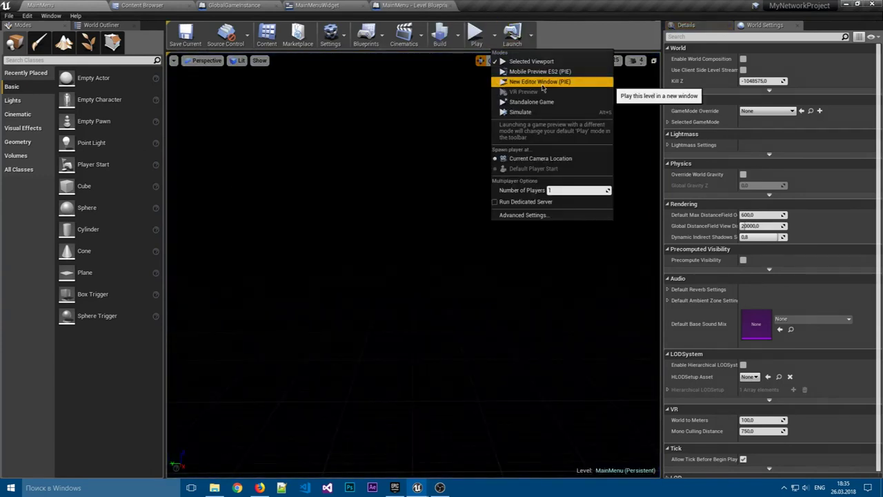
pyautogui.click(525, 81)
pyautogui.moveTo(531, 73); pyautogui.dragTo(522, 101)
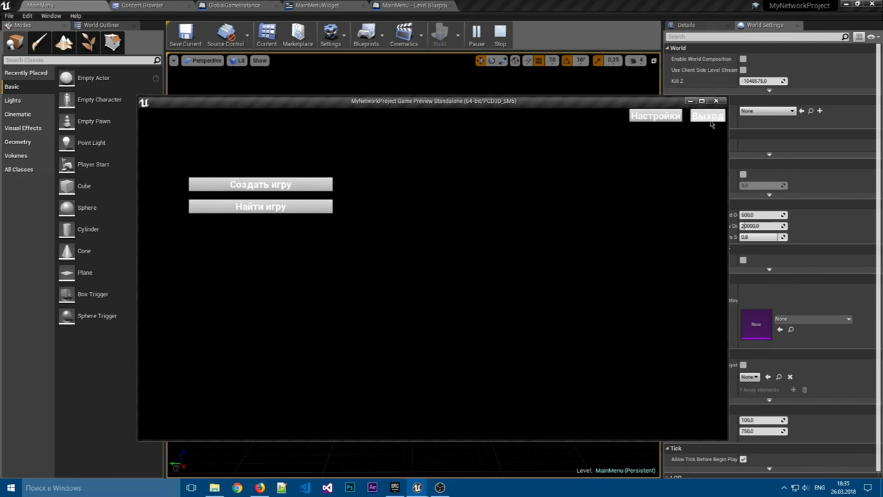
pyautogui.moveTo(553, 106); pyautogui.dragTo(508, 103)
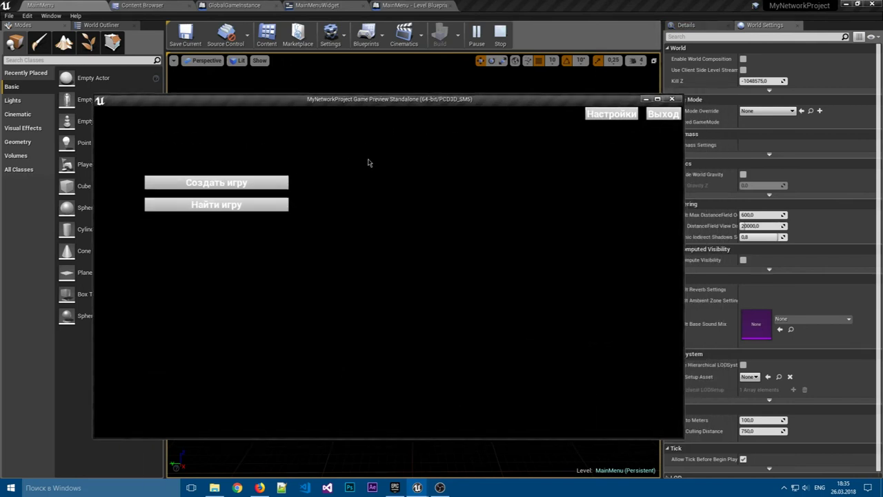
pyautogui.click(674, 100)
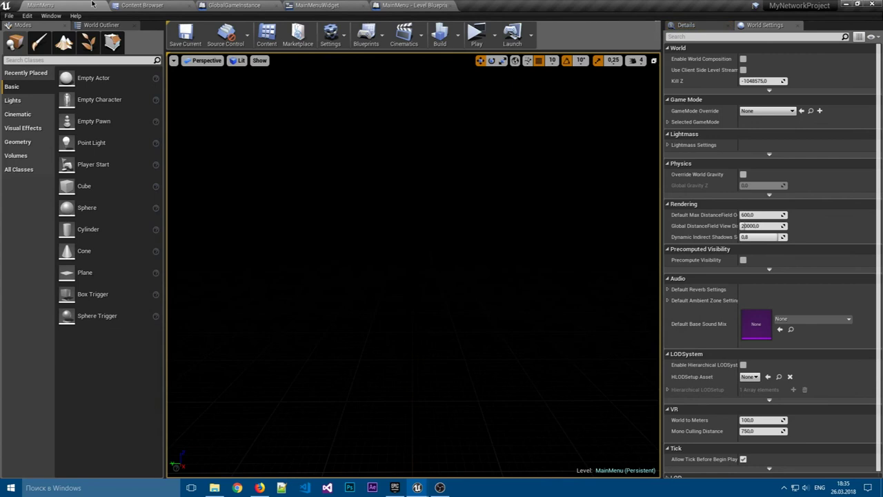
# - Close the MainMenu level blueprint tab
pyautogui.click(421, 5)
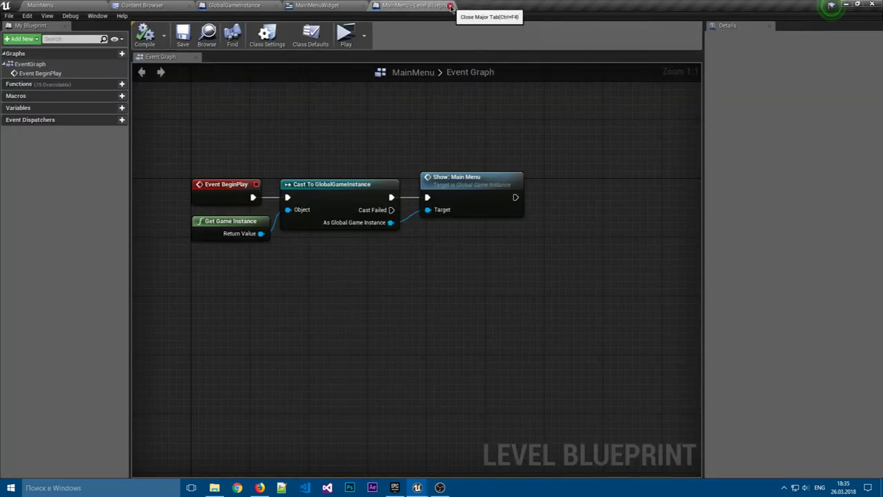
pyautogui.moveTo(378, 133); pyautogui.dragTo(404, 158, button='right')
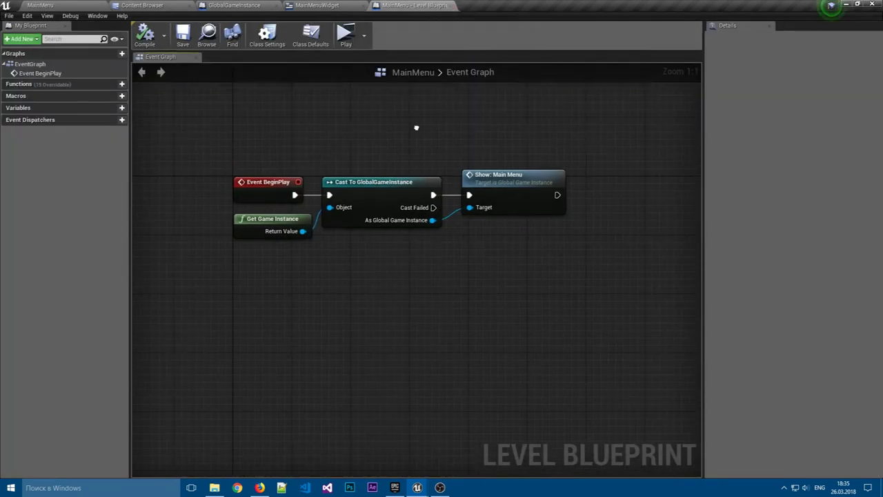
pyautogui.click(454, 5)
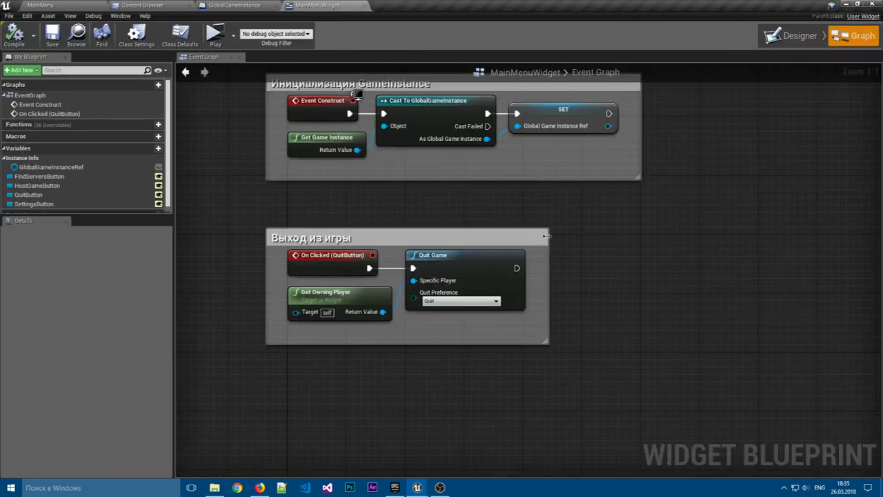
# - Add On Clicked events for FindServersButton, HostGameButton and SettingsButton
pyautogui.moveTo(593, 222); pyautogui.dragTo(580, 315, button='right')
pyautogui.moveTo(504, 303); pyautogui.dragTo(494, 214, button='right')
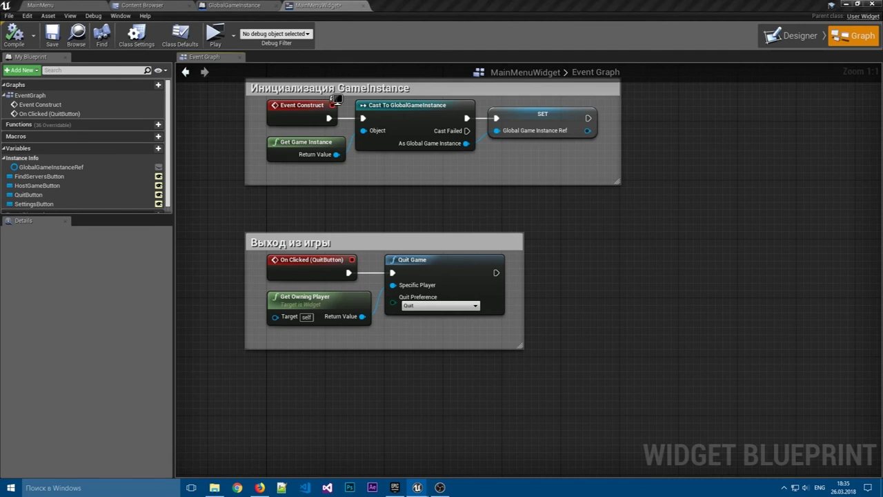
pyautogui.rightClick(545, 321)
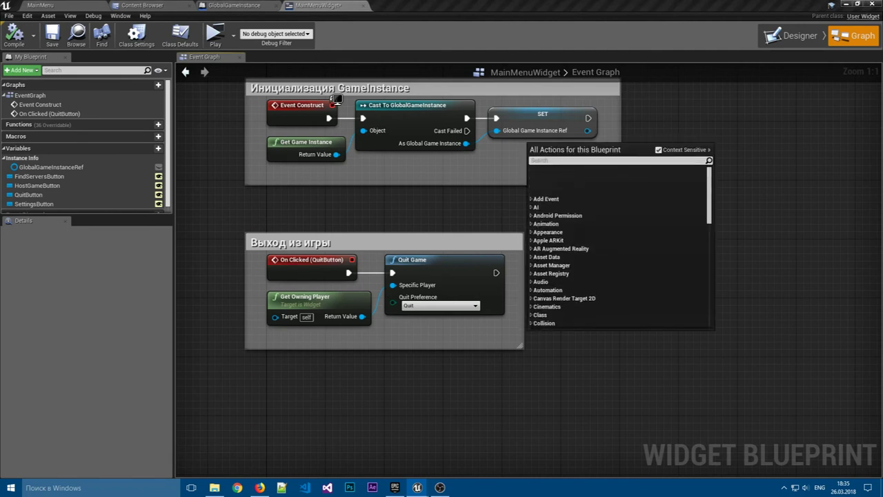
pyautogui.click(581, 399)
pyautogui.moveTo(453, 205); pyautogui.dragTo(496, 209, button='right')
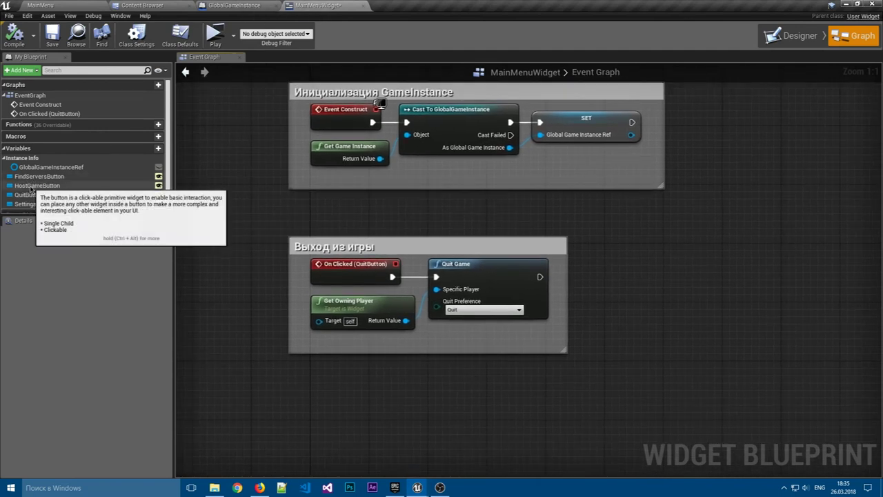
pyautogui.scroll(-1, 76, 185)
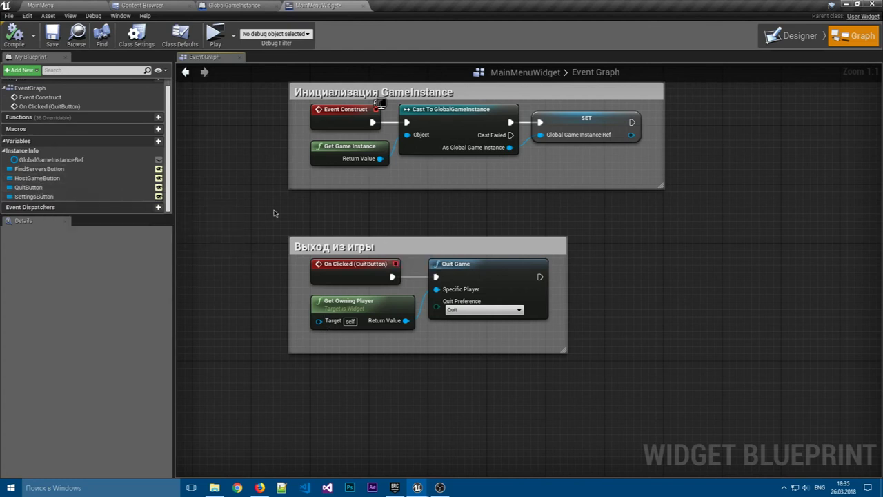
pyautogui.moveTo(276, 212); pyautogui.dragTo(445, 191, button='right')
pyautogui.click(40, 169)
pyautogui.click(94, 380)
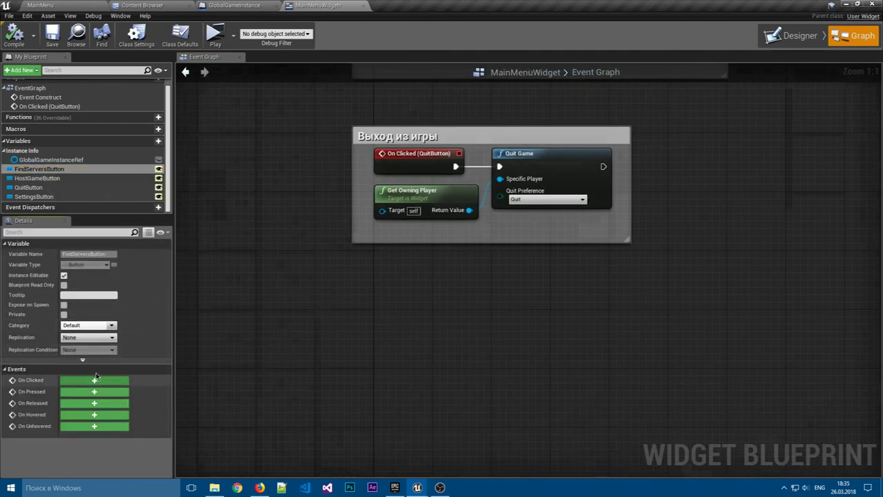
pyautogui.click(38, 187)
pyautogui.click(94, 381)
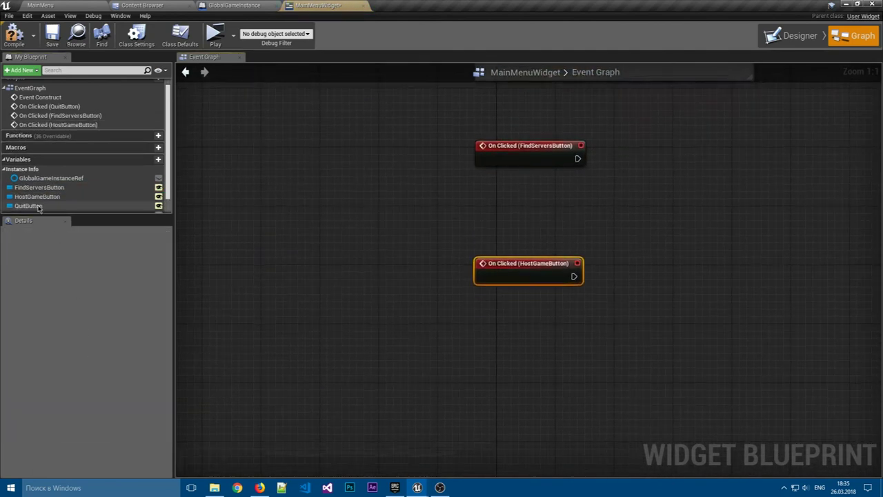
pyautogui.click(34, 196)
pyautogui.click(94, 380)
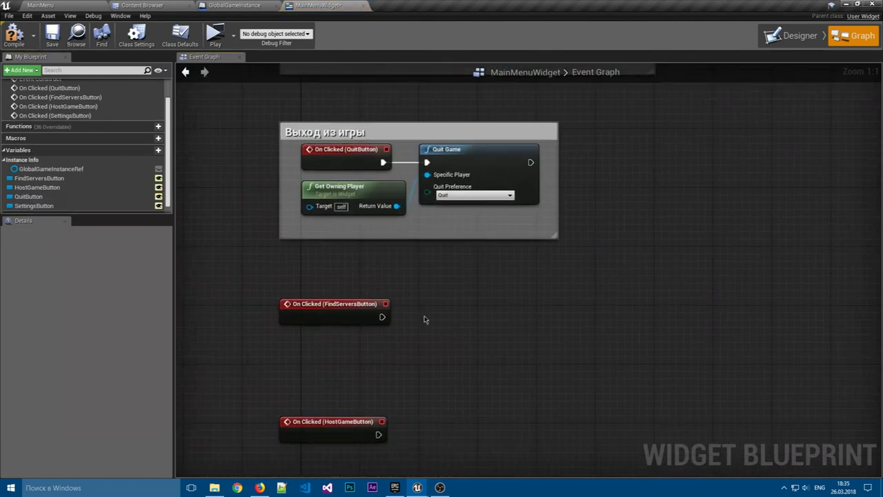
# - Add a Remove from Parent node wired to FindServersButton's On Clicked event
pyautogui.rightClick(425, 318)
pyautogui.write('remove')
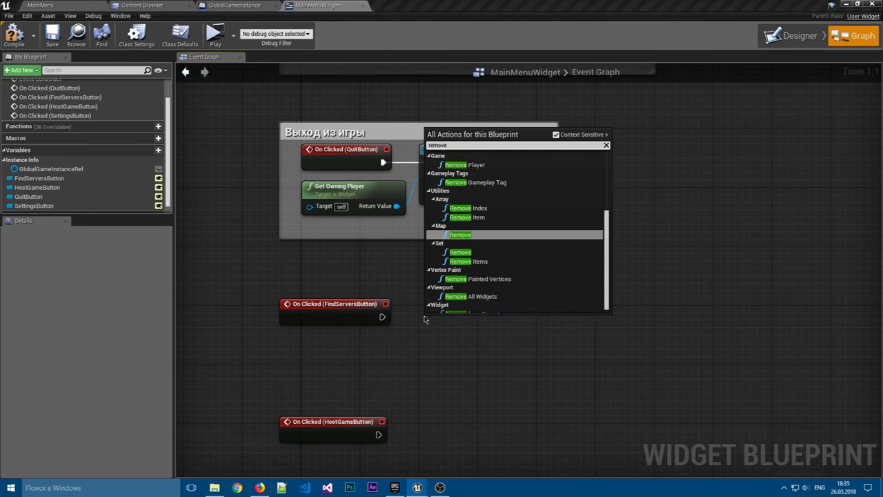
pyautogui.write(' from')
pyautogui.press('Return')
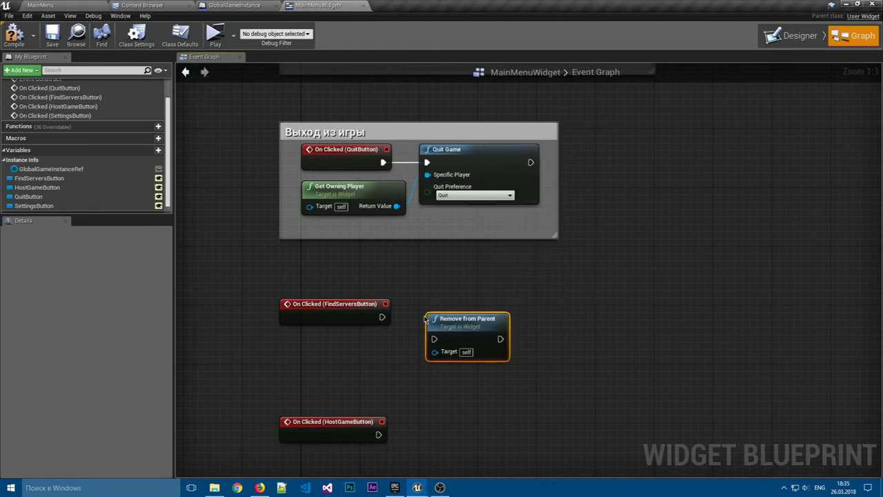
pyautogui.moveTo(425, 319)
pyautogui.mouseDown()
pyautogui.moveTo(403, 296)
pyautogui.moveTo(412, 323)
pyautogui.mouseUp()
pyautogui.click(359, 356)
pyautogui.moveTo(475, 363); pyautogui.dragTo(472, 335, button='right')
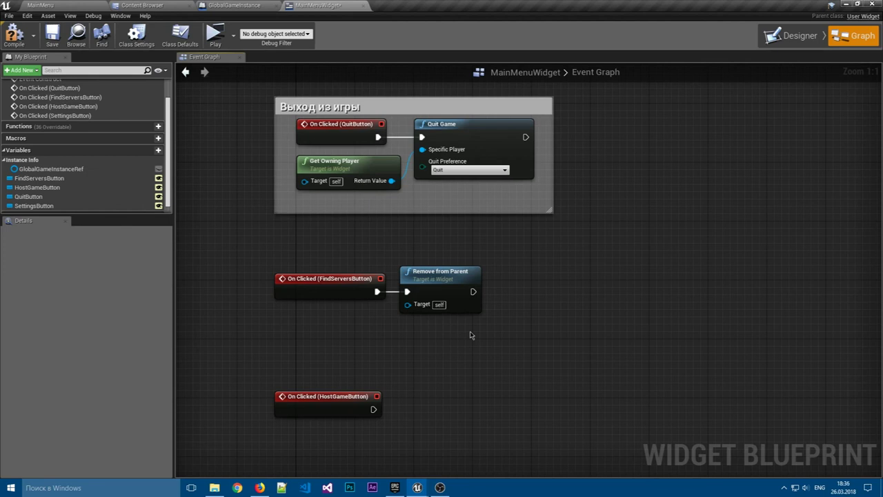
pyautogui.click(799, 35)
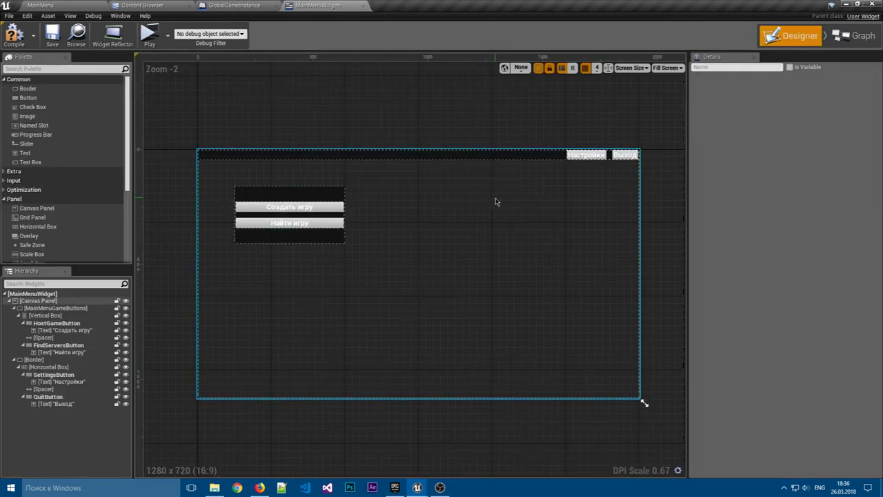
# - Delete the Remove from Parent node and compile the widget blueprint
pyautogui.click(856, 36)
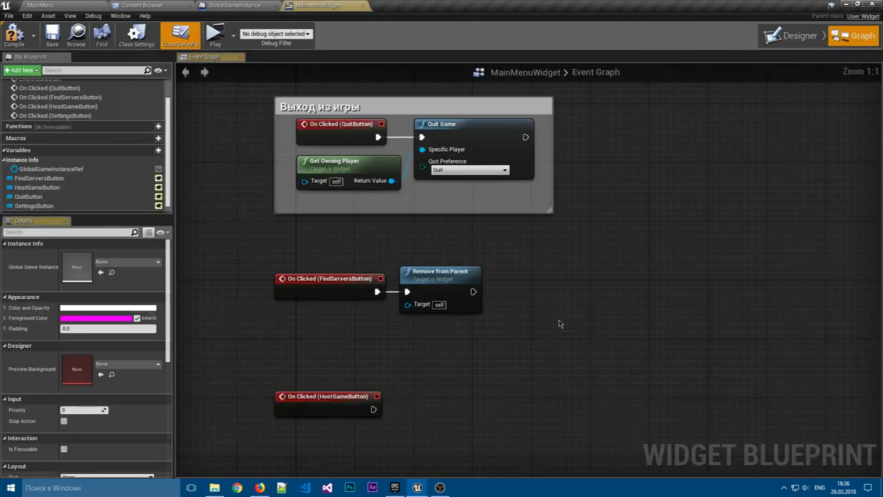
pyautogui.click(425, 269)
pyautogui.press('Delete')
pyautogui.click(14, 33)
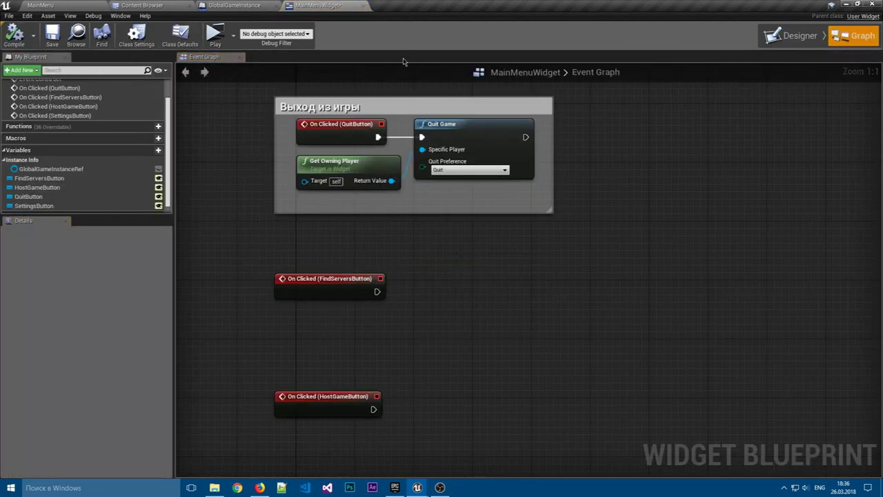
pyautogui.click(779, 39)
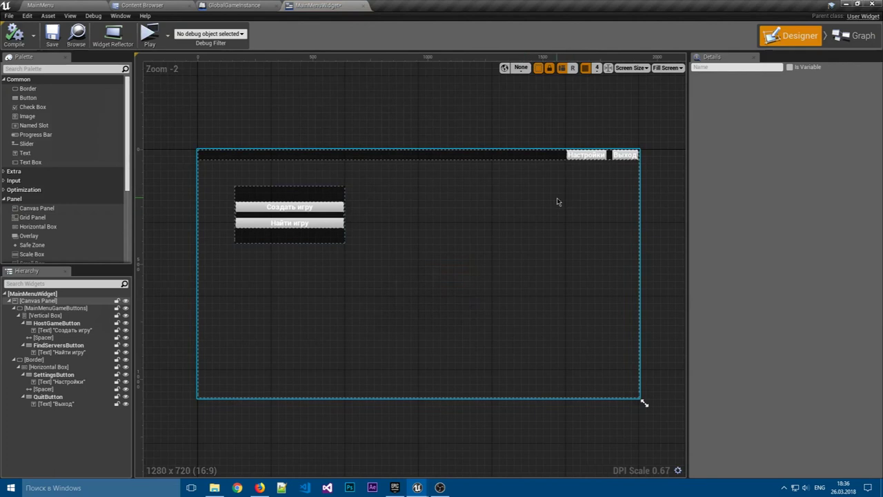
# - Drag a new Border from the Palette onto the Canvas Panel
pyautogui.click(138, 136)
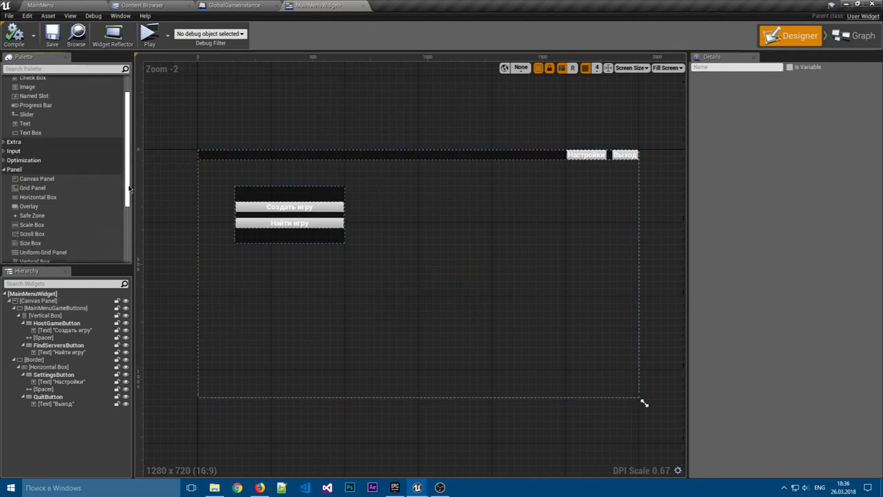
pyautogui.click(6, 80)
pyautogui.scroll(-3, 14, 173)
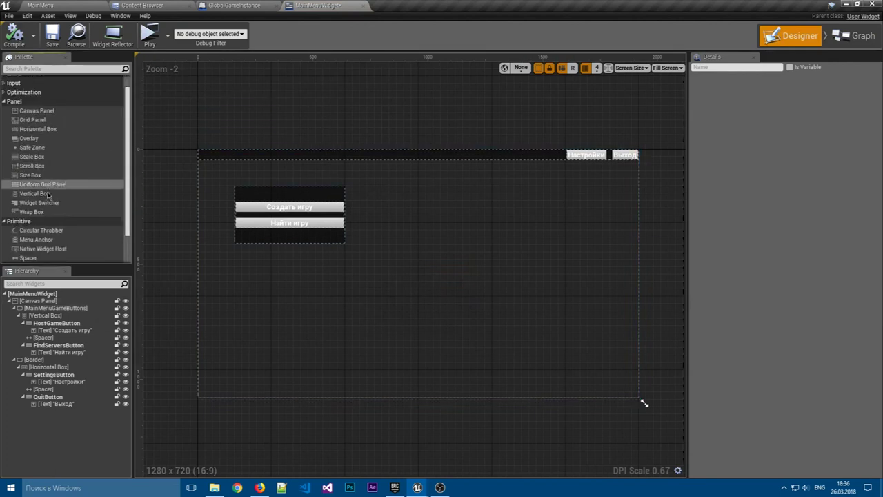
pyautogui.click(420, 191)
pyautogui.scroll(3, 55, 138)
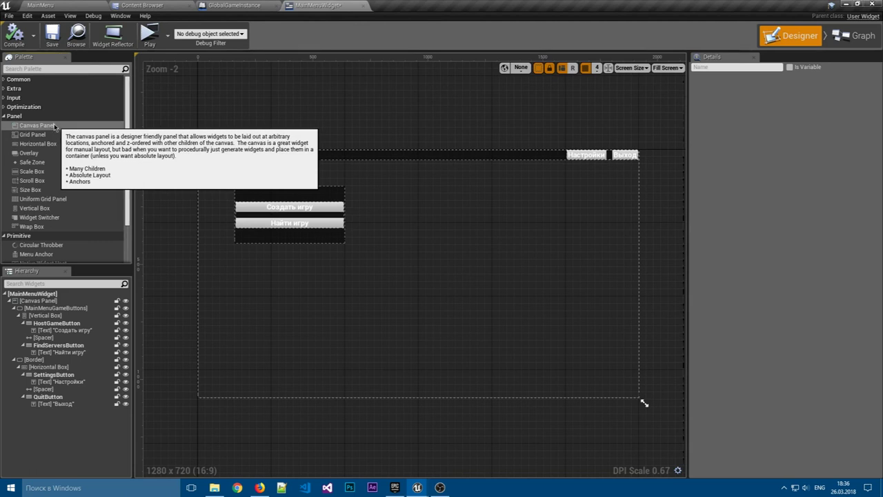
pyautogui.click(21, 79)
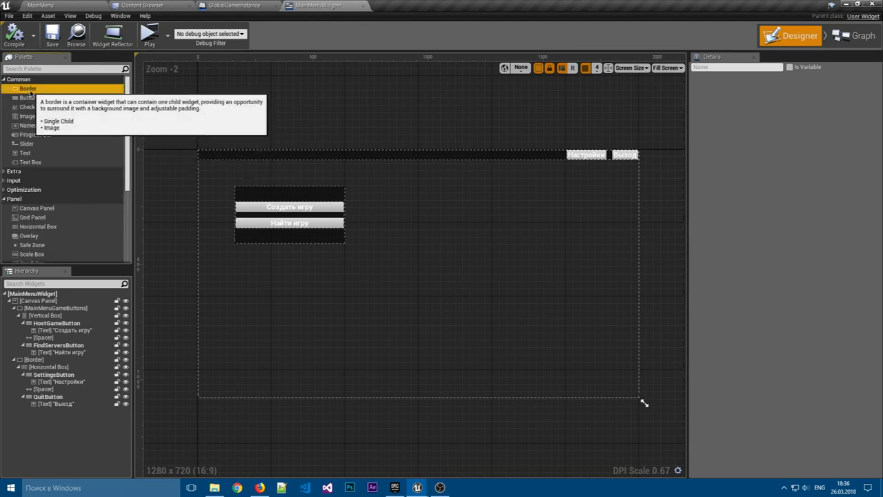
pyautogui.click(19, 308)
pyautogui.click(19, 317)
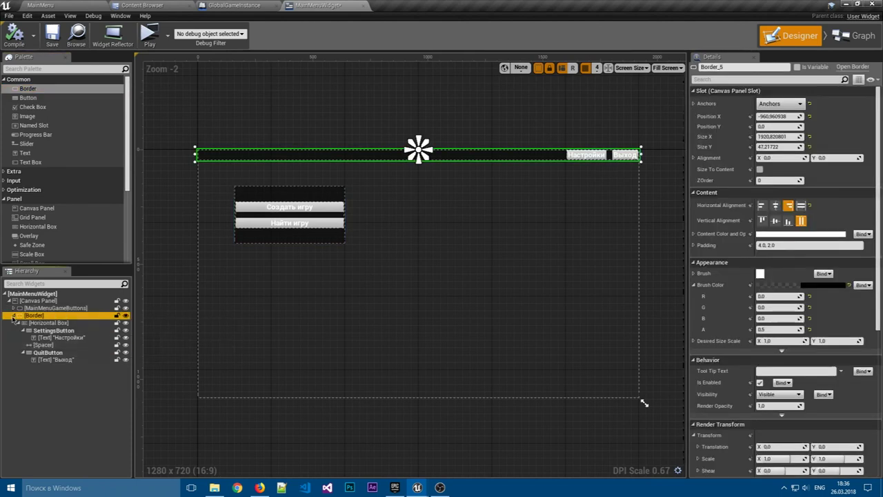
pyautogui.click(44, 345)
pyautogui.moveTo(28, 89); pyautogui.dragTo(42, 303)
pyautogui.write('TopSettingsBu')
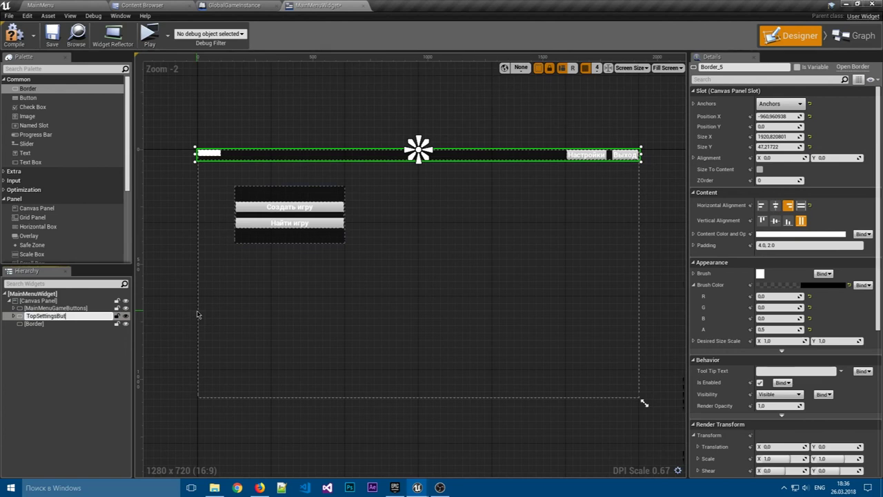
# - Rename the top bar's border to TopSettingsButtons and delete the extra Border
pyautogui.write('tons')
pyautogui.press('Return')
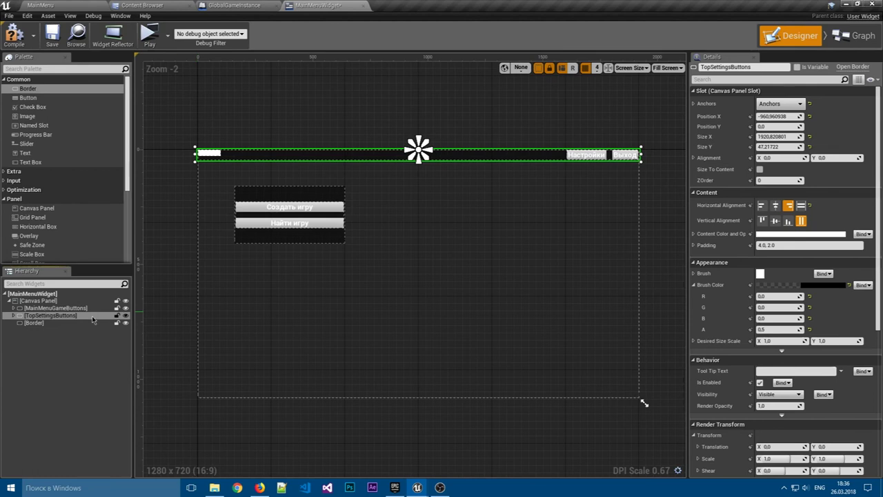
pyautogui.doubleClick(38, 323)
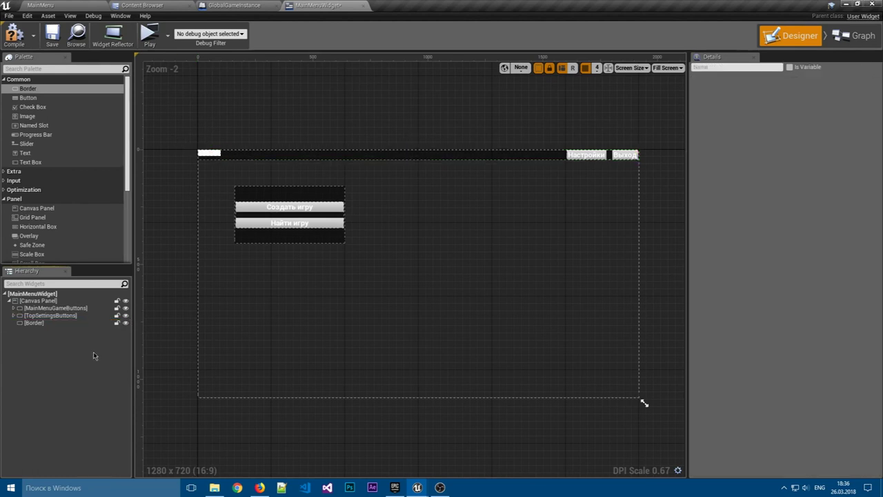
pyautogui.press('Delete')
# - Add a new Border to the canvas and place a Widget Switcher inside it
pyautogui.moveTo(42, 89)
pyautogui.mouseDown()
pyautogui.moveTo(79, 125)
pyautogui.moveTo(39, 327)
pyautogui.mouseUp()
pyautogui.click(39, 325)
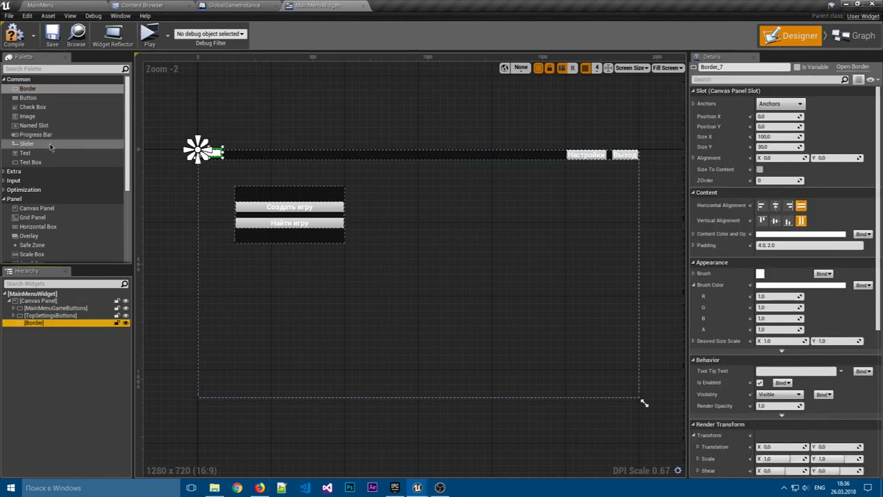
pyautogui.scroll(-5, 50, 143)
pyautogui.scroll(-3, 55, 165)
pyautogui.moveTo(55, 169)
pyautogui.mouseDown()
pyautogui.moveTo(43, 327)
pyautogui.moveTo(437, 228)
pyautogui.moveTo(457, 243)
pyautogui.mouseUp()
pyautogui.hotkey('ctrl', 'z')
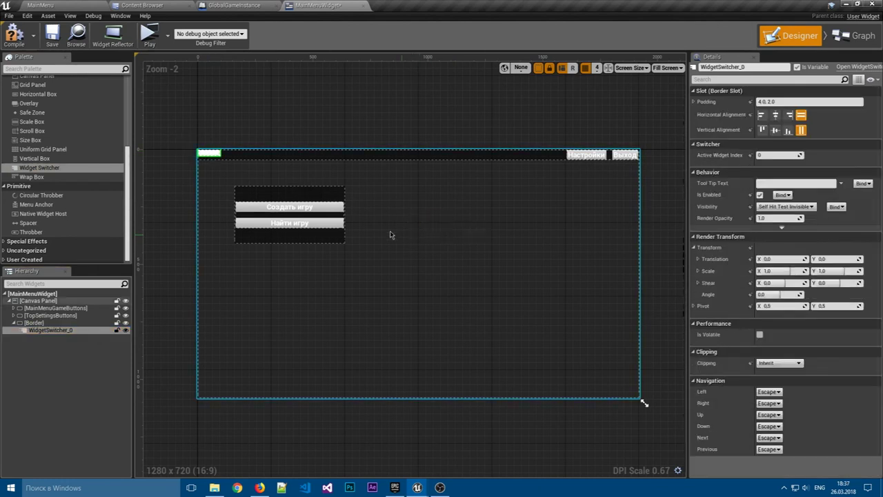
# - Move the Border beside the game buttons and anchor it to the canvas centre
pyautogui.click(276, 158)
pyautogui.moveTo(276, 158); pyautogui.dragTo(397, 198)
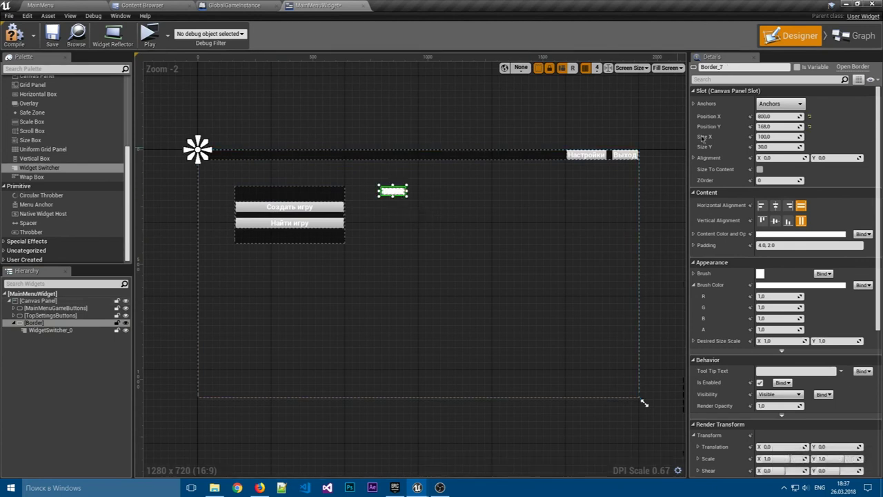
pyautogui.click(780, 103)
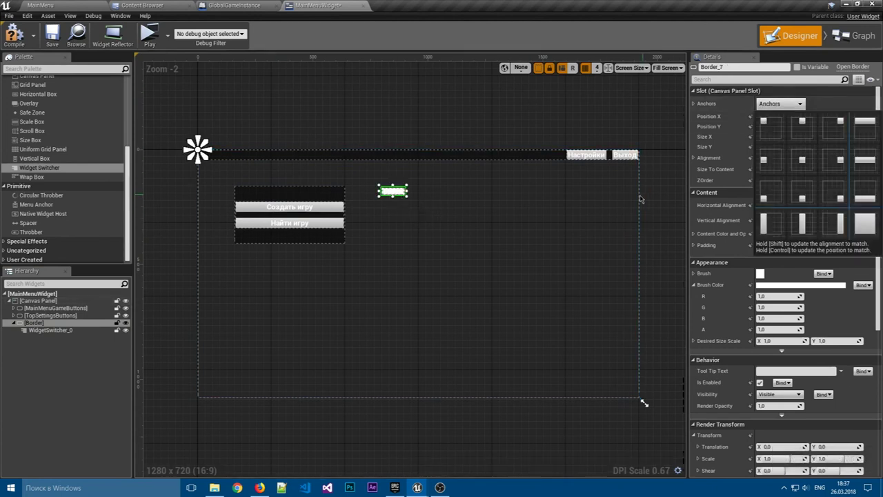
pyautogui.click(802, 160)
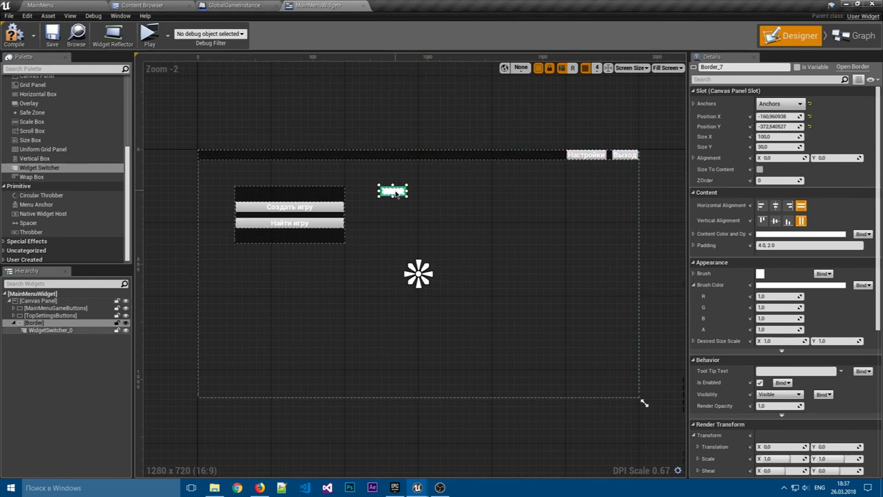
pyautogui.moveTo(394, 193); pyautogui.dragTo(402, 199)
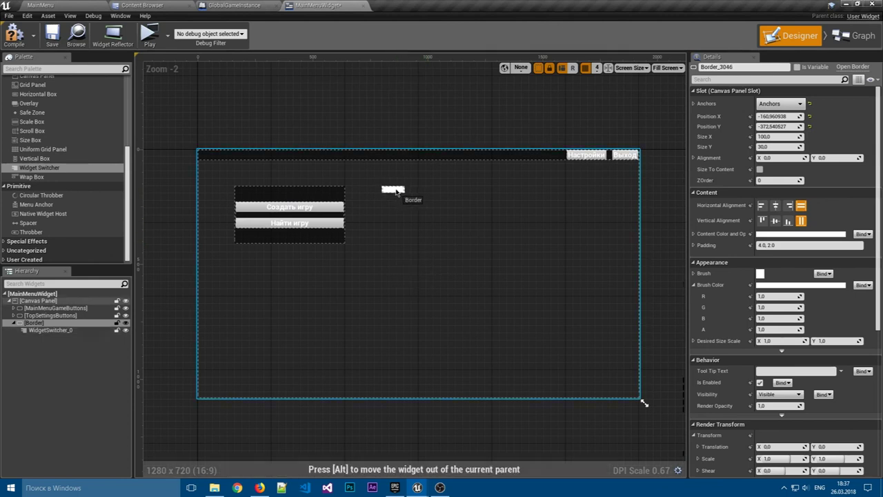
pyautogui.scroll(4, 396, 192)
pyautogui.scroll(4, 390, 227)
pyautogui.moveTo(399, 179); pyautogui.dragTo(406, 182)
pyautogui.scroll(-3, 377, 198)
pyautogui.scroll(-3, 339, 191)
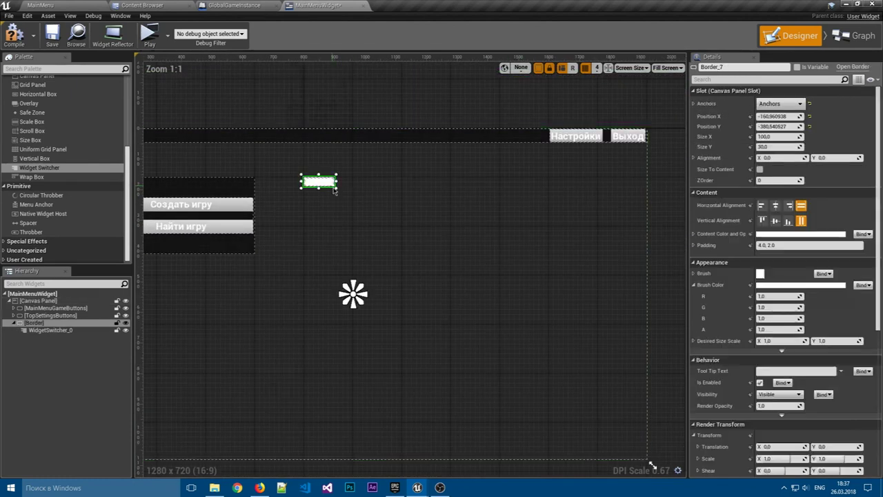
# - Resize the Border into a large panel of about 958.59×719.94
pyautogui.moveTo(337, 187); pyautogui.dragTo(597, 309)
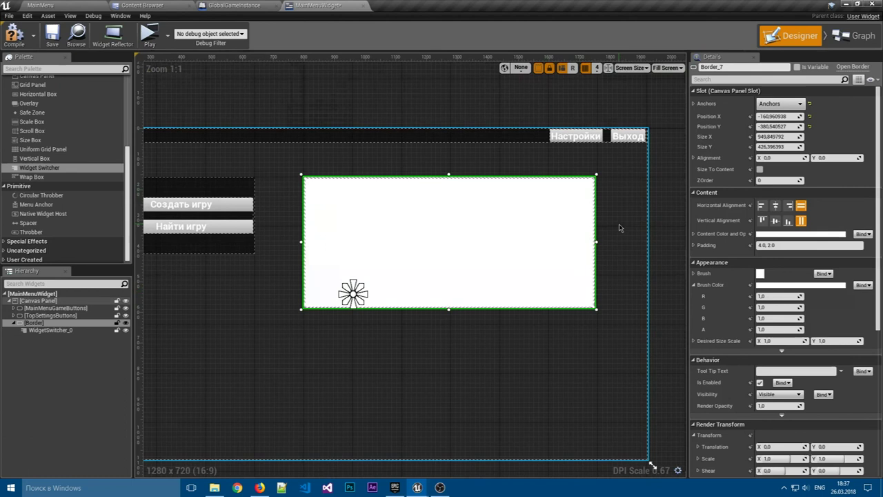
pyautogui.scroll(4, 556, 221)
pyautogui.scroll(3, 472, 324)
pyautogui.moveTo(466, 367); pyautogui.dragTo(471, 374)
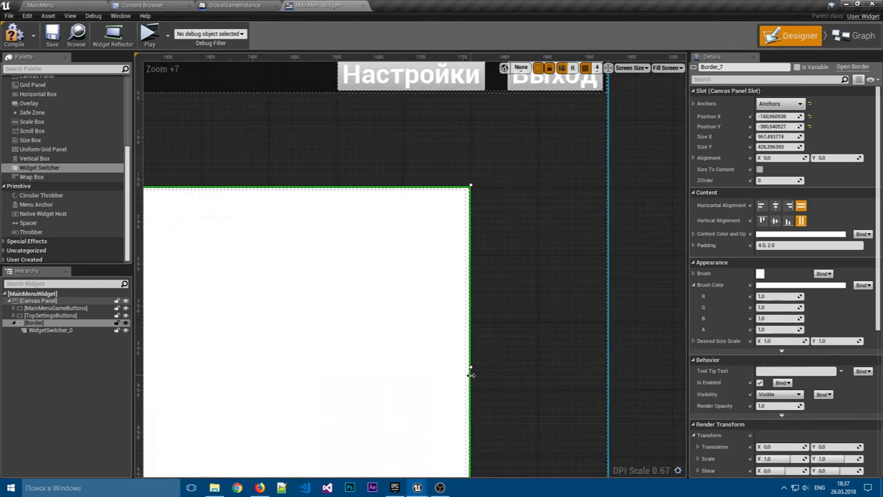
pyautogui.moveTo(471, 375); pyautogui.dragTo(469, 371)
pyautogui.scroll(-3, 511, 356)
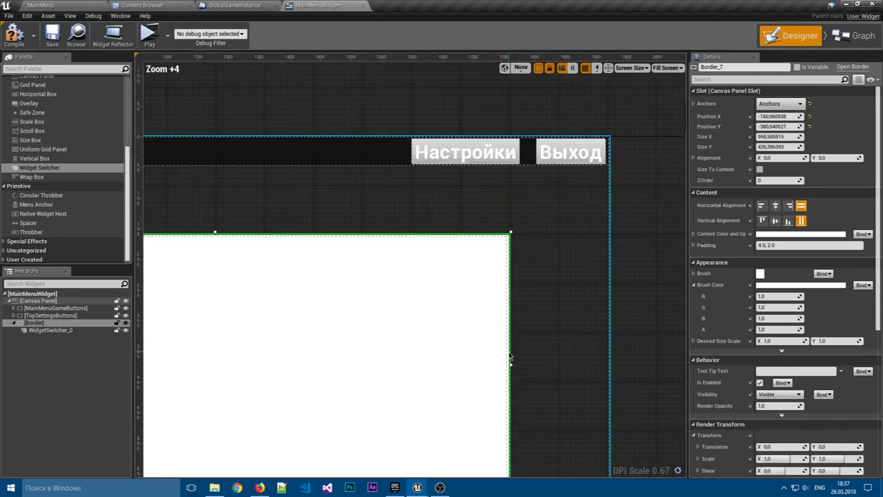
pyautogui.scroll(-4, 511, 356)
pyautogui.scroll(4, 442, 269)
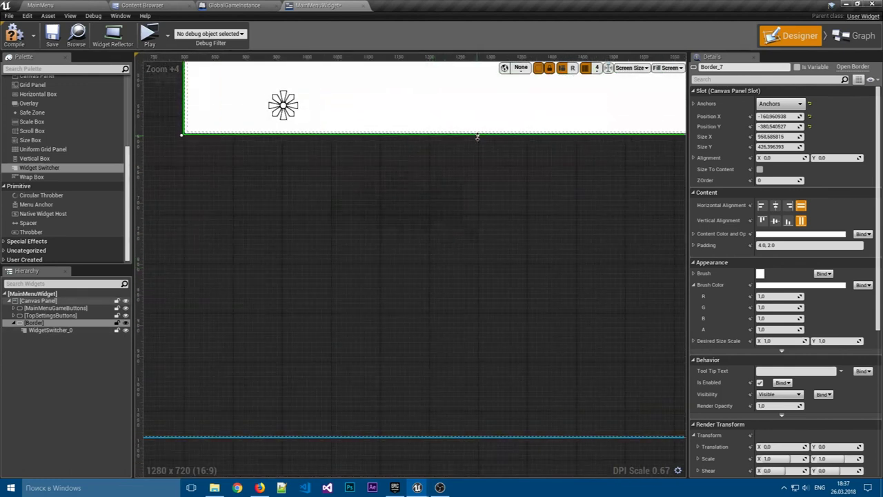
pyautogui.moveTo(477, 136); pyautogui.dragTo(475, 313)
pyautogui.click(431, 353)
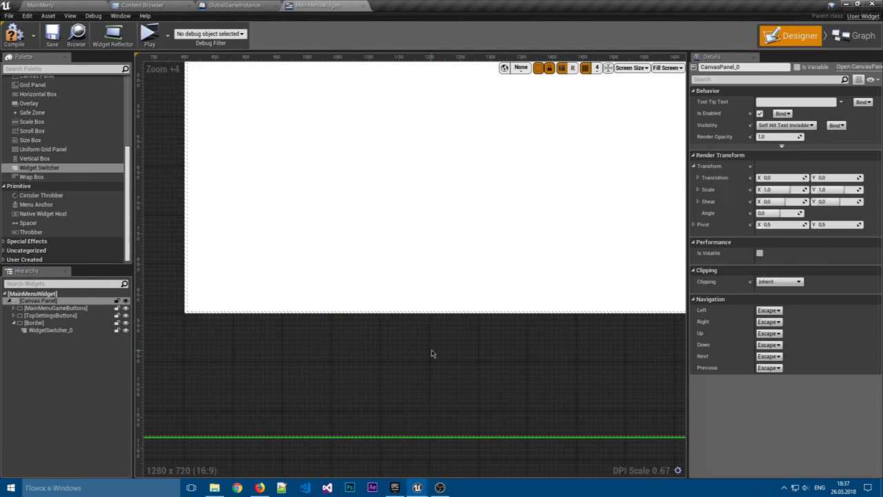
pyautogui.scroll(-4, 432, 353)
pyautogui.scroll(-2, 430, 394)
pyautogui.click(416, 286)
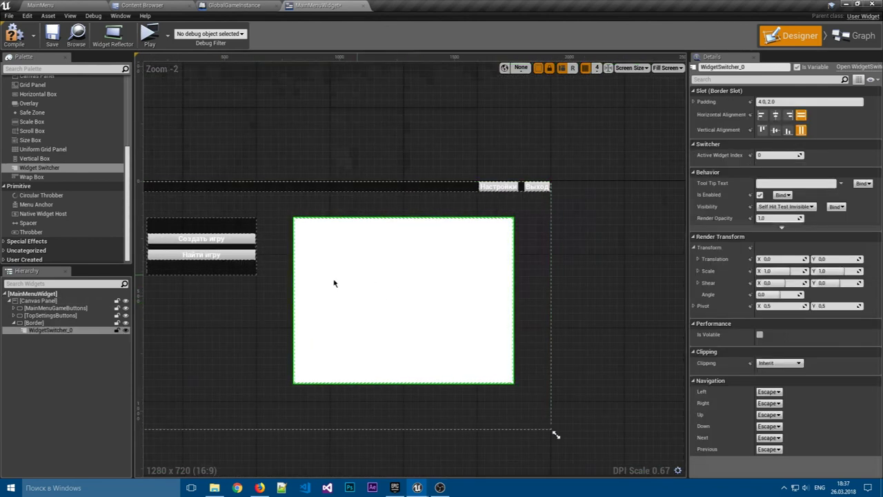
pyautogui.click(334, 283)
pyautogui.moveTo(790, 297); pyautogui.dragTo(780, 296)
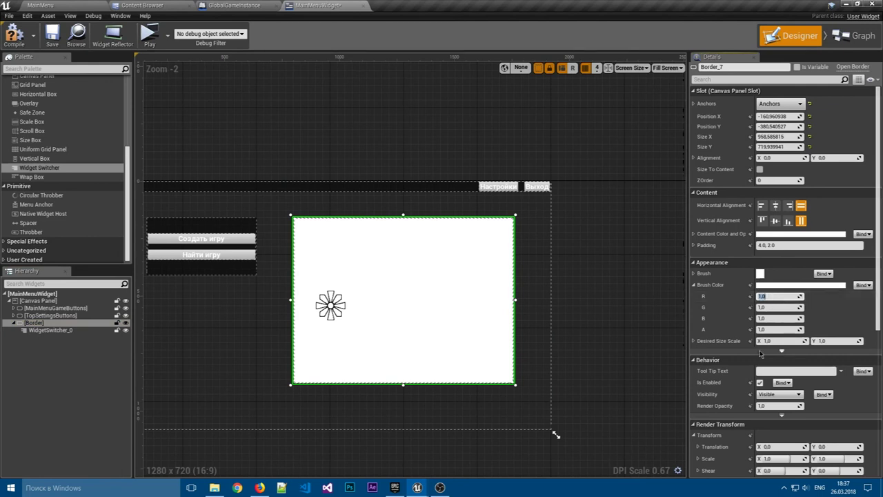
pyautogui.write('0')
# - Set the Border's Brush Color R, G and B to 0 to make it black
pyautogui.click(775, 307)
pyautogui.write('0')
pyautogui.click(771, 318)
pyautogui.write('0')
pyautogui.click(768, 330)
pyautogui.press('Return')
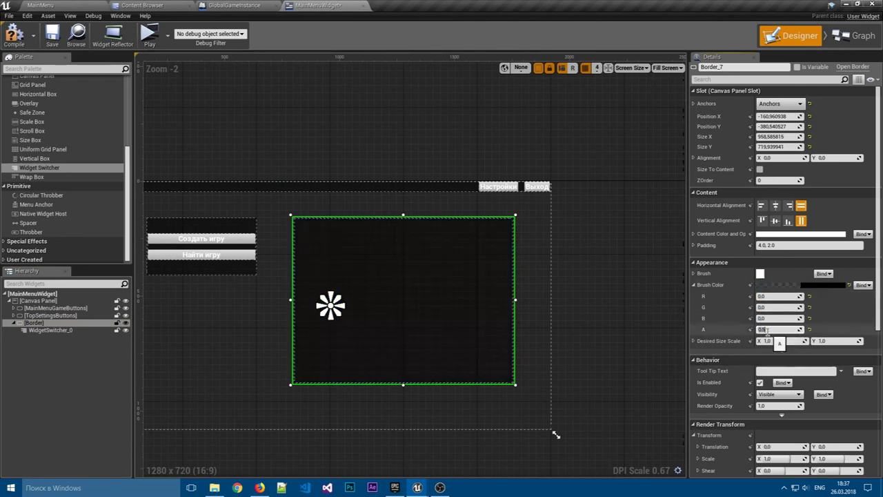
pyautogui.click(535, 263)
# - Select the Widget Switcher in the Hierarchy and save the MainMenuWidget blueprint
pyautogui.click(53, 330)
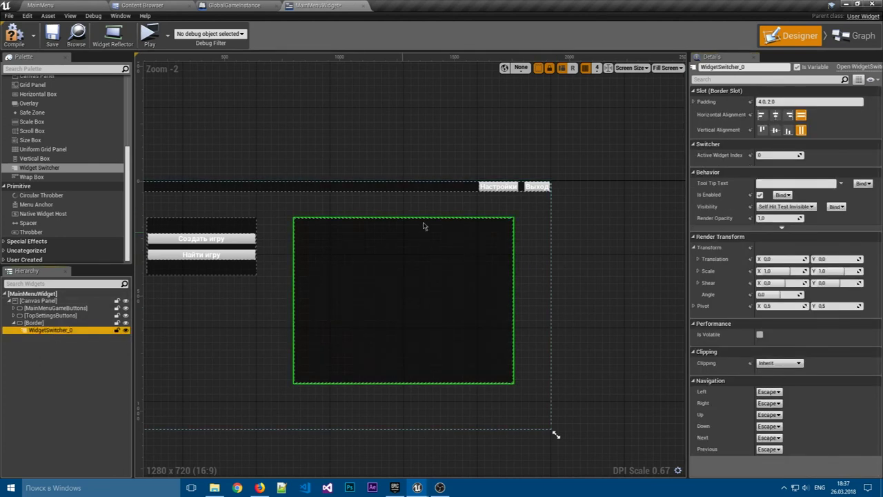
pyautogui.click(48, 324)
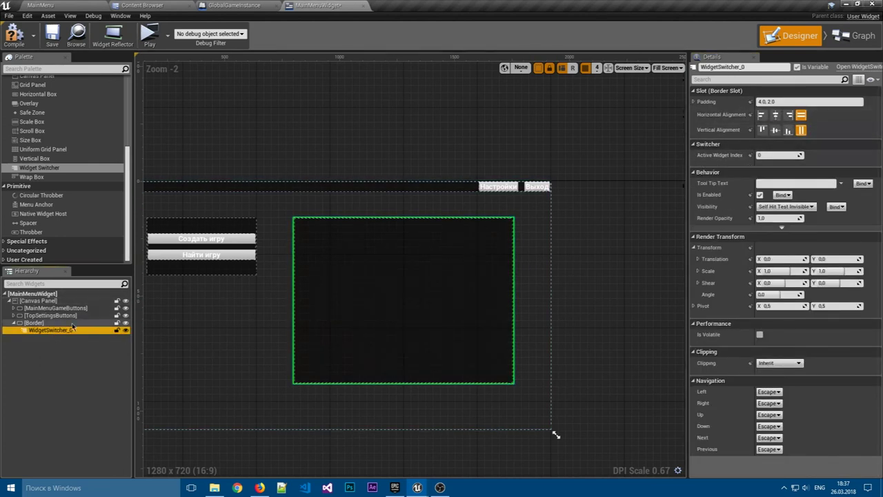
pyautogui.click(55, 331)
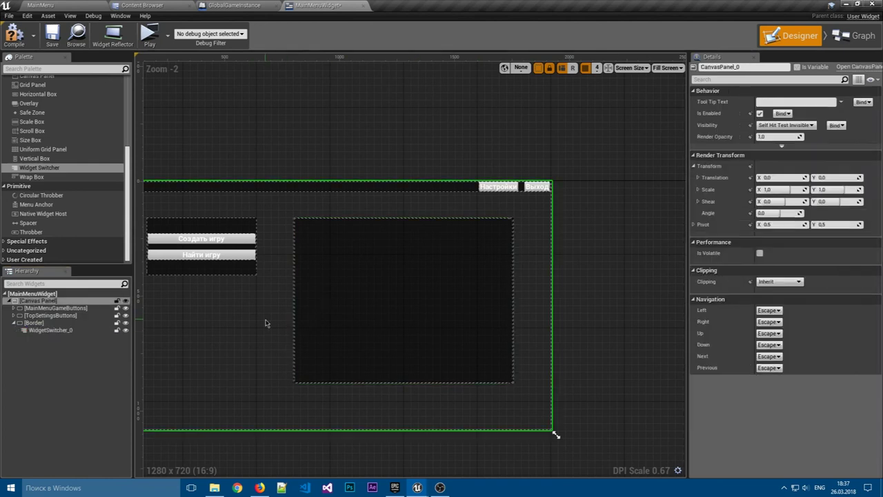
pyautogui.click(55, 330)
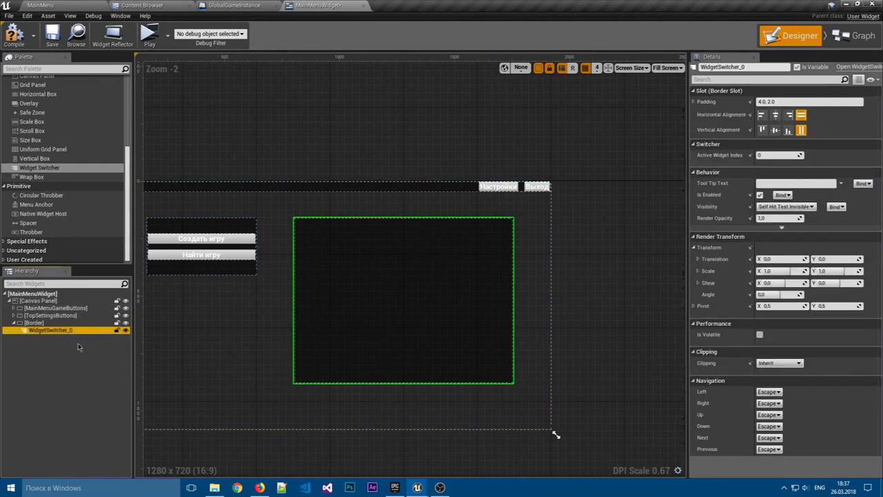
pyautogui.click(52, 38)
pyautogui.click(55, 349)
pyautogui.click(50, 330)
pyautogui.click(64, 357)
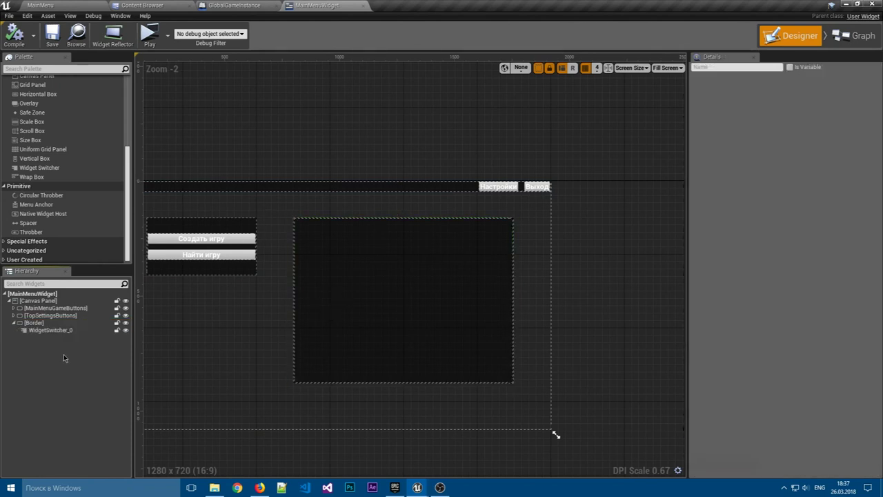
# - Drop Find Servers and Host Game Menu Widgets from User Created into WidgetSwitcher_0
pyautogui.scroll(-1, 5, 258)
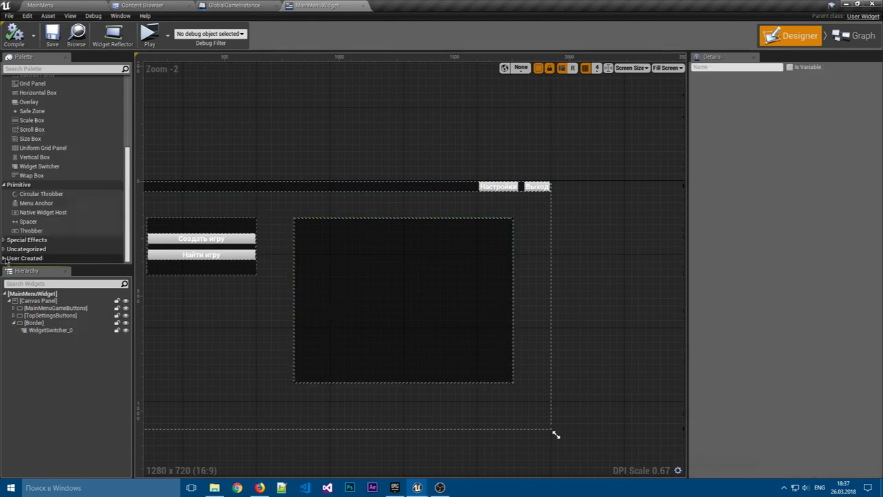
pyautogui.click(4, 258)
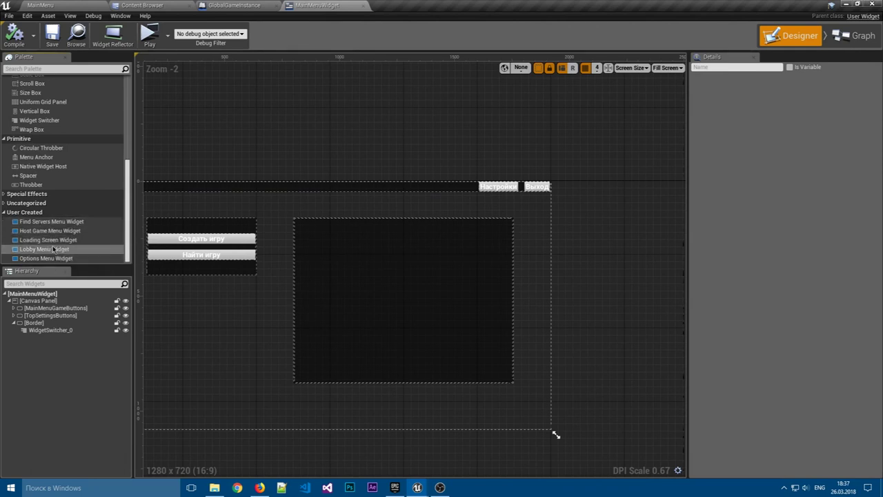
pyautogui.click(39, 222)
pyautogui.click(39, 231)
pyautogui.click(40, 222)
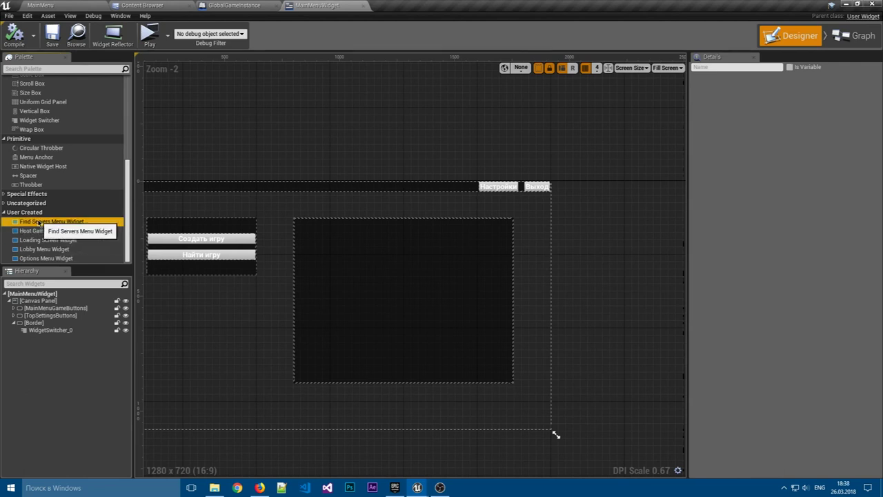
pyautogui.moveTo(39, 222); pyautogui.dragTo(41, 330)
pyautogui.moveTo(38, 230)
pyautogui.mouseDown()
pyautogui.moveTo(50, 346)
pyautogui.moveTo(51, 334)
pyautogui.mouseUp()
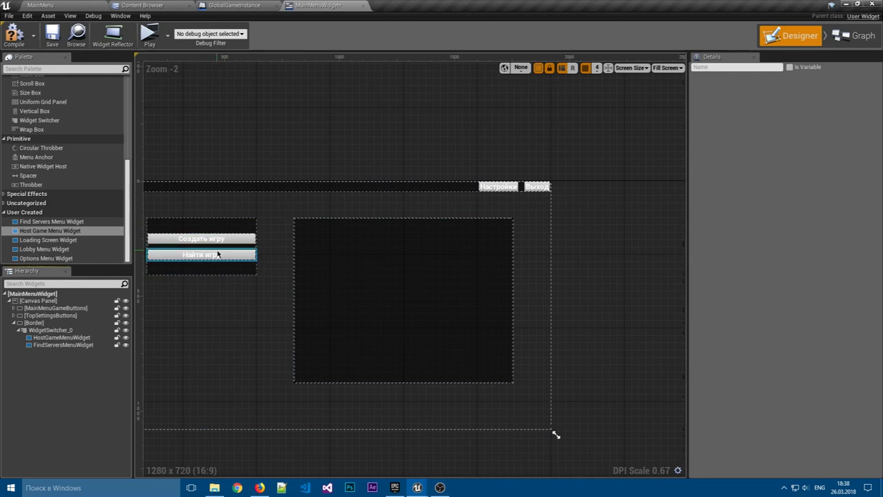
# - Add the Options Menu Widget to the switcher and compile the blueprint
pyautogui.moveTo(76, 258)
pyautogui.mouseDown()
pyautogui.moveTo(87, 277)
pyautogui.moveTo(65, 349)
pyautogui.mouseUp()
pyautogui.click(300, 306)
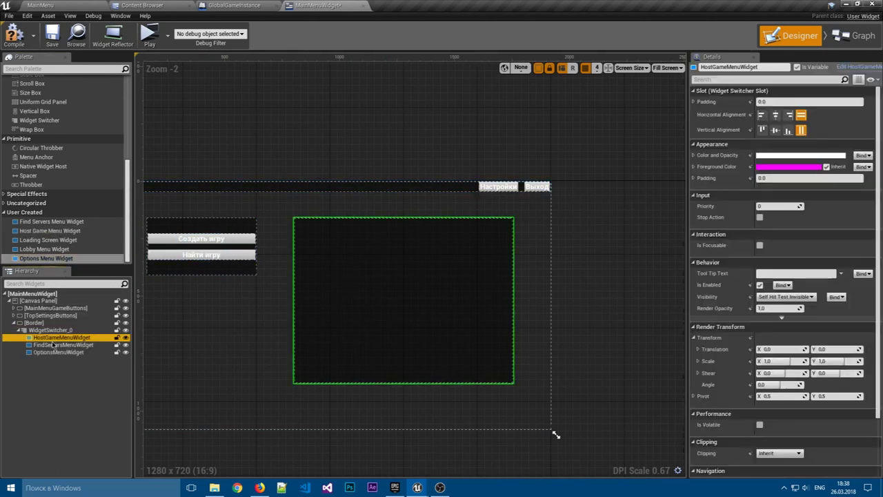
pyautogui.click(58, 362)
pyautogui.click(14, 40)
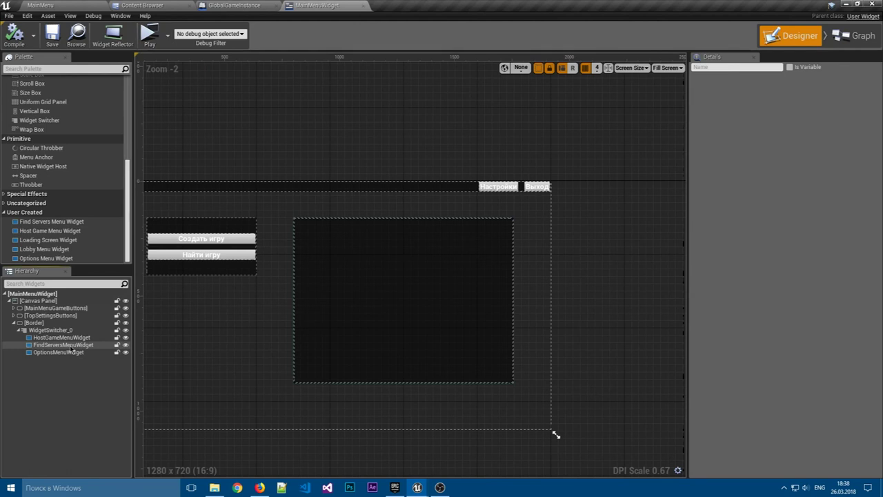
pyautogui.scroll(3, 318, 306)
pyautogui.scroll(-2, 310, 301)
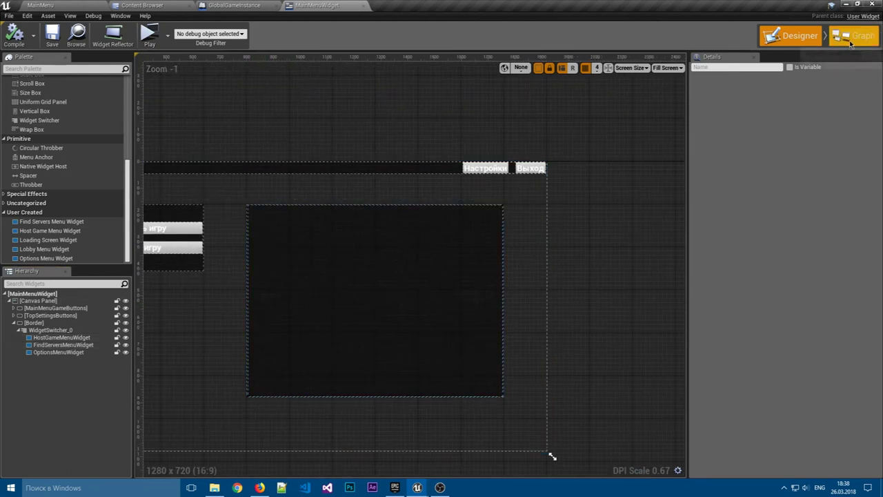
# - Rename WidgetSwitcher_0 to SubWidgetsSwitcher in the Hierarchy and view it in the Event Graph
pyautogui.click(855, 35)
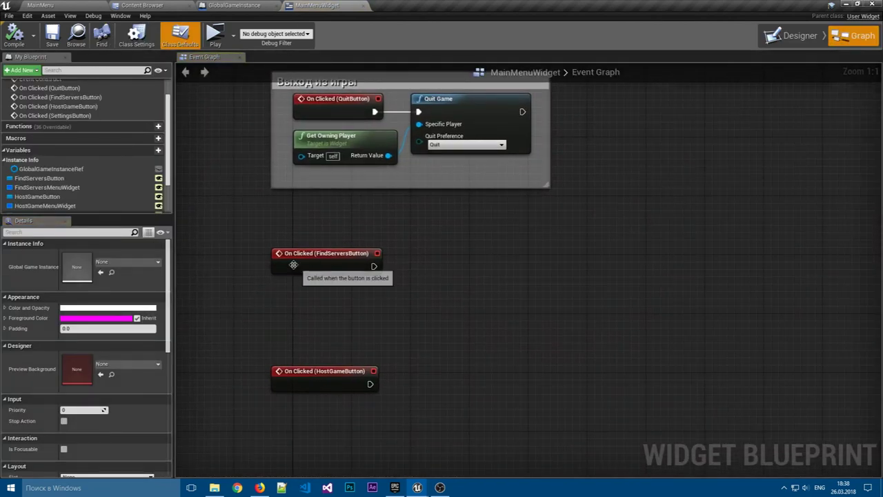
pyautogui.scroll(-2, 83, 172)
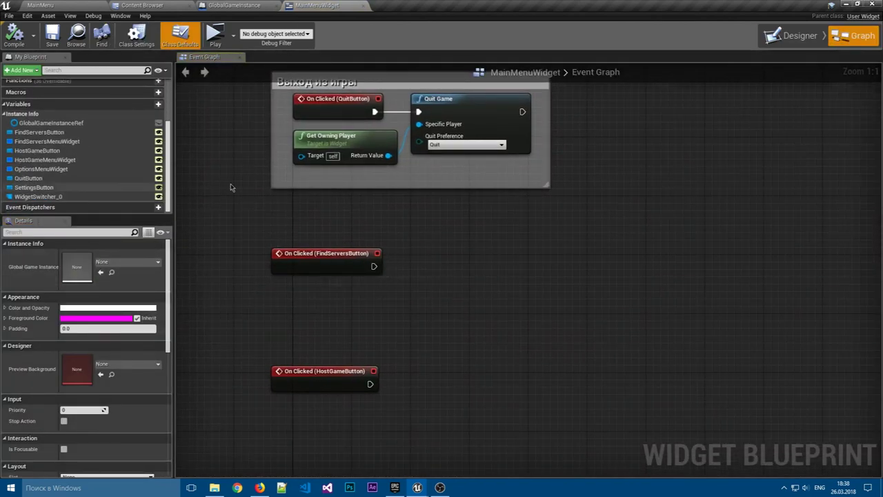
pyautogui.doubleClick(103, 187)
pyautogui.doubleClick(51, 418)
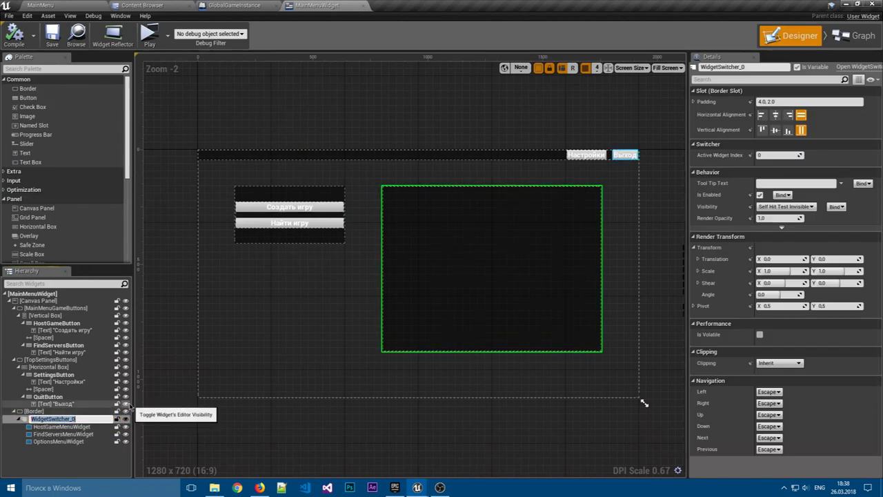
pyautogui.press('Escape')
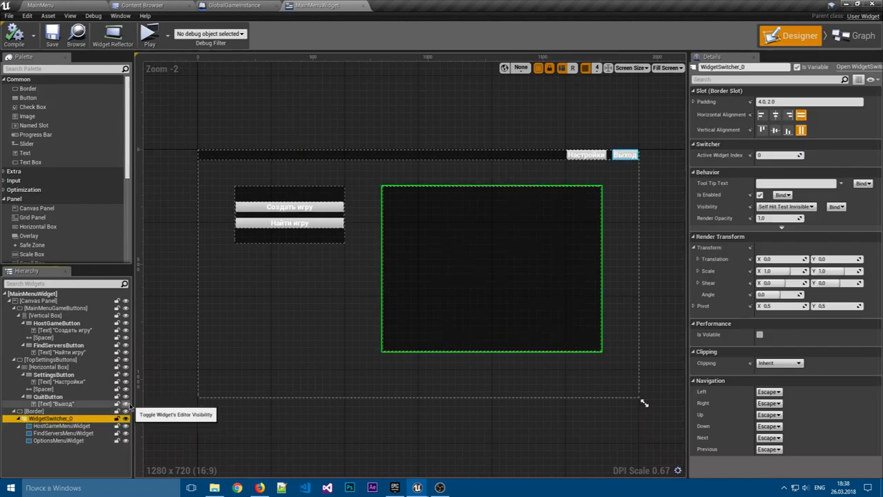
pyautogui.doubleClick(75, 419)
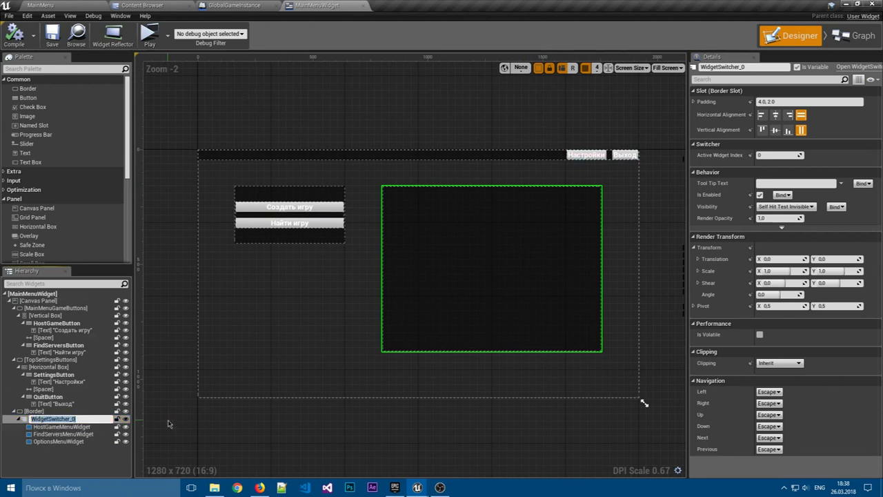
pyautogui.write('SubWingetsSwitcher')
pyautogui.press('Return')
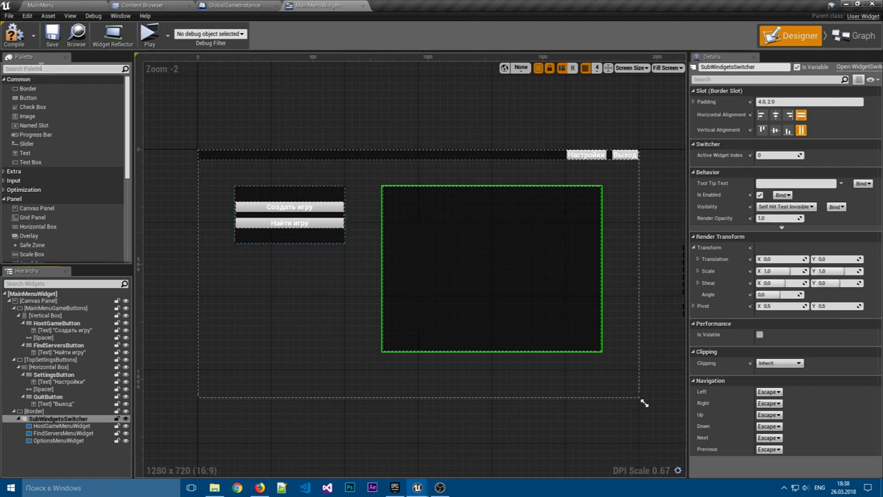
pyautogui.click(855, 35)
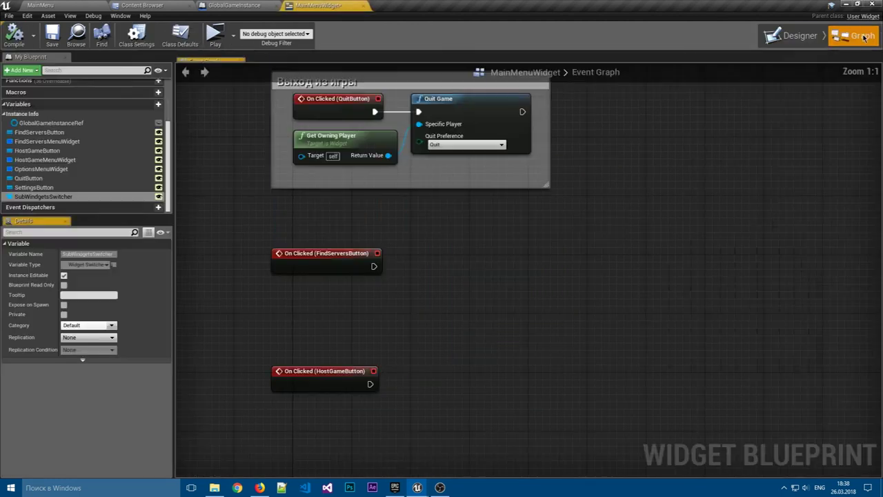
# - Place a SubWidgetsSwitcher get node in the Event Graph
pyautogui.click(47, 198)
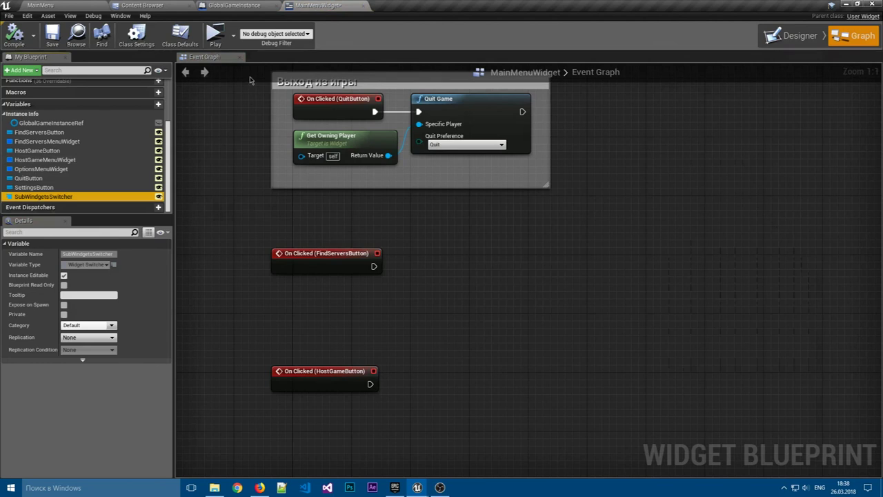
pyautogui.click(792, 35)
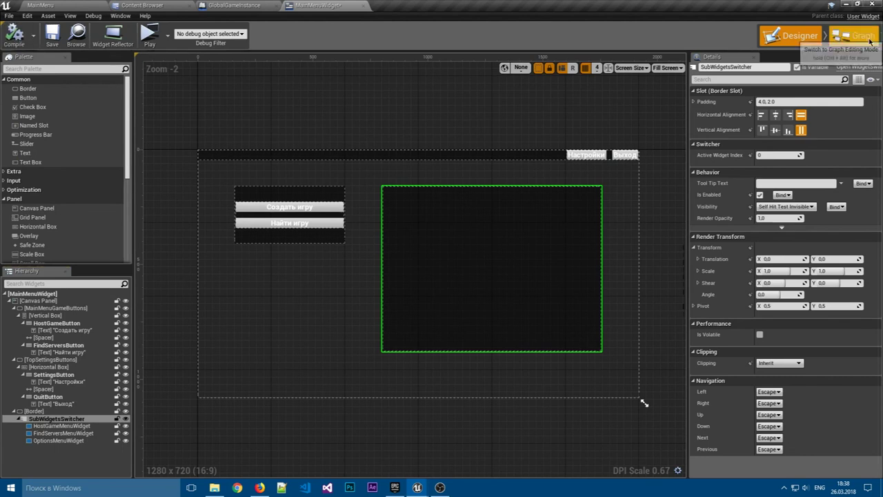
pyautogui.click(856, 35)
pyautogui.moveTo(42, 198); pyautogui.dragTo(321, 296)
pyautogui.click(348, 307)
# - Add a Set Active Widget Index node from the SubWidgetsSwitcher pin
pyautogui.moveTo(381, 299); pyautogui.dragTo(408, 283)
pyautogui.write('set ')
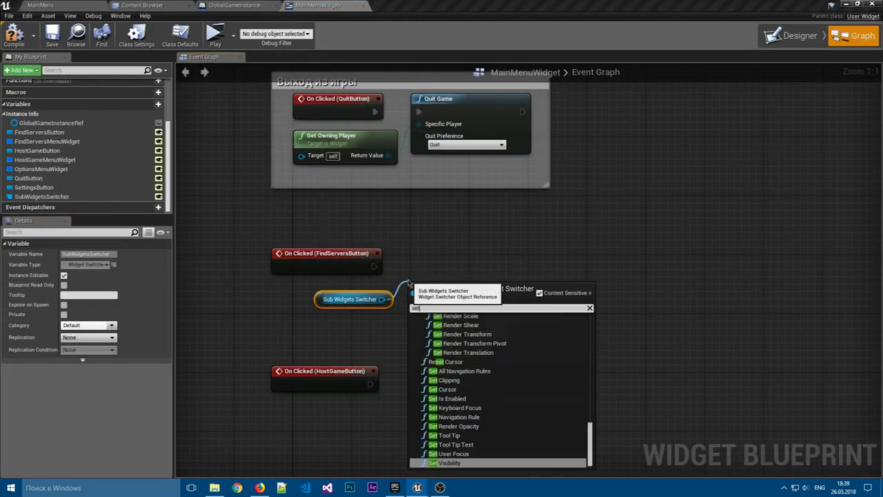
pyautogui.write('ac')
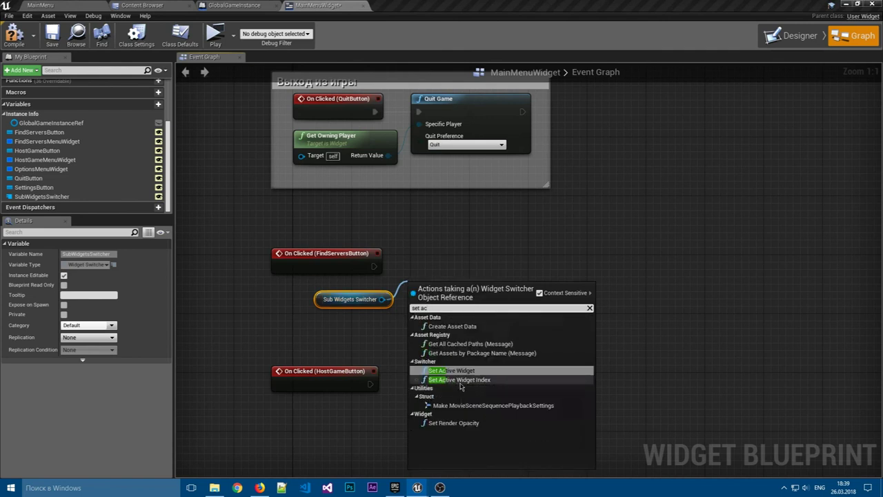
pyautogui.click(474, 380)
pyautogui.moveTo(448, 291); pyautogui.dragTo(442, 250)
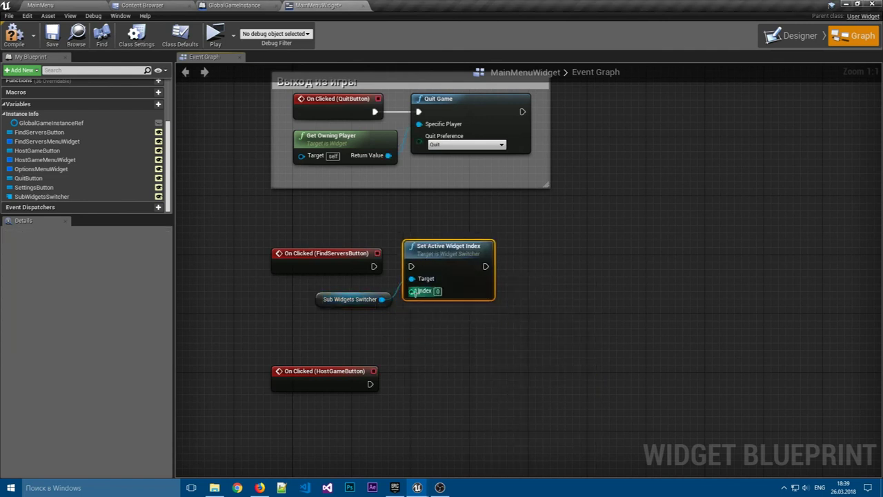
# - Add a second node, Set Active Widget, from the switcher pin
pyautogui.moveTo(381, 299); pyautogui.dragTo(448, 334)
pyautogui.write('set wi')
pyautogui.press('BackSpace')
pyautogui.press('BackSpace')
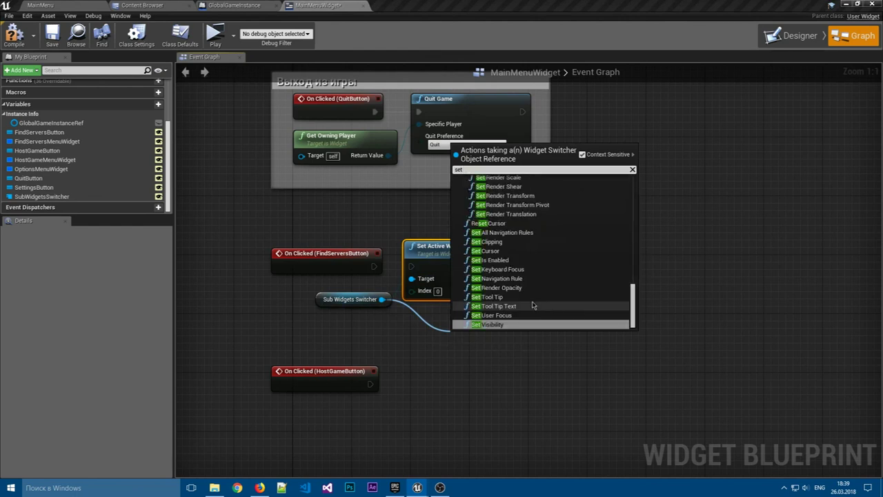
pyautogui.write('act')
pyautogui.click(518, 188)
# - Delete the extra Set Active Widget node and wire On Clicked (FindServersButton) into Set Active Widget Index
pyautogui.click(486, 385)
pyautogui.click(486, 386)
pyautogui.click(486, 386)
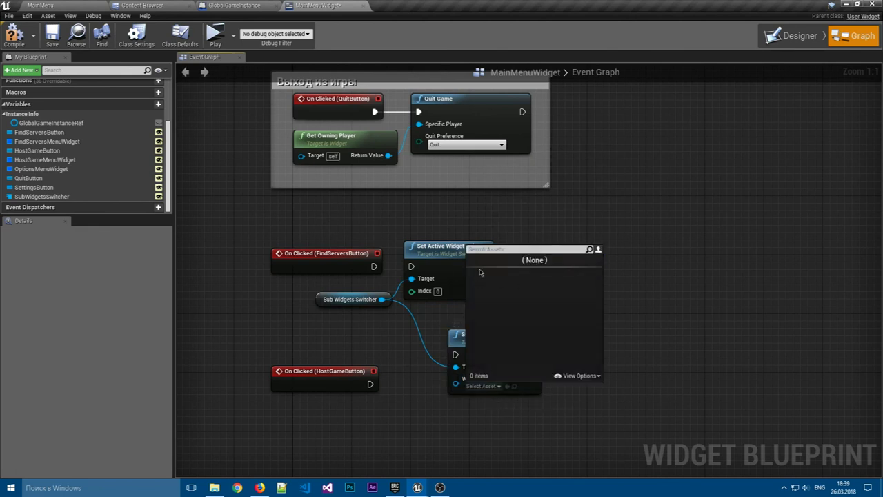
pyautogui.moveTo(604, 411); pyautogui.dragTo(461, 334)
pyautogui.press('Delete')
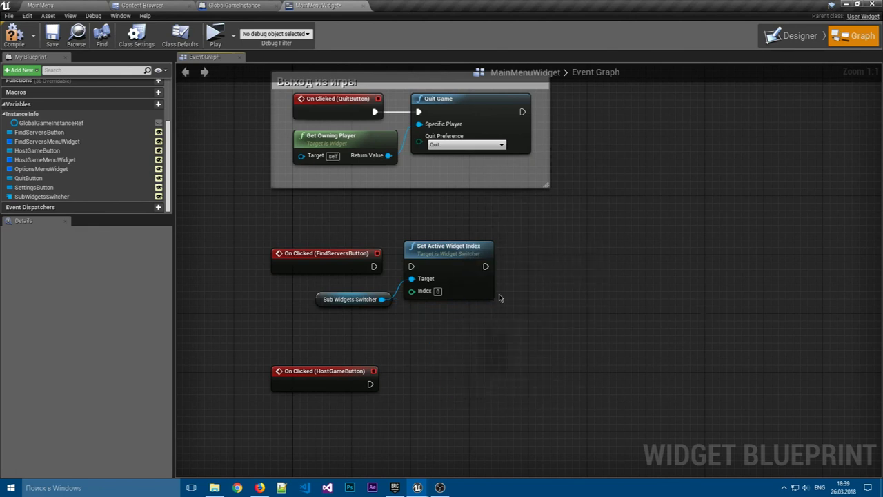
pyautogui.moveTo(372, 266); pyautogui.dragTo(411, 266)
pyautogui.click(792, 36)
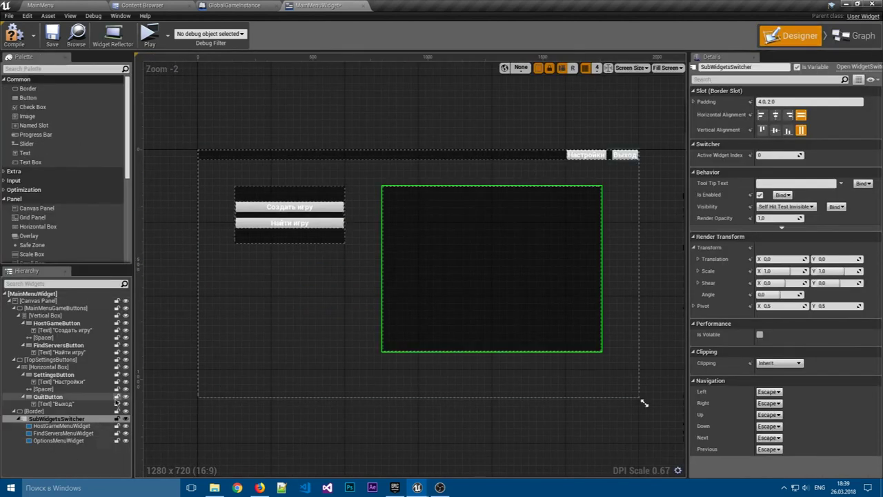
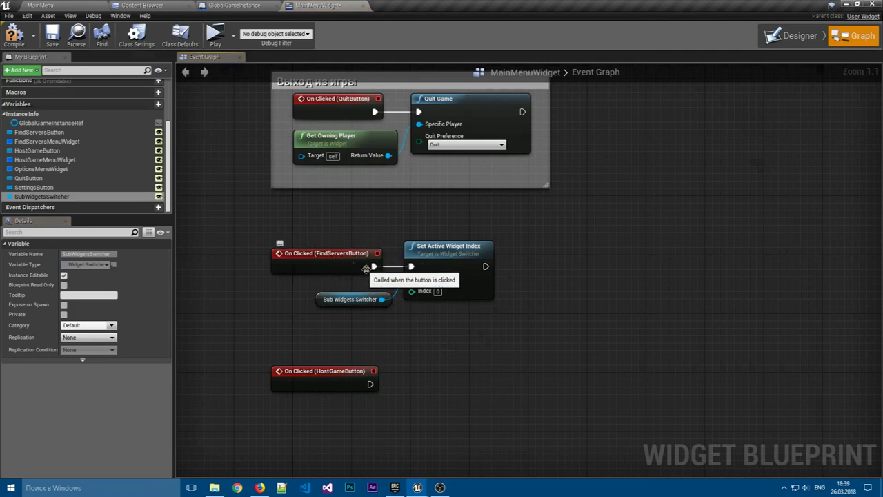
# - Check the switcher's child widgets, then copy FindServers' Set Active Widget Index and switcher nodes
pyautogui.click(801, 35)
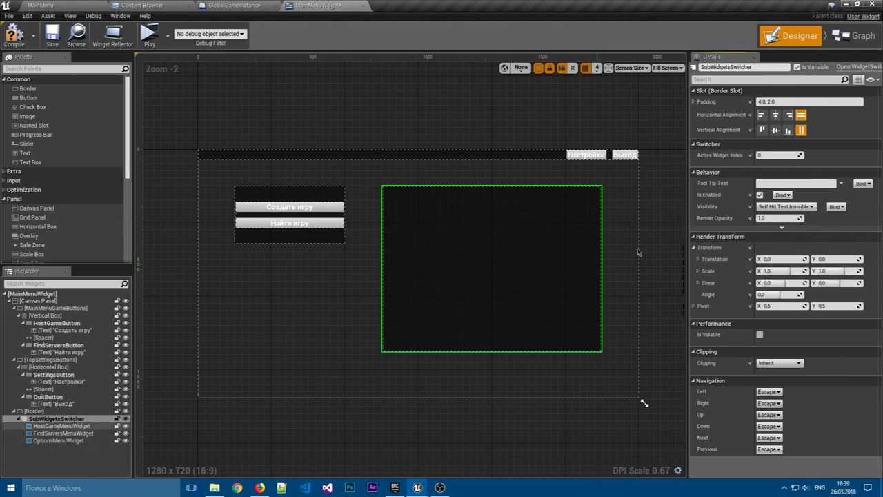
pyautogui.click(856, 36)
pyautogui.moveTo(489, 348); pyautogui.dragTo(316, 281)
pyautogui.hotkey('ctrl', 'c')
# - Paste the index nodes beside HostGameButton's OnClicked, wire the switcher as Target, keeping Index 0
pyautogui.moveTo(475, 388); pyautogui.dragTo(493, 314, button='right')
pyautogui.hotkey('ctrl', 'v')
pyautogui.moveTo(388, 311)
pyautogui.mouseDown()
pyautogui.moveTo(410, 320)
pyautogui.moveTo(481, 318)
pyautogui.mouseUp()
pyautogui.moveTo(518, 298); pyautogui.dragTo(460, 289)
pyautogui.moveTo(393, 344); pyautogui.dragTo(423, 323)
pyautogui.click(582, 339)
pyautogui.moveTo(322, 290); pyautogui.dragTo(311, 241, button='right')
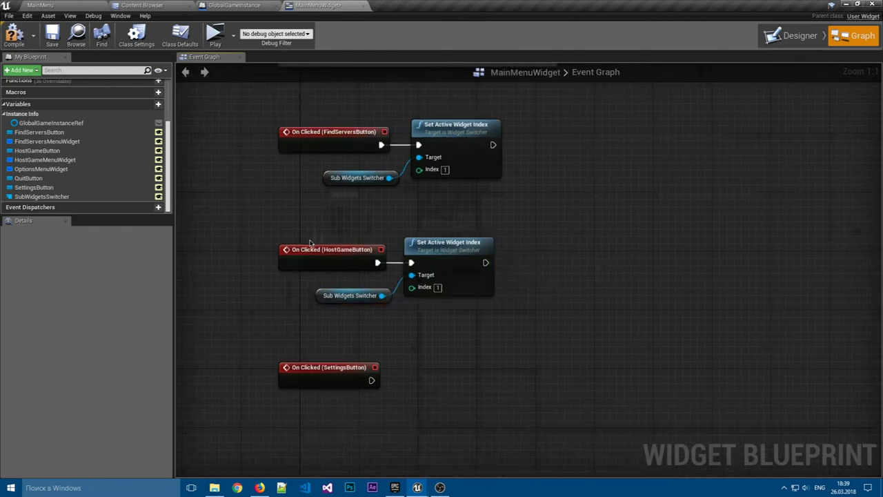
pyautogui.click(439, 287)
# - Paste another copy for SettingsButton's OnClicked and set its Index to 2
pyautogui.hotkey('ctrl', 'v')
pyautogui.moveTo(372, 380)
pyautogui.mouseDown()
pyautogui.moveTo(490, 356)
pyautogui.moveTo(430, 360)
pyautogui.mouseUp()
pyautogui.click(423, 405)
pyautogui.write('2')
pyautogui.click(552, 294)
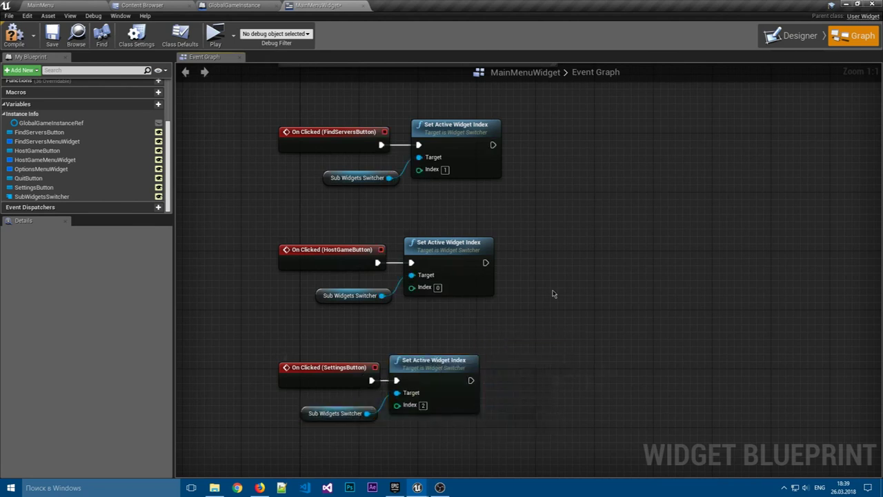
# - Add a Clear Children node from Sub Widgets Switcher ahead of FindServers' Set Active Widget Index
pyautogui.moveTo(552, 294); pyautogui.dragTo(425, 266, button='right')
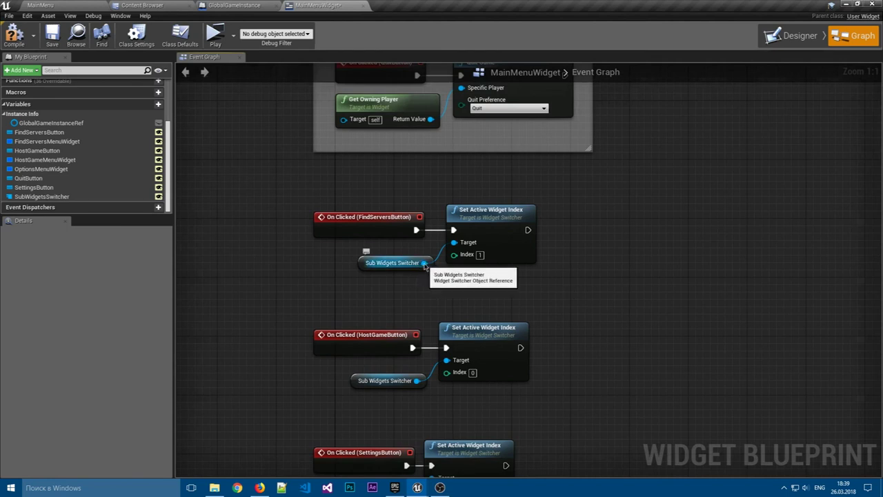
pyautogui.moveTo(424, 263); pyautogui.dragTo(507, 290)
pyautogui.write('cle')
pyautogui.press('Return')
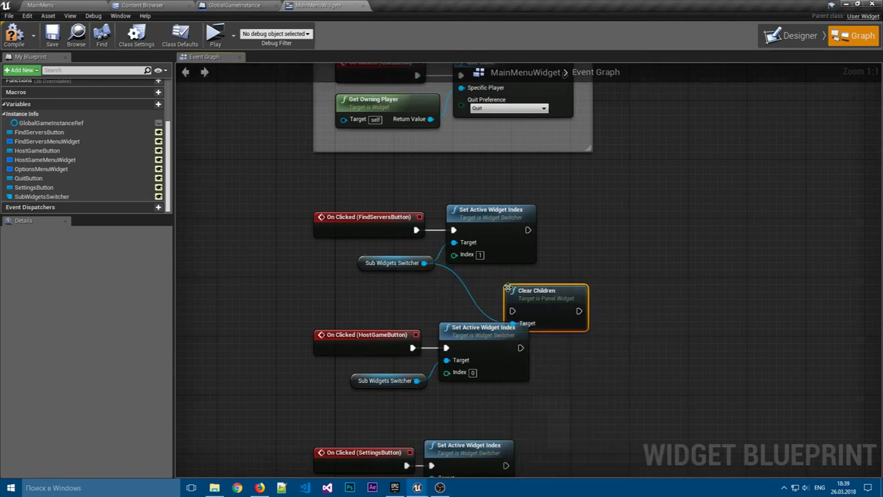
pyautogui.rightClick(516, 292)
pyautogui.click(473, 293)
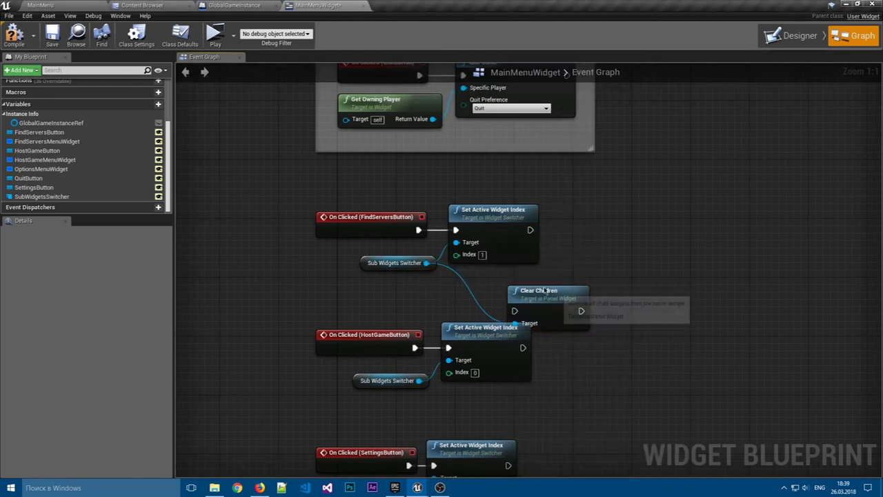
pyautogui.moveTo(539, 290); pyautogui.dragTo(477, 271)
pyautogui.moveTo(493, 209); pyautogui.dragTo(567, 209)
pyautogui.moveTo(474, 273); pyautogui.dragTo(479, 230)
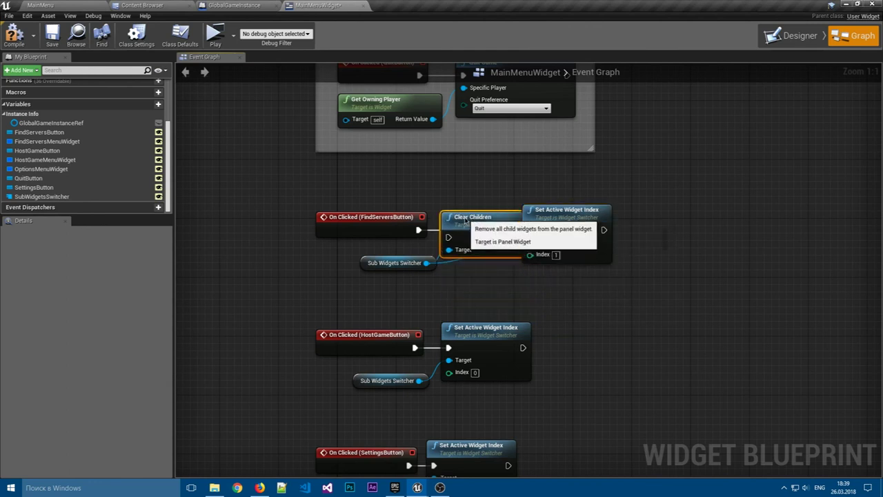
pyautogui.moveTo(568, 220)
pyautogui.mouseDown()
pyautogui.moveTo(611, 221)
pyautogui.moveTo(580, 220)
pyautogui.mouseUp()
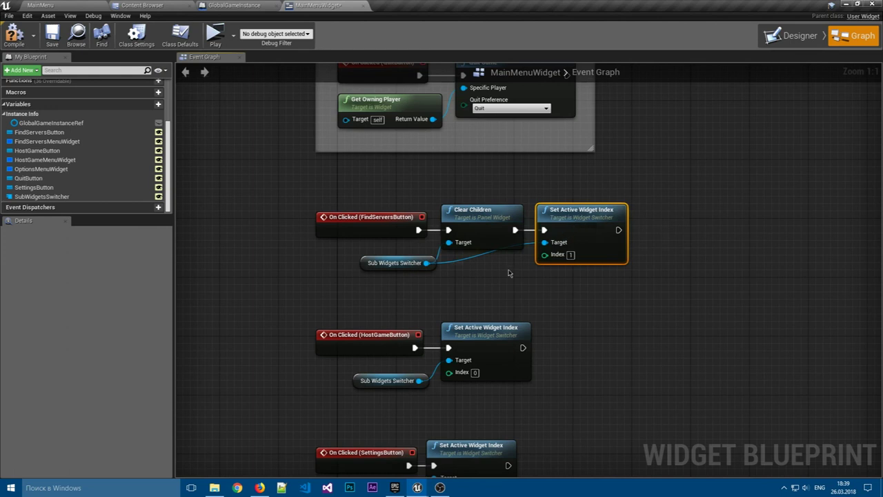
pyautogui.click(509, 273)
# - Paste a Clear Children copy into HostGame's chain before its index node
pyautogui.moveTo(509, 274); pyautogui.dragTo(474, 240, button='right')
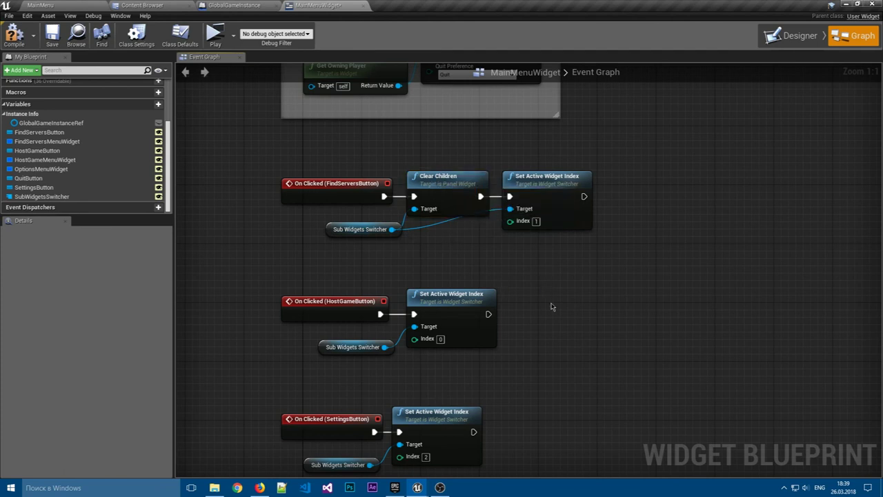
pyautogui.moveTo(552, 306); pyautogui.dragTo(514, 221, button='right')
pyautogui.hotkey('ctrl', 'v')
pyautogui.moveTo(501, 283); pyautogui.dragTo(376, 210)
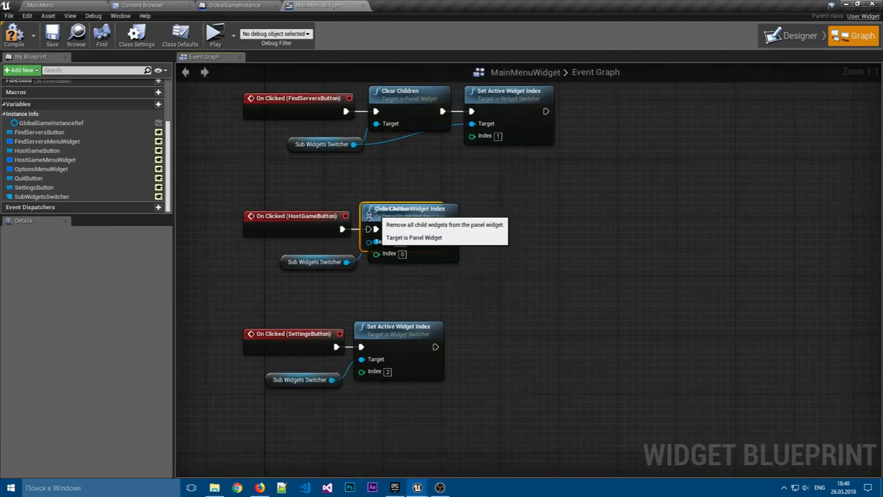
pyautogui.moveTo(445, 220); pyautogui.dragTo(537, 218)
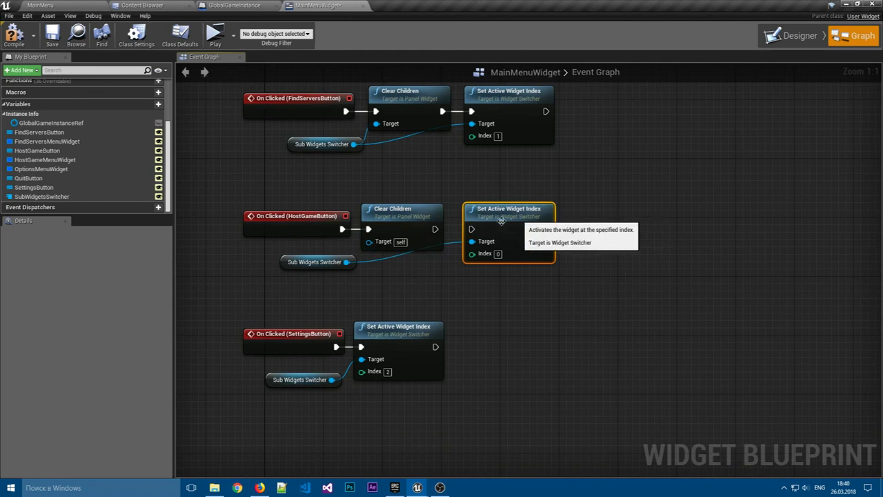
pyautogui.moveTo(435, 228); pyautogui.dragTo(470, 230)
# - Undo the Clear Children additions three times with Ctrl+Z
pyautogui.hotkey('ctrl', 'z')
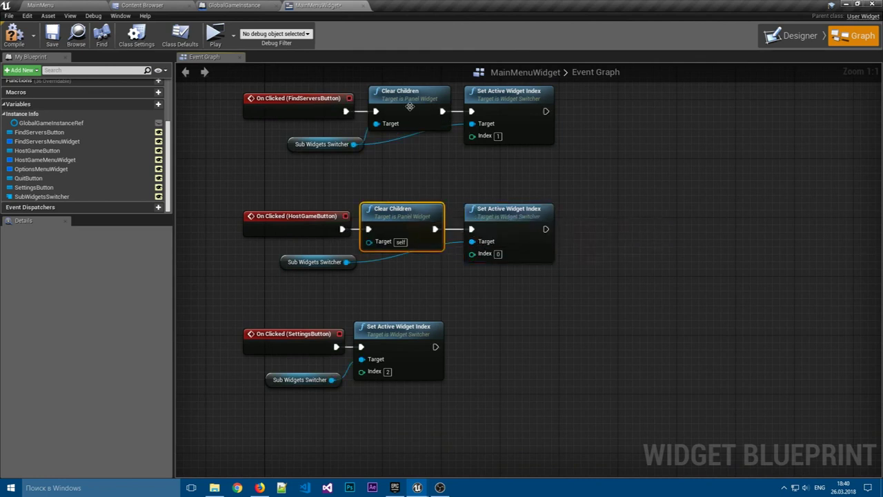
pyautogui.hotkey('ctrl', 'z')
pyautogui.hotkey('ctrl', 'z')
pyautogui.hotkey('ctrl', 'z')
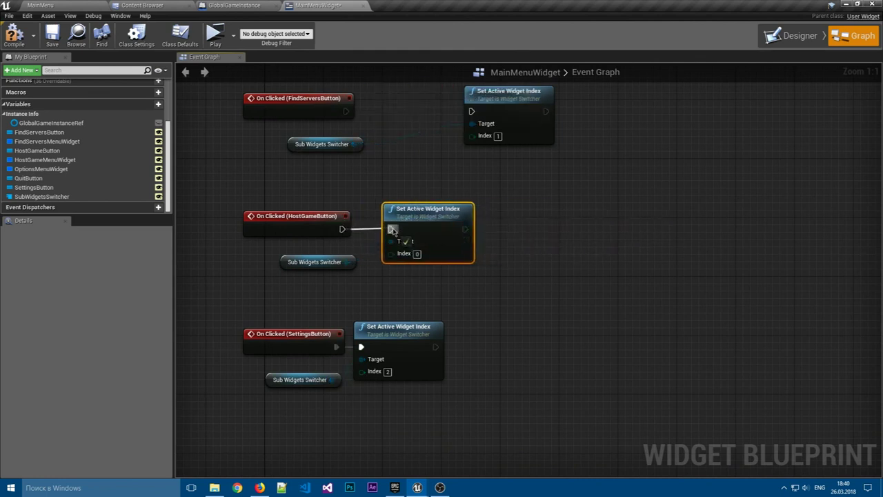
# - Undo the remaining node moves so the three button-to-index chains are back in place
pyautogui.hotkey('ctrl', 'z')
pyautogui.hotkey('ctrl', 'z')
pyautogui.hotkey('ctrl', 'z')
pyautogui.hotkey('ctrl', 'z')
pyautogui.hotkey('ctrl', 'z')
pyautogui.hotkey('ctrl', 'z')
pyautogui.hotkey('ctrl', 'z')
pyautogui.click(340, 307)
pyautogui.hotkey('ctrl', 'z')
pyautogui.hotkey('ctrl', 'z')
pyautogui.hotkey('ctrl', 'z')
pyautogui.hotkey('ctrl', 'z')
pyautogui.hotkey('ctrl', 'z')
pyautogui.hotkey('ctrl', 'z')
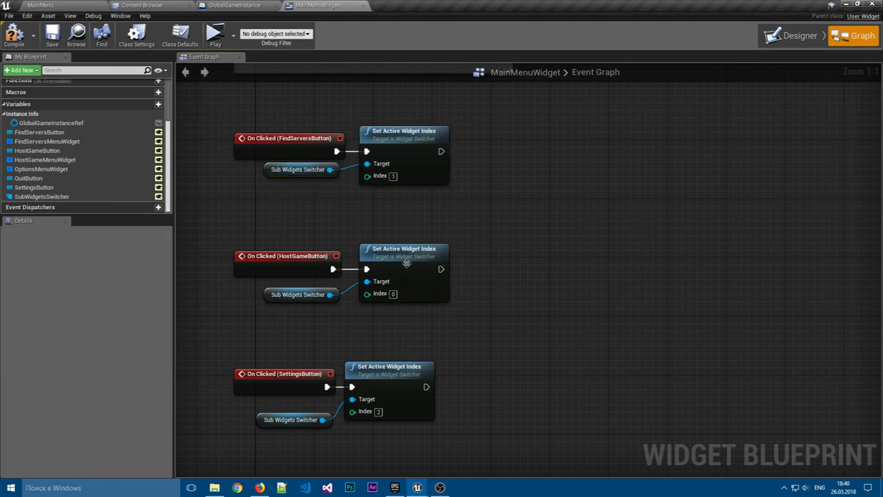
pyautogui.hotkey('ctrl', 'z')
pyautogui.hotkey('ctrl', 'z')
pyautogui.hotkey('ctrl', 'z')
pyautogui.hotkey('ctrl', 'z')
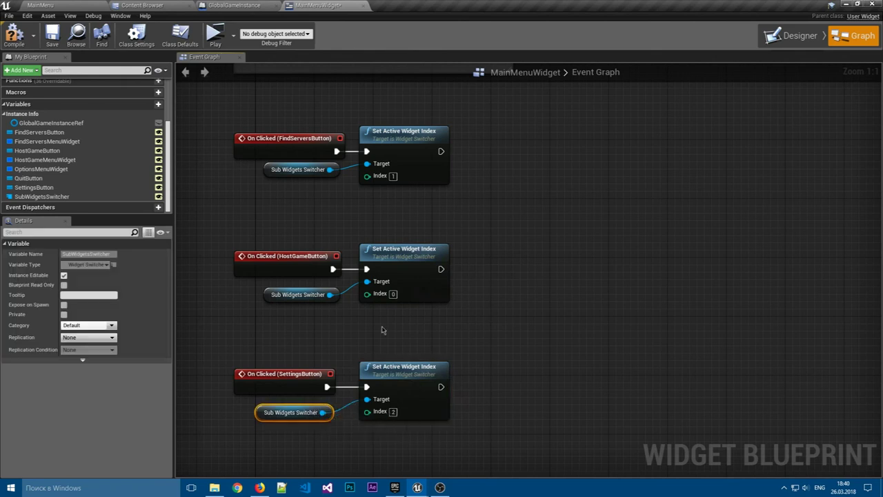
pyautogui.hotkey('ctrl', 'z')
# - Compile the MainMenuWidget blueprint and review the graph around the Quit nodes
pyautogui.click(16, 40)
pyautogui.scroll(-3, 561, 189)
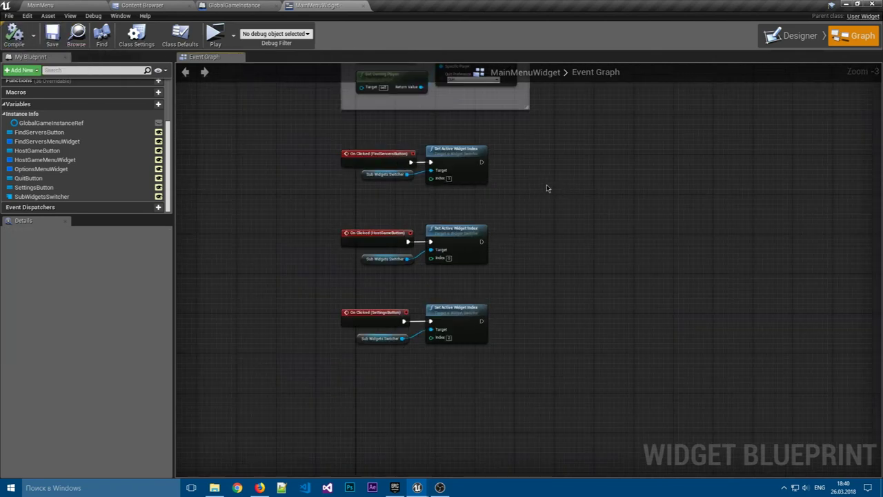
pyautogui.scroll(1, 530, 192)
pyautogui.scroll(1, 518, 210)
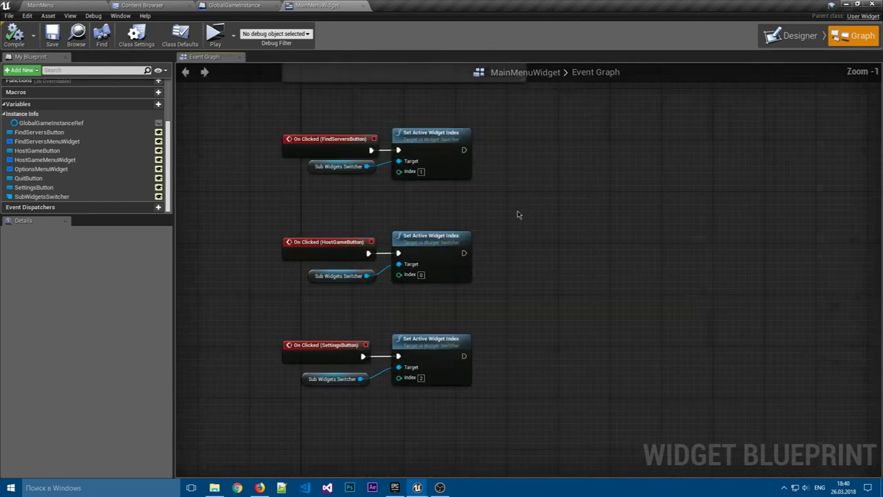
pyautogui.moveTo(549, 207); pyautogui.dragTo(538, 241, button='right')
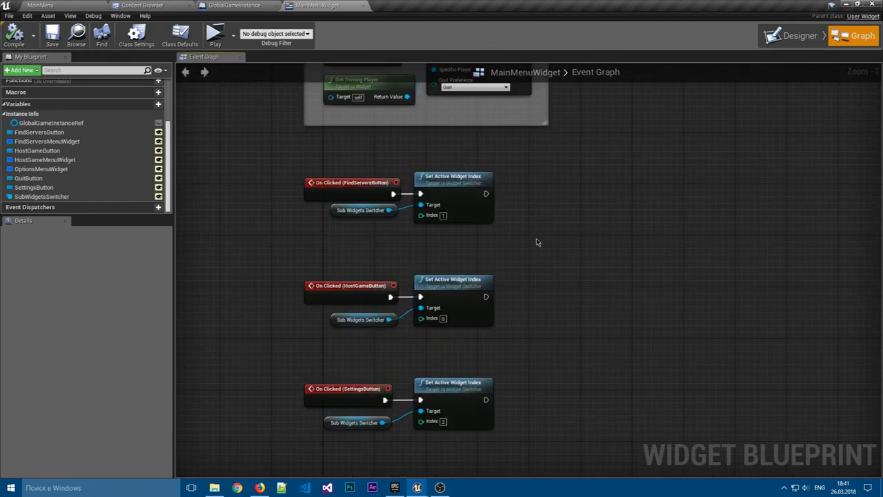